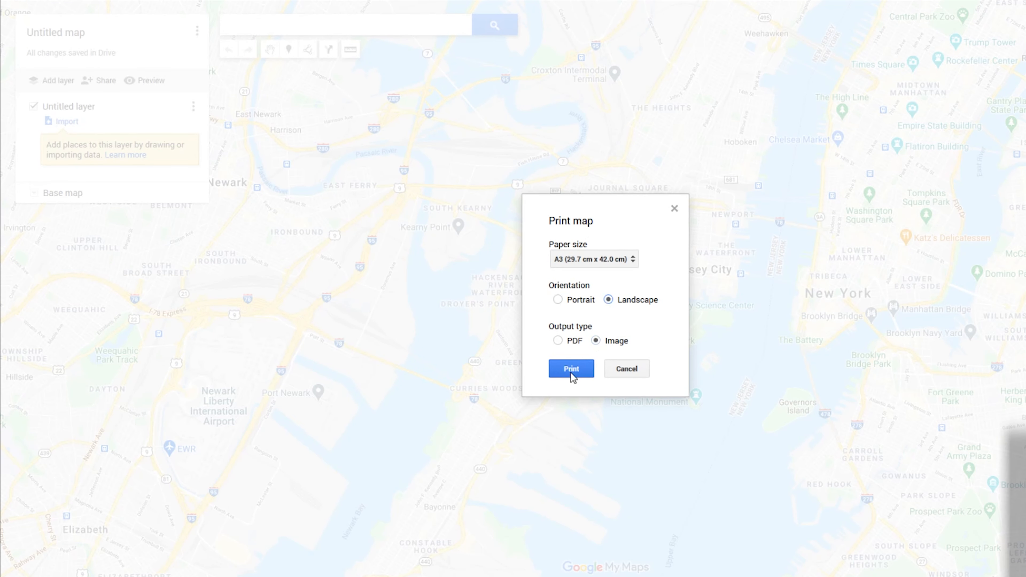
- Generate the A3 landscape image output of the map without printing it, and save the resulting picture as a file
left_click(572, 369)
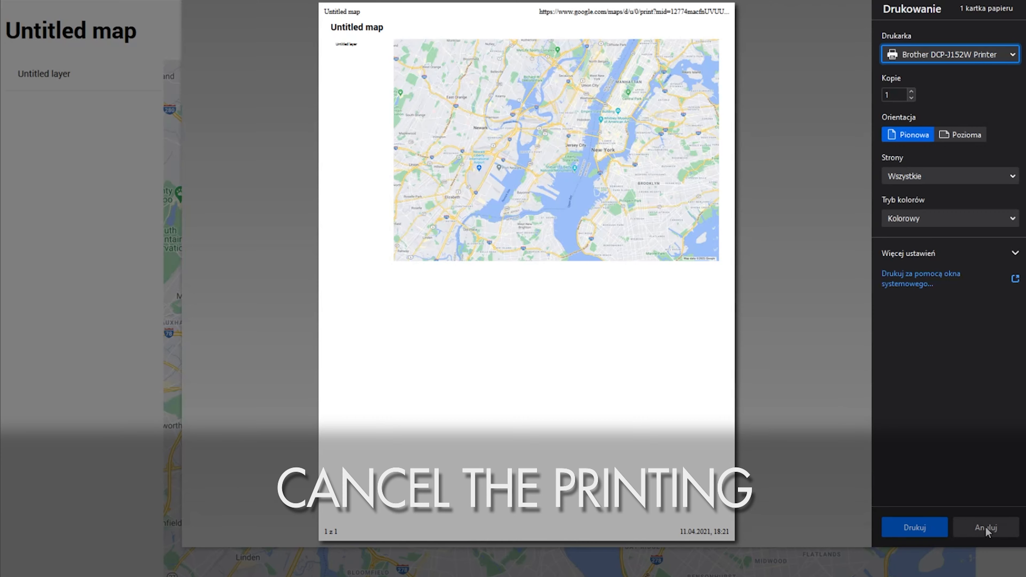
left_click(986, 527)
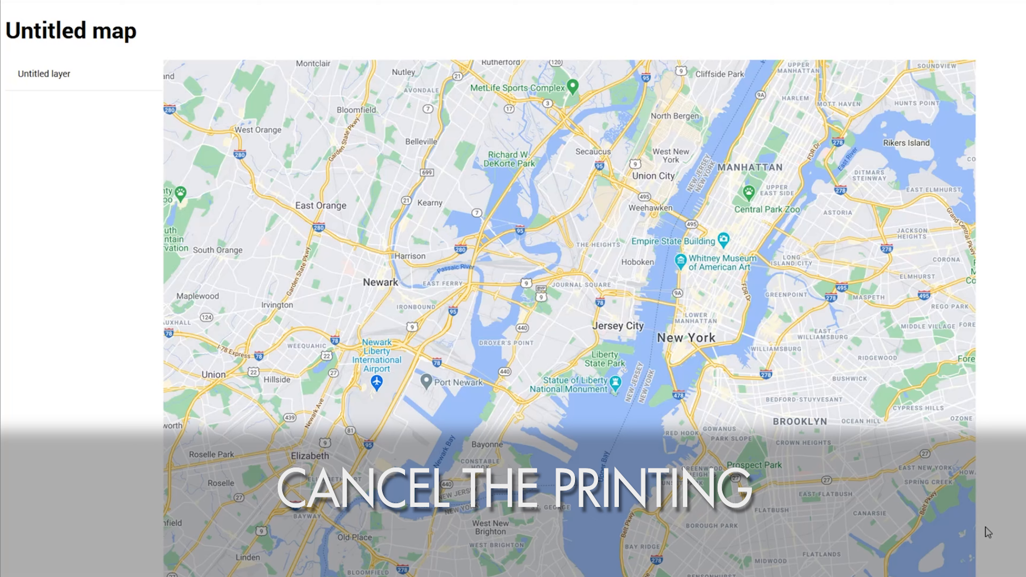
scroll(597, 330, "down", 1)
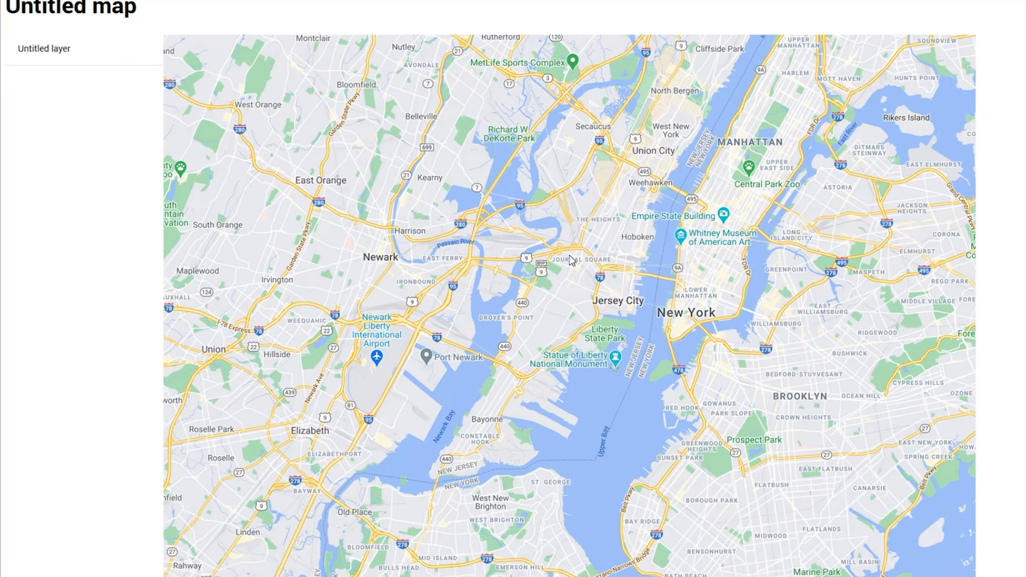
right_click(574, 288)
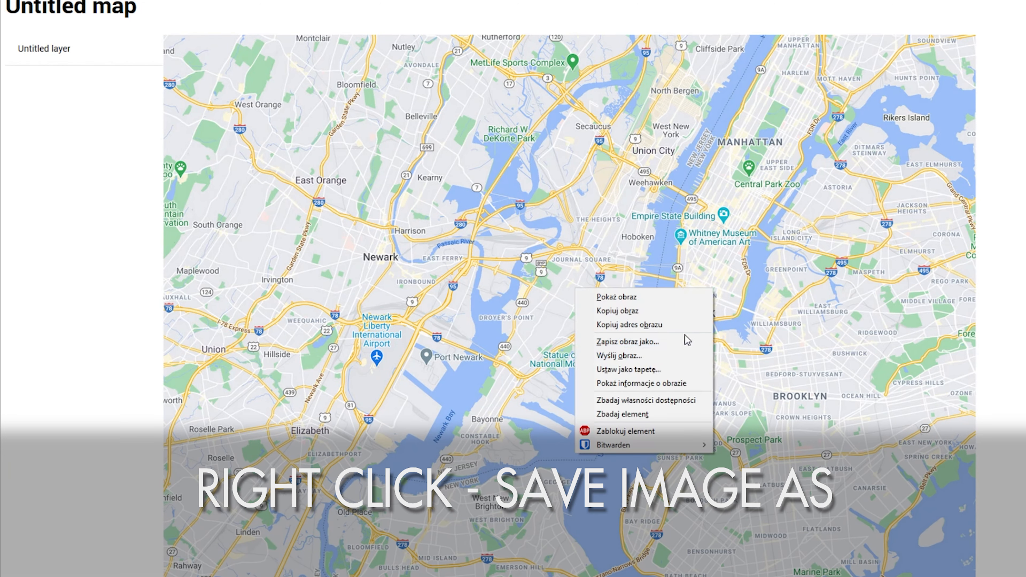
left_click(689, 341)
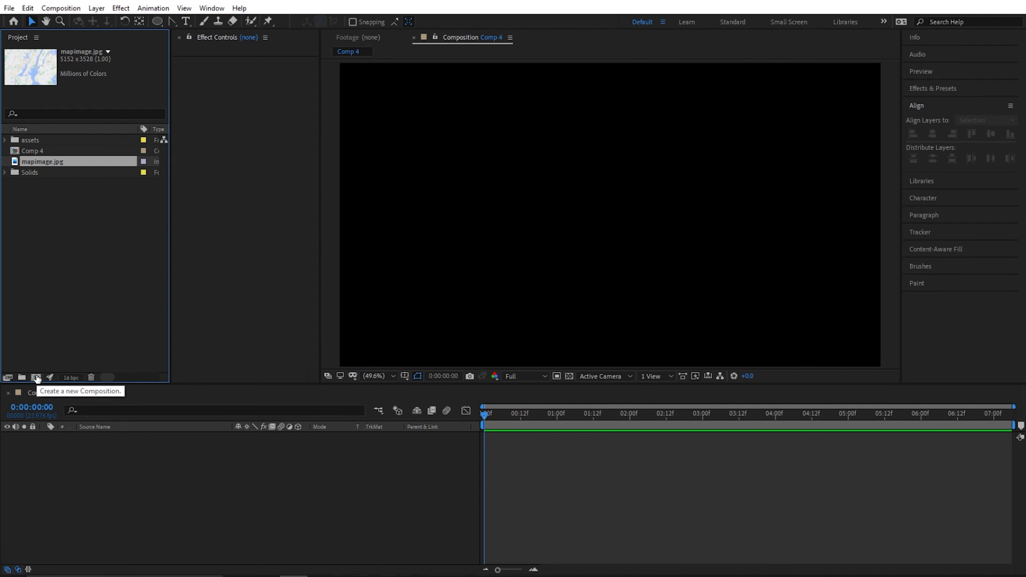
- Switch to After Effects, create a new composition named Map and close the Comp 4 timeline
left_click(36, 377)
type("Map")
key("Return")
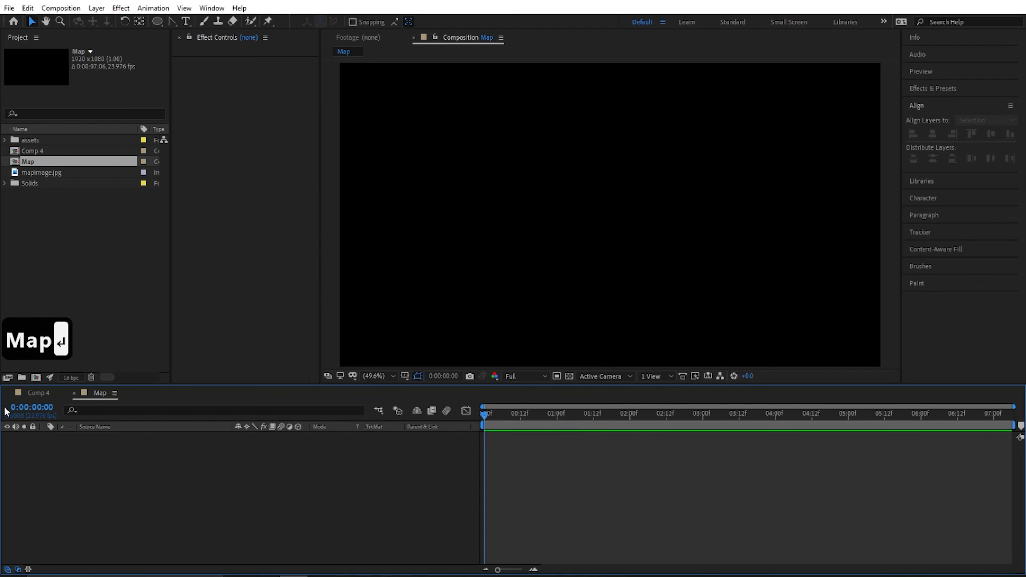
left_click(8, 392)
- Add mapimage.jpg to the Map composition and scale it down proportionally until it is slightly larger than the frame
left_click(44, 172)
left_click_drag(44, 170, 253, 492)
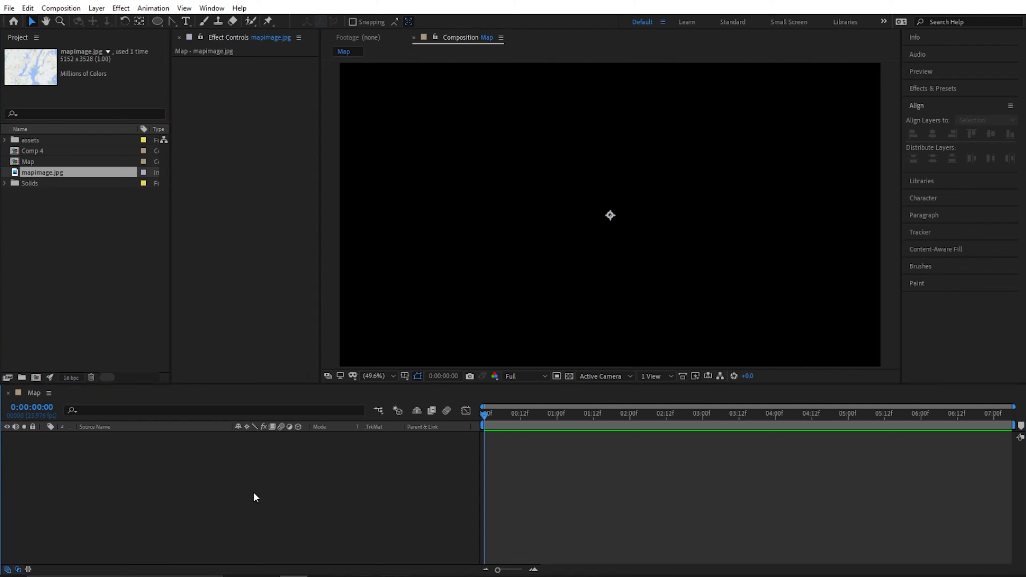
key("comma")
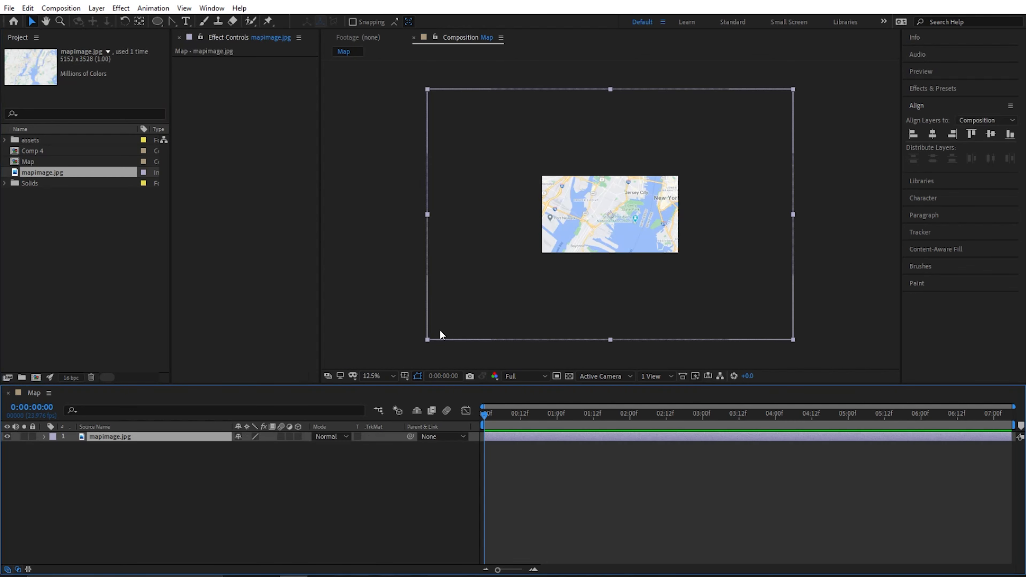
left_click_drag(794, 337, 710, 272)
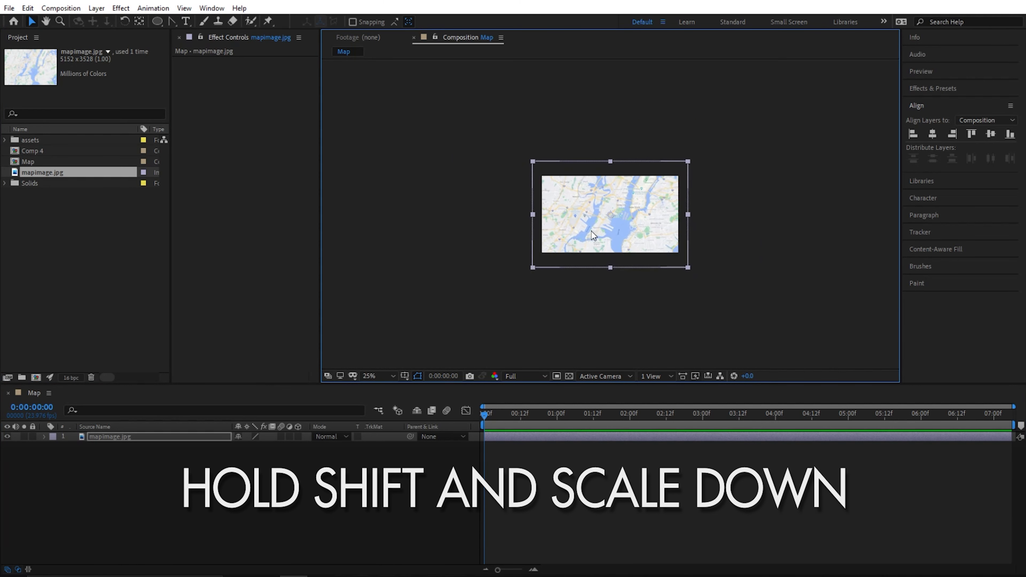
- Examine the scaled map up close between Newark Liberty International Airport and Lower Manhattan
key("period")
key("period")
key("period")
scroll(541, 251, "up", 1)
left_click_drag(528, 239, 702, 251)
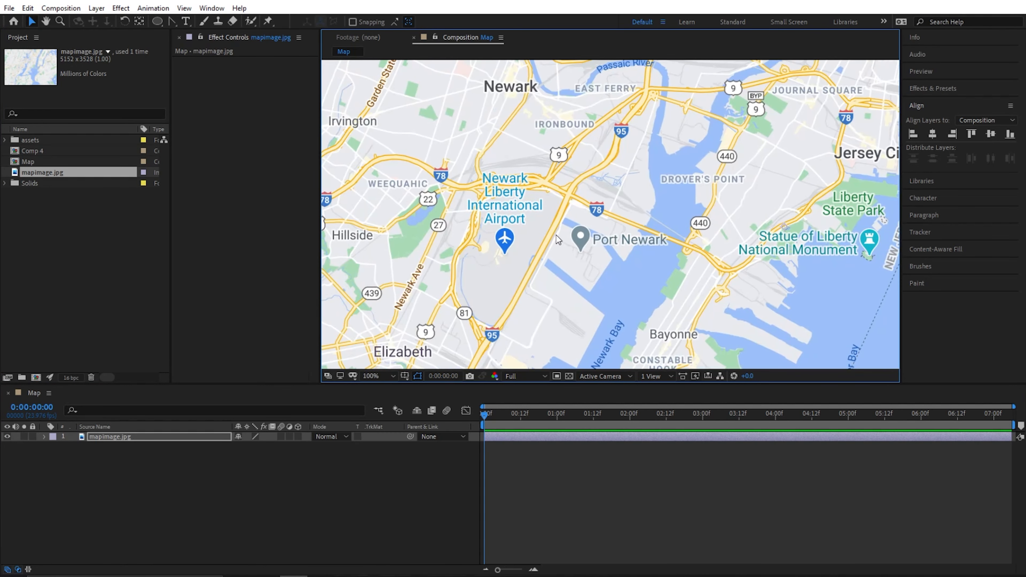
scroll(541, 260, "down", 2)
scroll(729, 238, "up", 2)
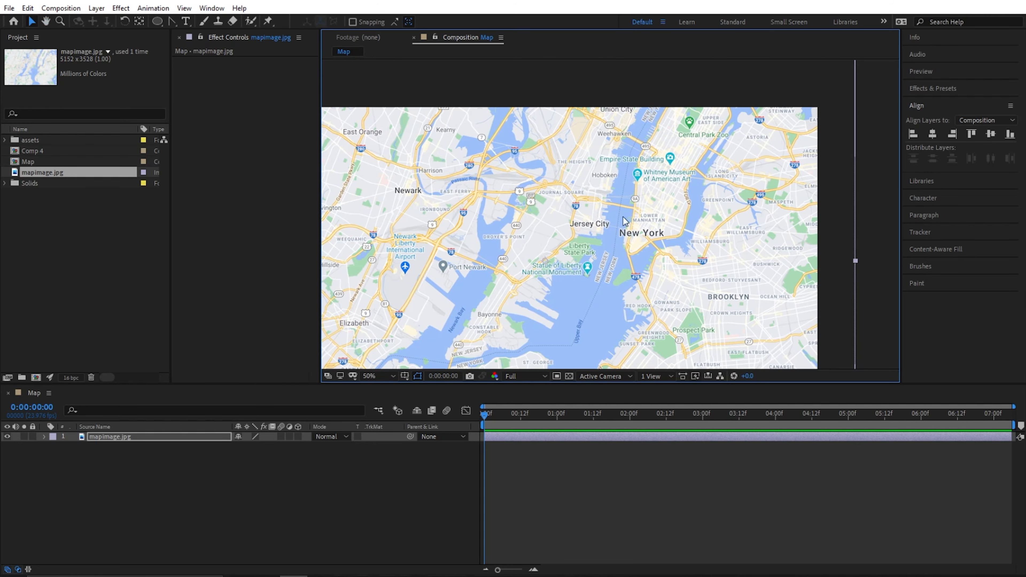
left_click_drag(713, 191, 629, 210)
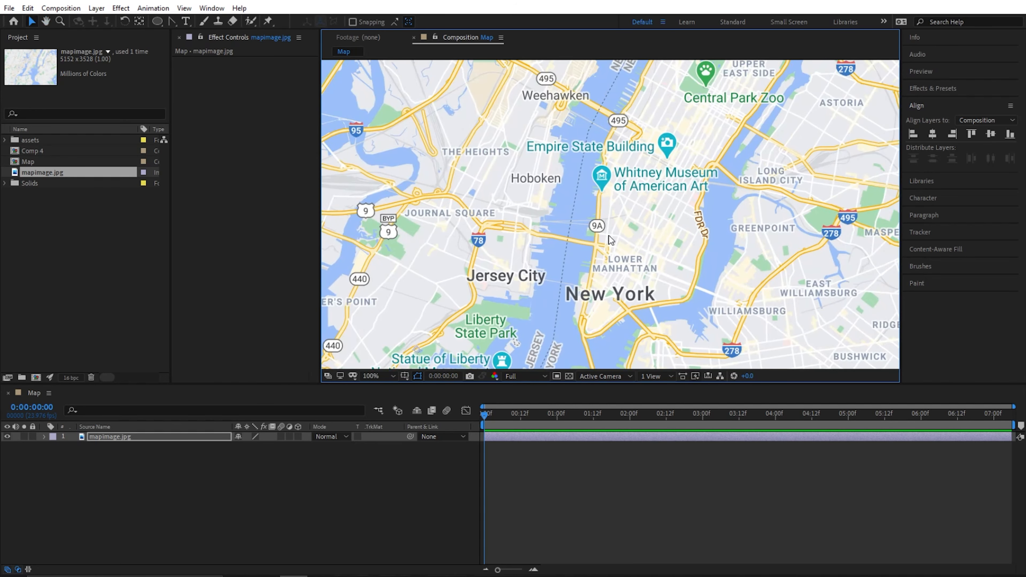
left_click_drag(466, 234, 657, 192)
scroll(657, 192, "down", 1)
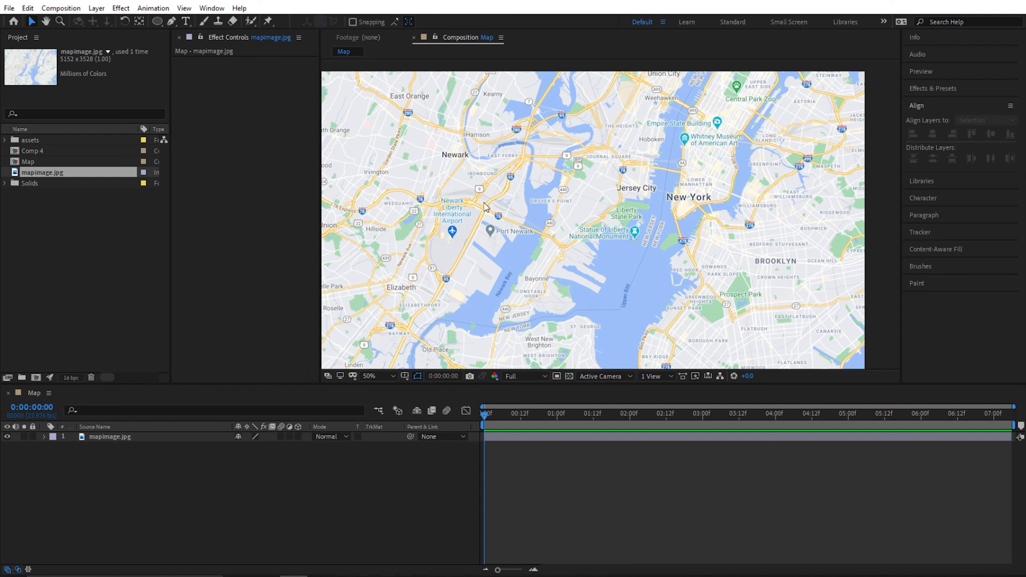
- With nothing selected, start a Pen tool path at the Newark airport pin and curve it along Interstate 95 to East Ferry
key("g")
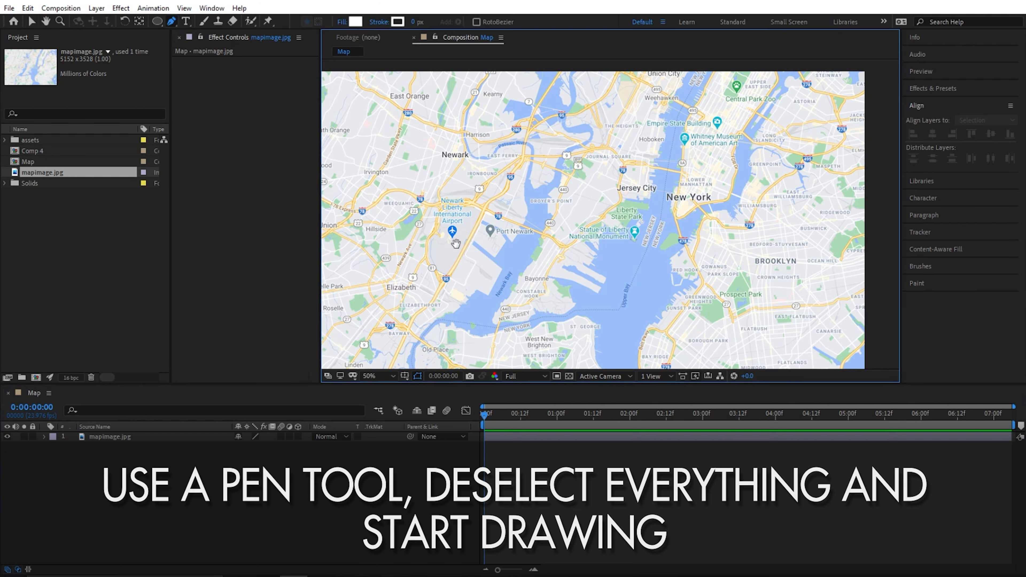
scroll(458, 251, "up", 2)
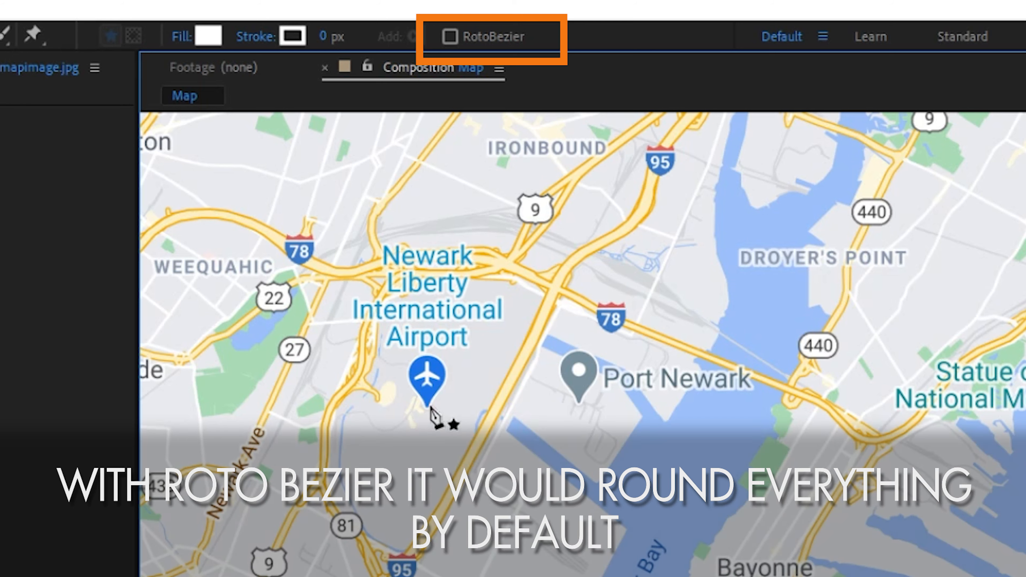
left_click(429, 405)
left_click(489, 423)
left_click_drag(559, 138, 505, 214)
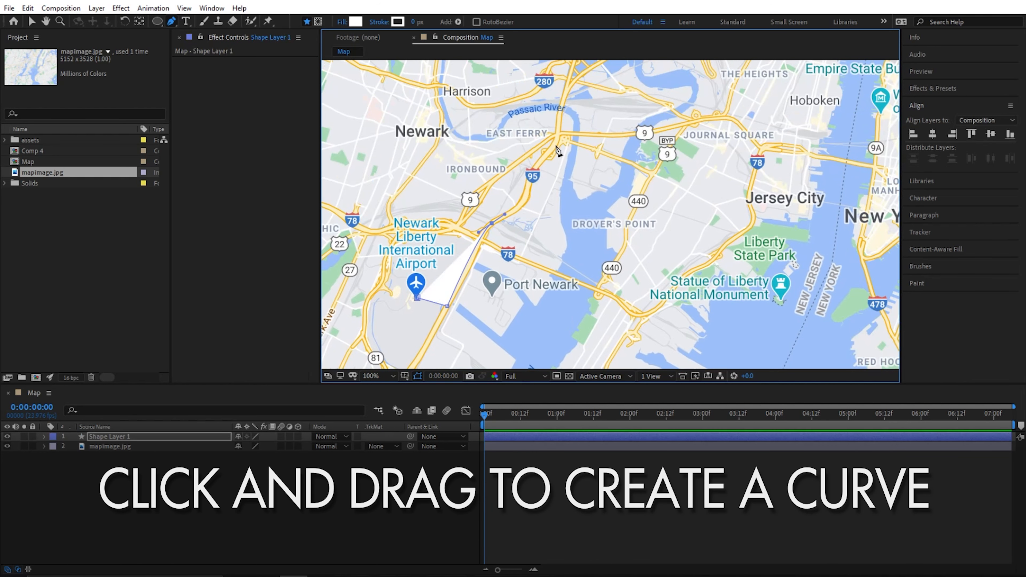
left_click_drag(556, 135, 565, 90)
- Continue the route path from East Ferry past Journal Square and across the river to route 9A in Lower Manhattan
left_click_drag(601, 138, 573, 183)
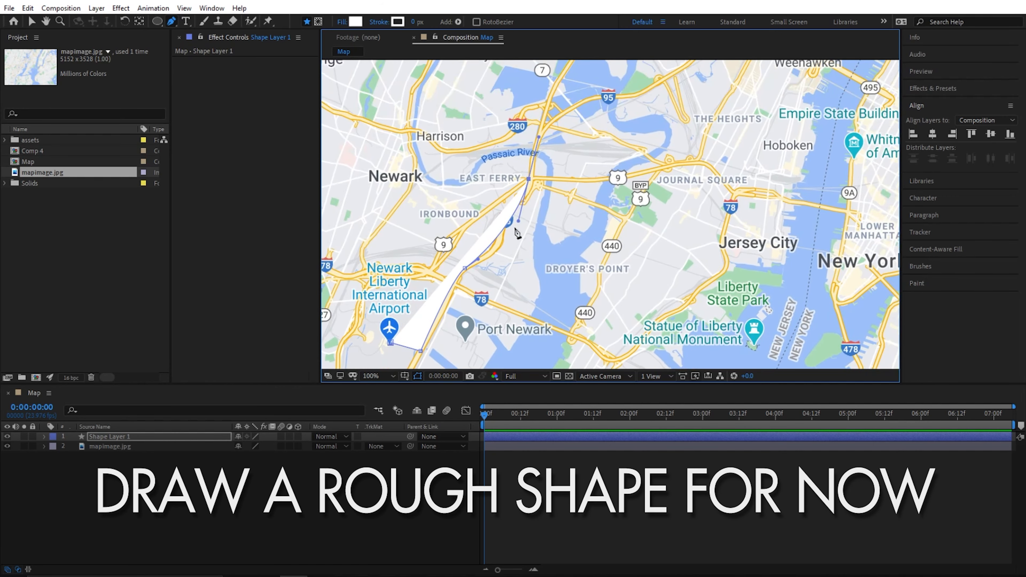
scroll(565, 159, "down", 2)
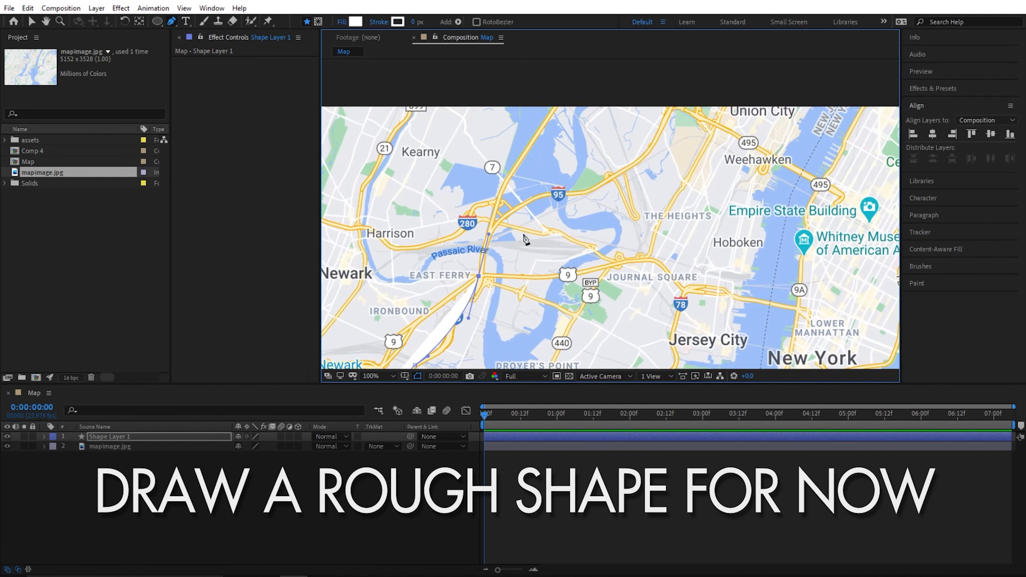
scroll(524, 240, "up", 2)
left_click_drag(667, 162, 690, 168)
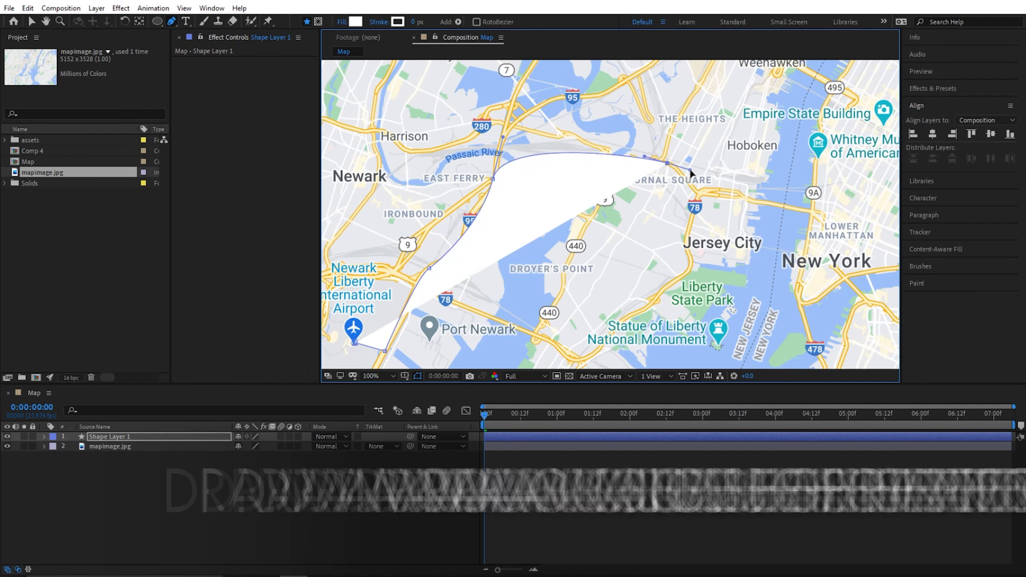
left_click(700, 194)
left_click_drag(755, 202, 613, 167)
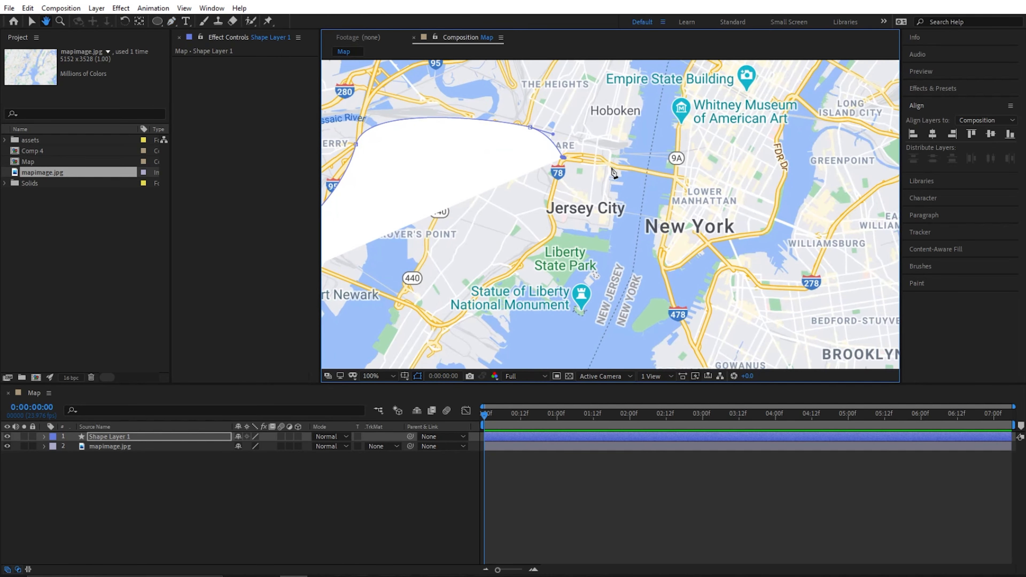
left_click(676, 177)
- Finish the route with two more points, one just east of route 9A and one near the Whitney Museum label
left_click_drag(742, 207, 618, 167)
scroll(618, 167, "up", 1)
left_click_drag(491, 163, 539, 330)
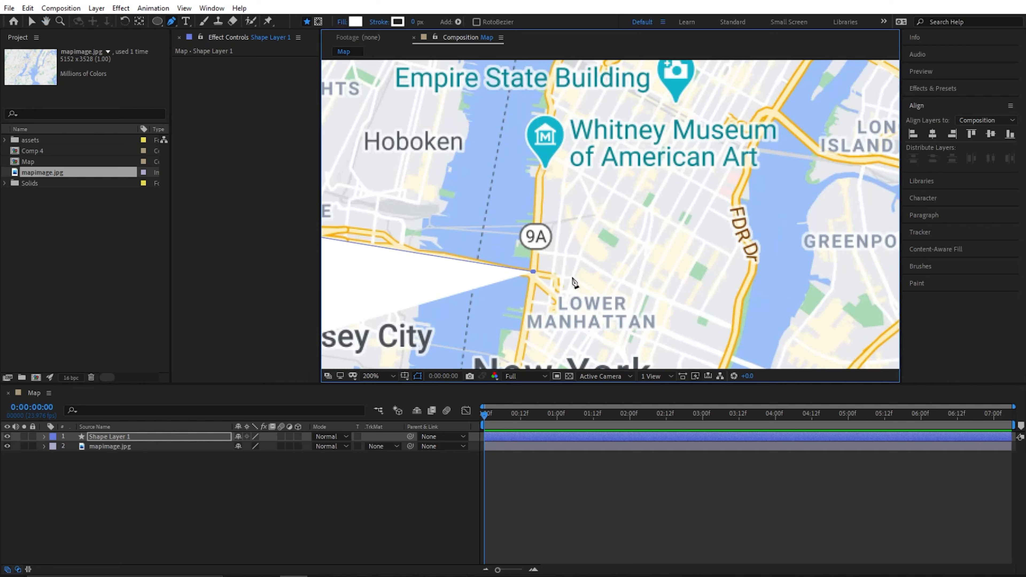
left_click(571, 277)
left_click_drag(571, 278, 552, 318)
left_click(656, 143)
- Delete Fill 1 from Shape 1 in the route's shape layer
scroll(655, 143, "down", 1)
left_click_drag(341, 362, 522, 290)
left_click_drag(559, 254, 507, 308)
left_click(44, 436)
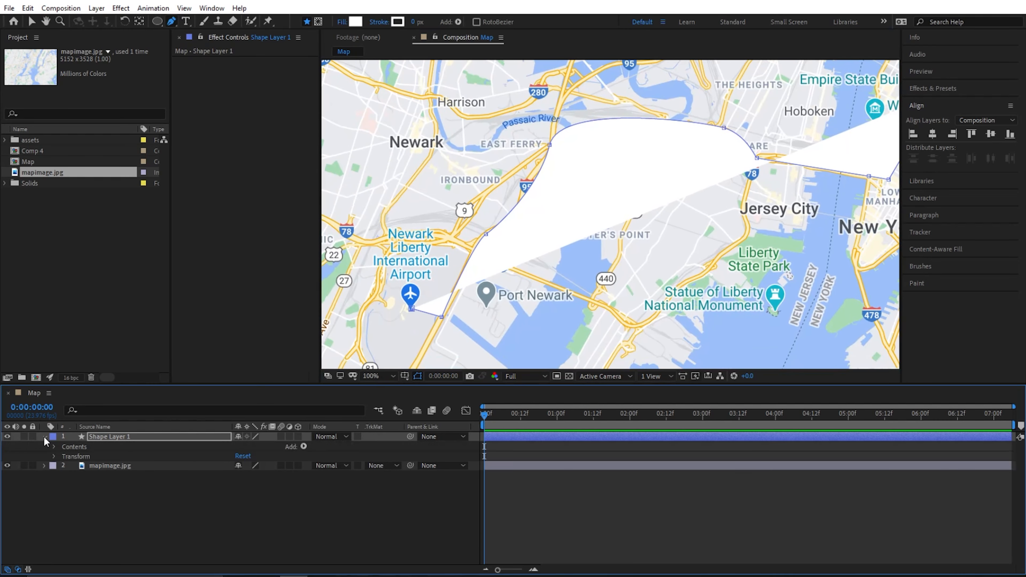
left_click(54, 447)
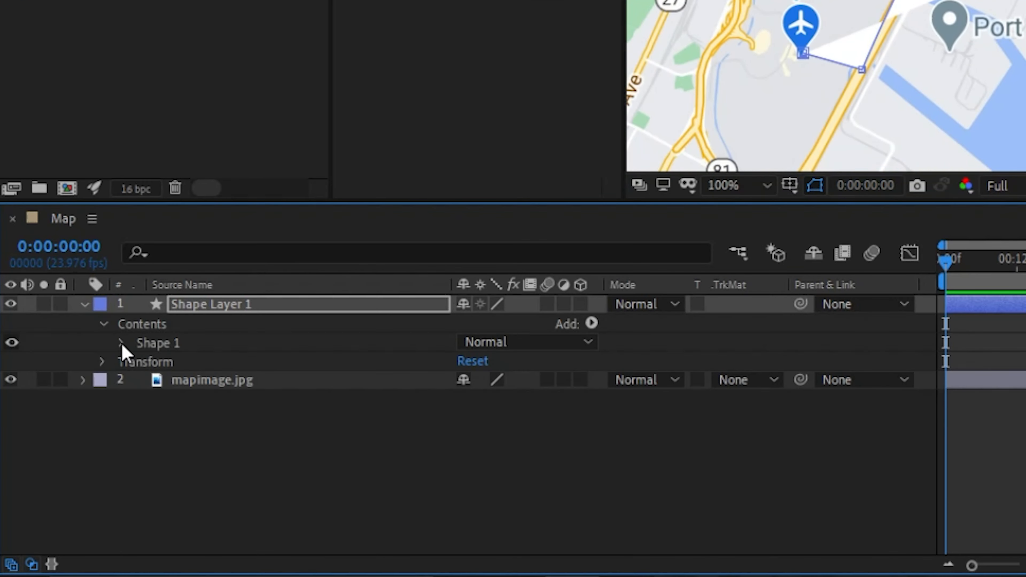
left_click(120, 343)
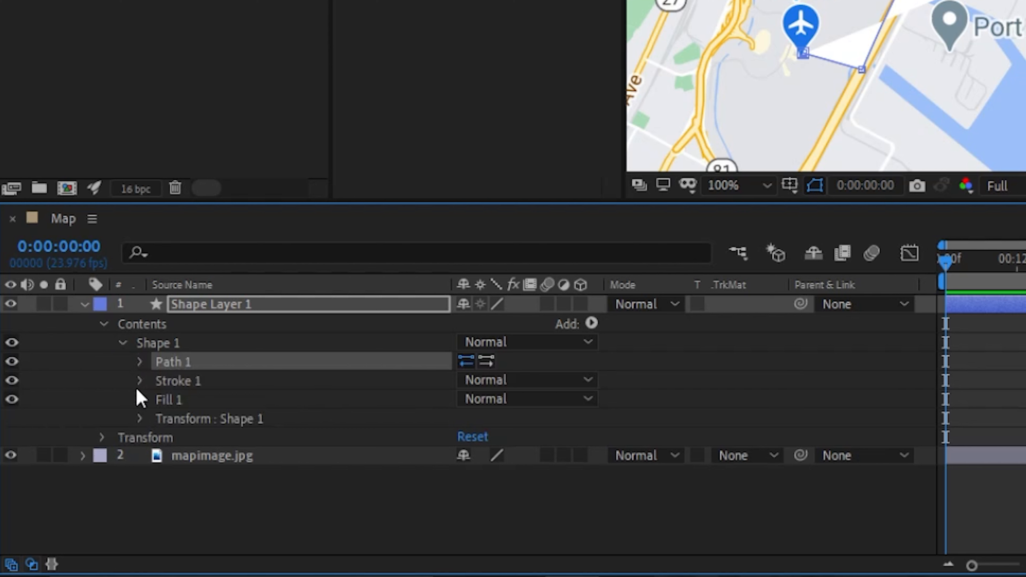
left_click(160, 400)
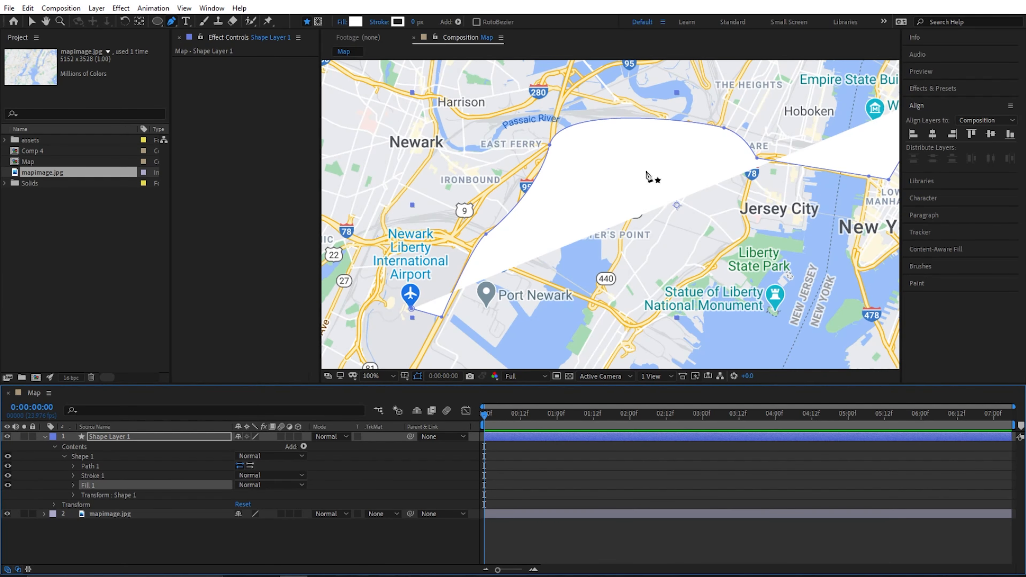
key("Delete")
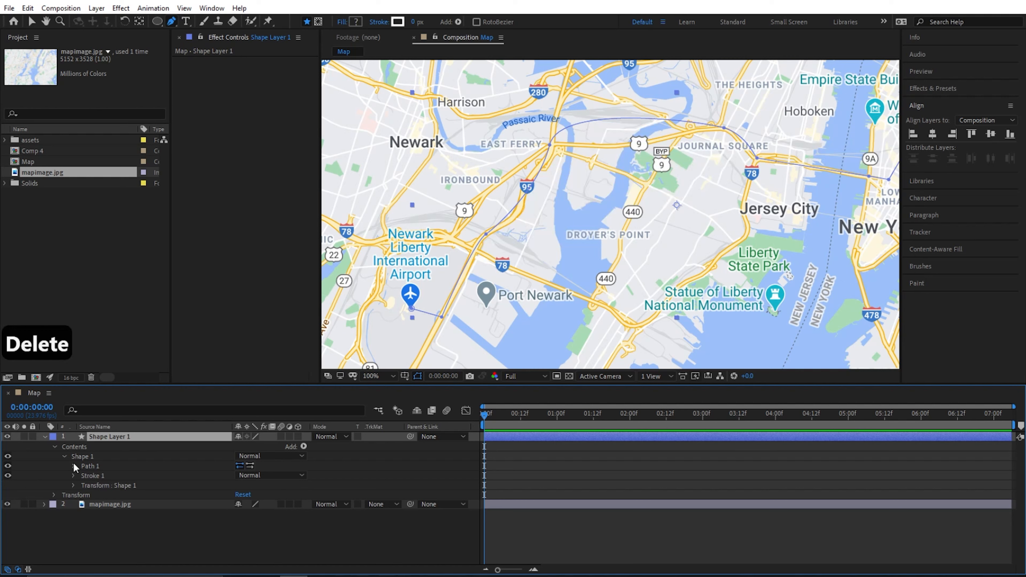
- Set the route's stroke color to orange FF661B and its stroke width to 5
left_click(74, 475)
left_click(241, 482)
left_click_drag(278, 247, 278, 241)
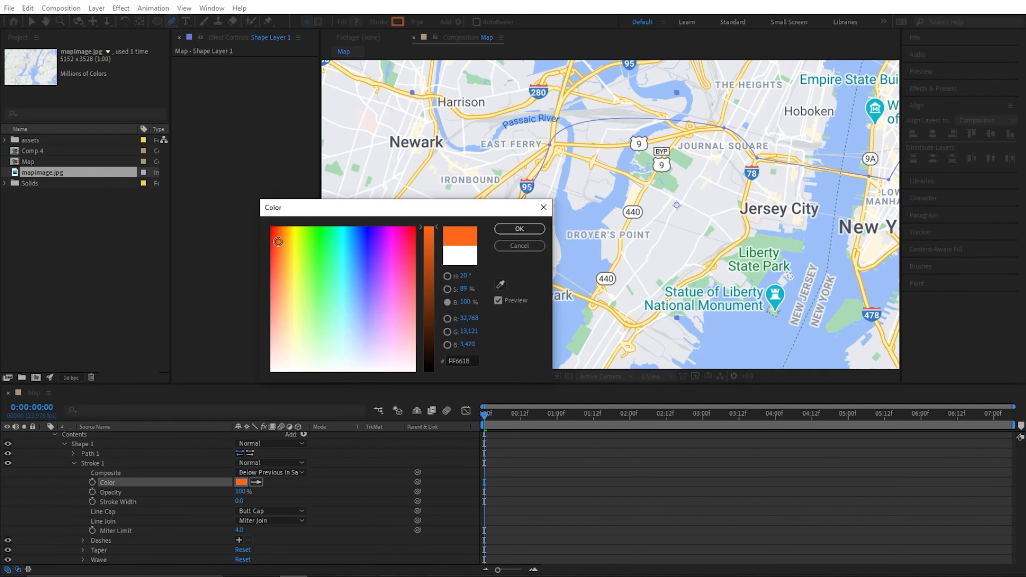
left_click(519, 229)
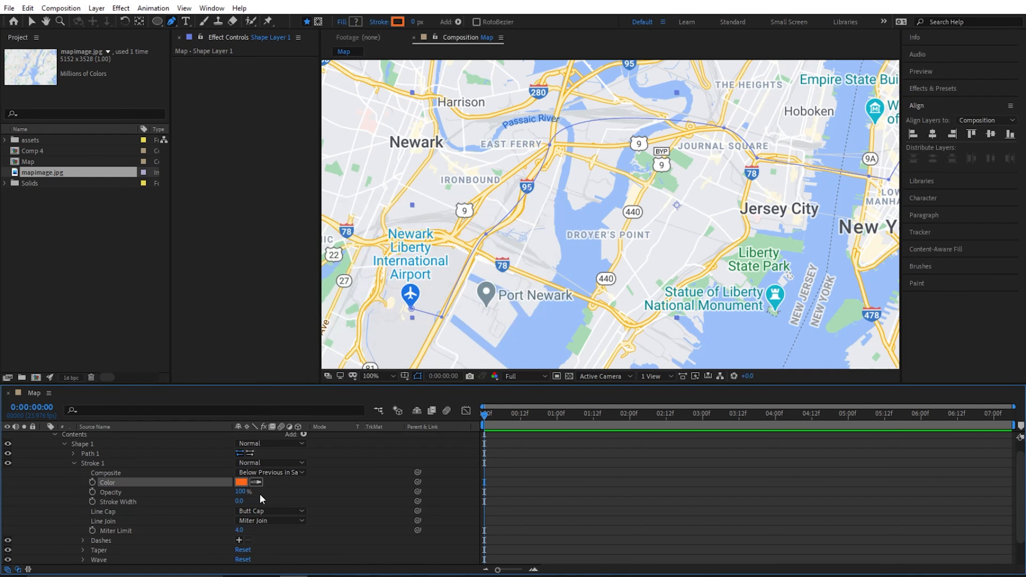
left_click_drag(241, 500, 245, 499)
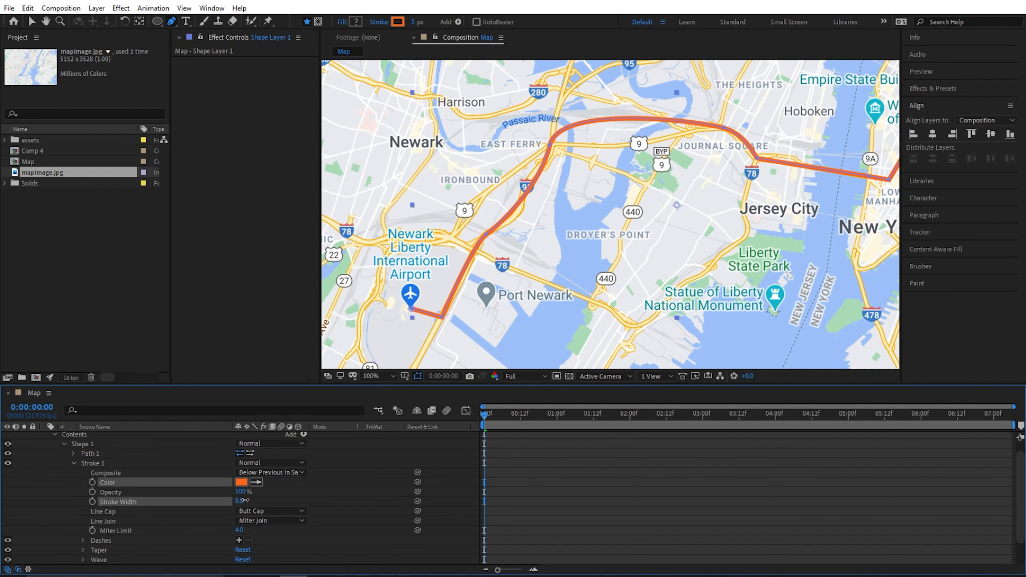
left_click(244, 500)
type("5")
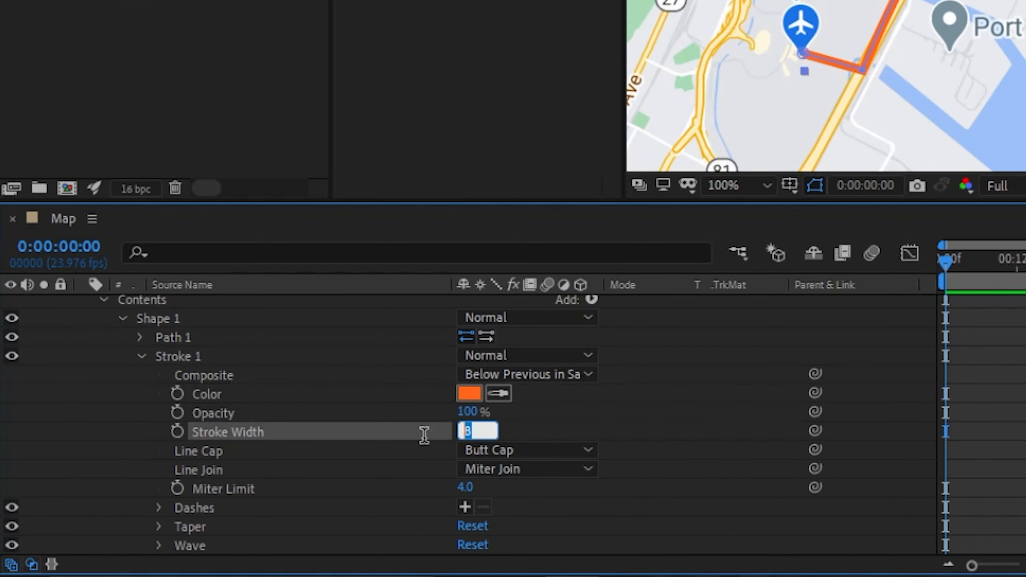
key("Return")
- Add a dash to the route's stroke and inspect the dashed line near the airport
scroll(710, 320, "down", 3)
scroll(694, 374, "up", 1)
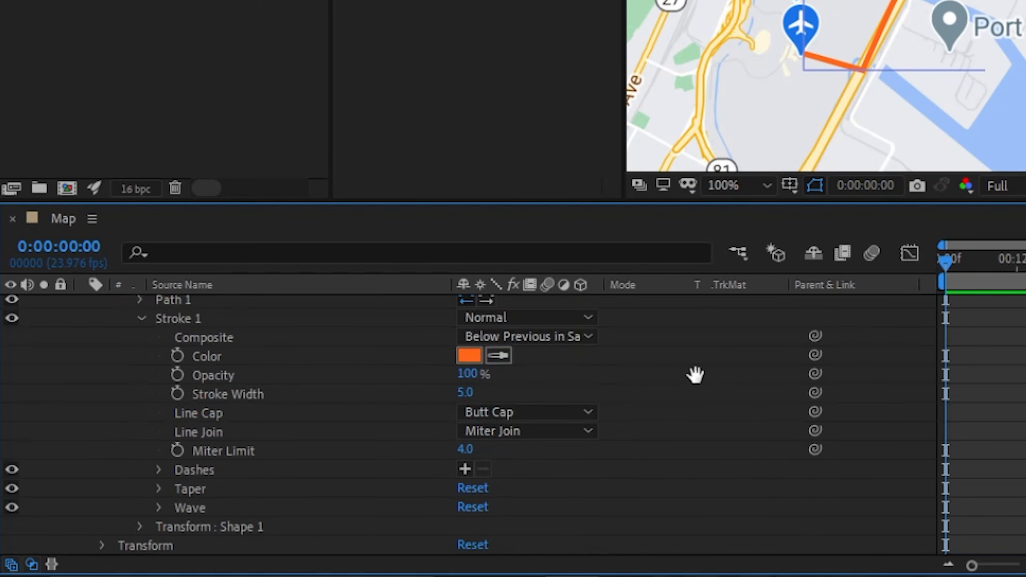
left_click(465, 468)
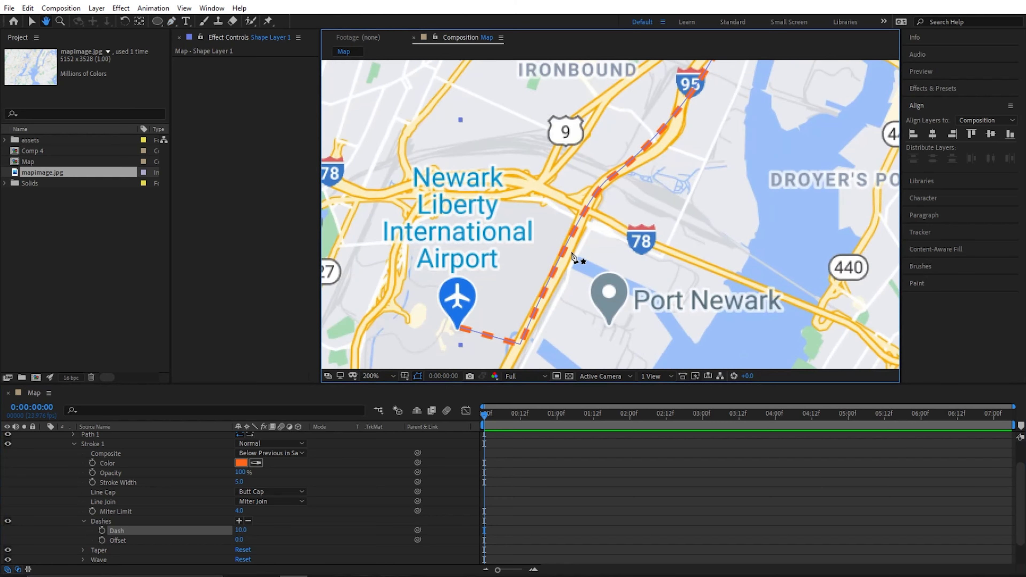
key("g")
key("comma")
key("period")
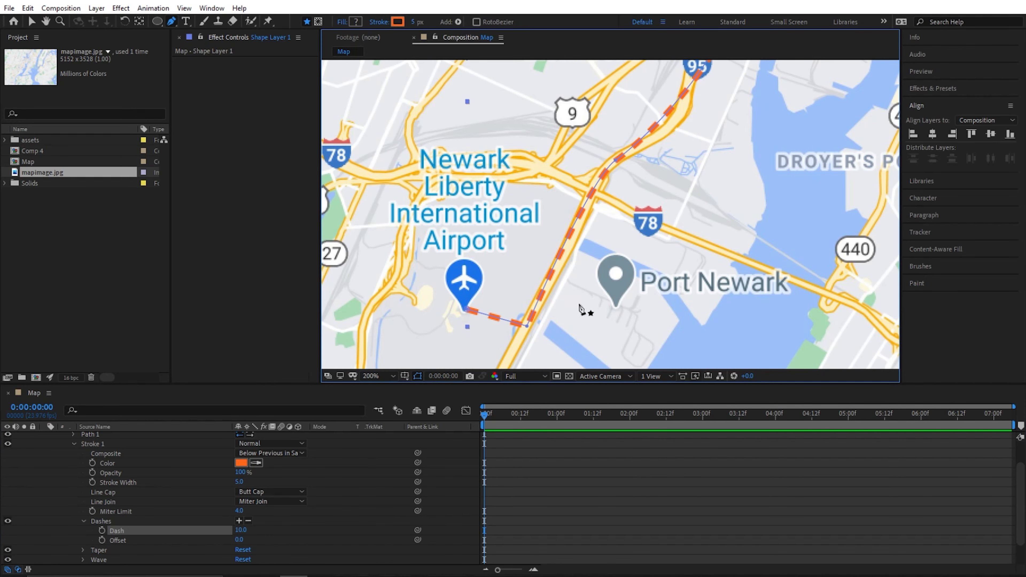
- Try different dash length and offset values on the route, and set its stroke width to 7
mouse_move(244, 530)
left_mouse_down()
mouse_move(260, 528)
mouse_move(238, 539)
left_mouse_up()
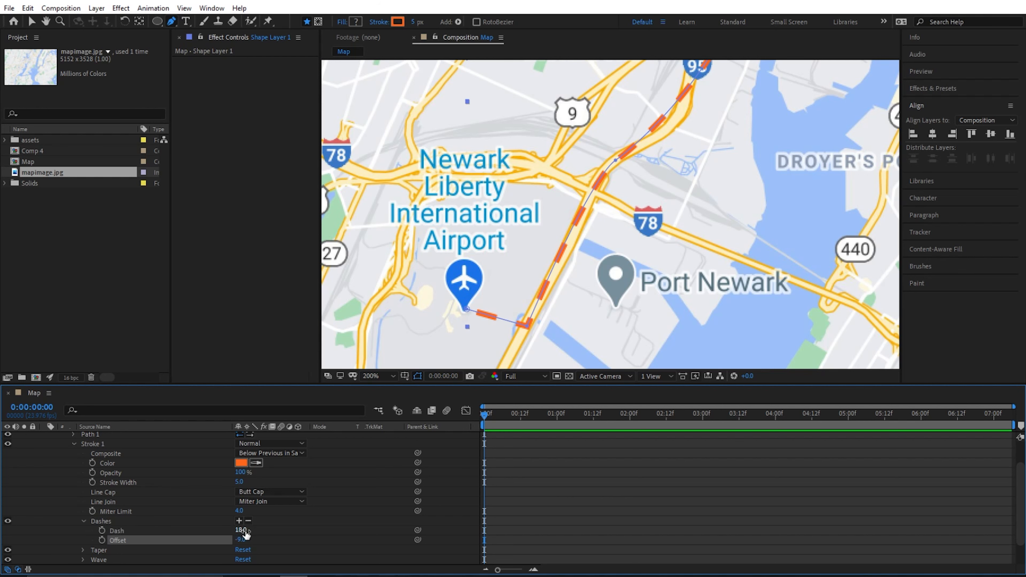
type("7")
key("Return")
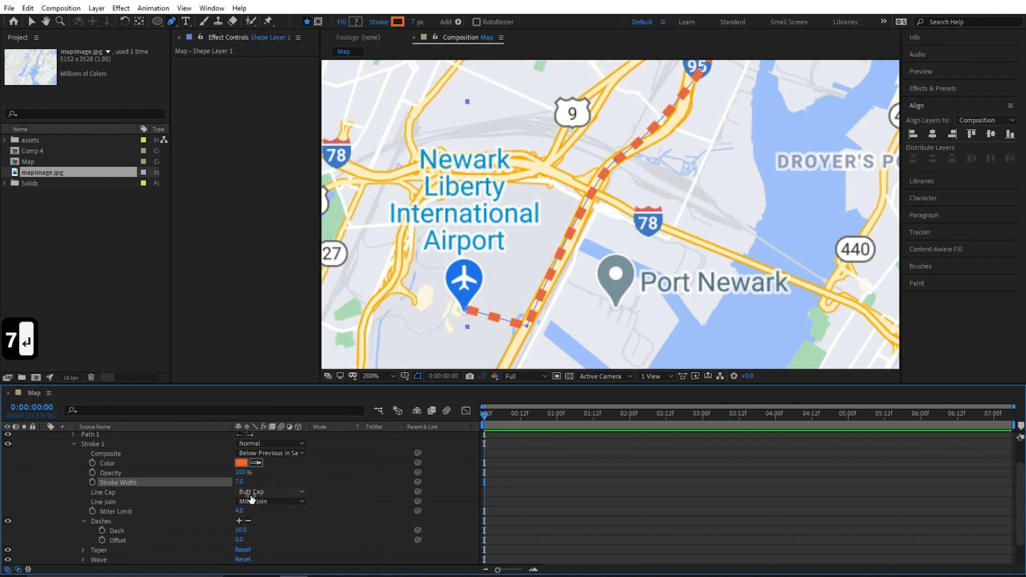
- Set the route stroke's dash length to 12 and check the dashed line along the route
left_click(241, 529)
type("12")
left_click(298, 528)
left_click_drag(754, 172, 586, 327)
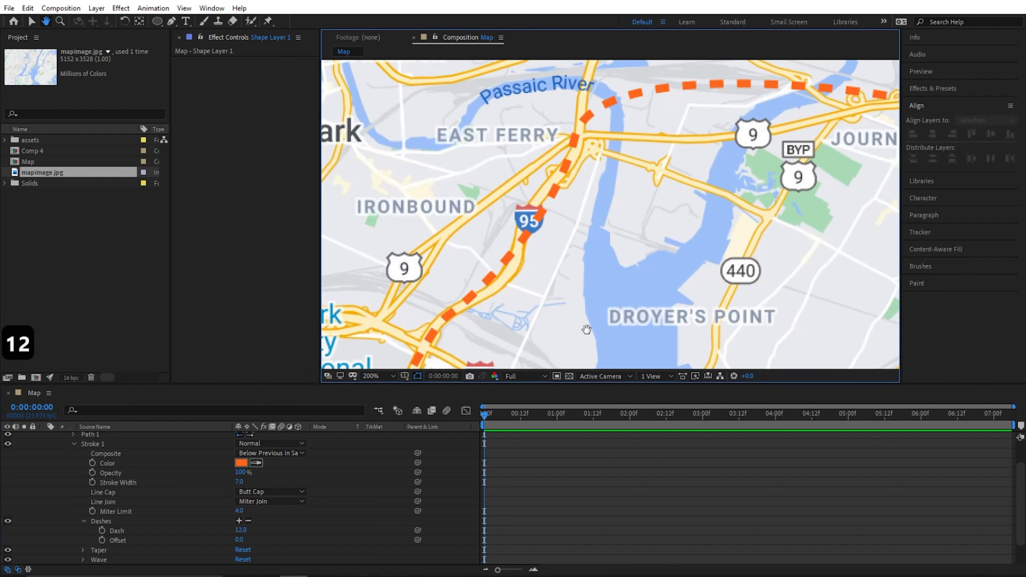
left_click_drag(473, 335, 679, 182)
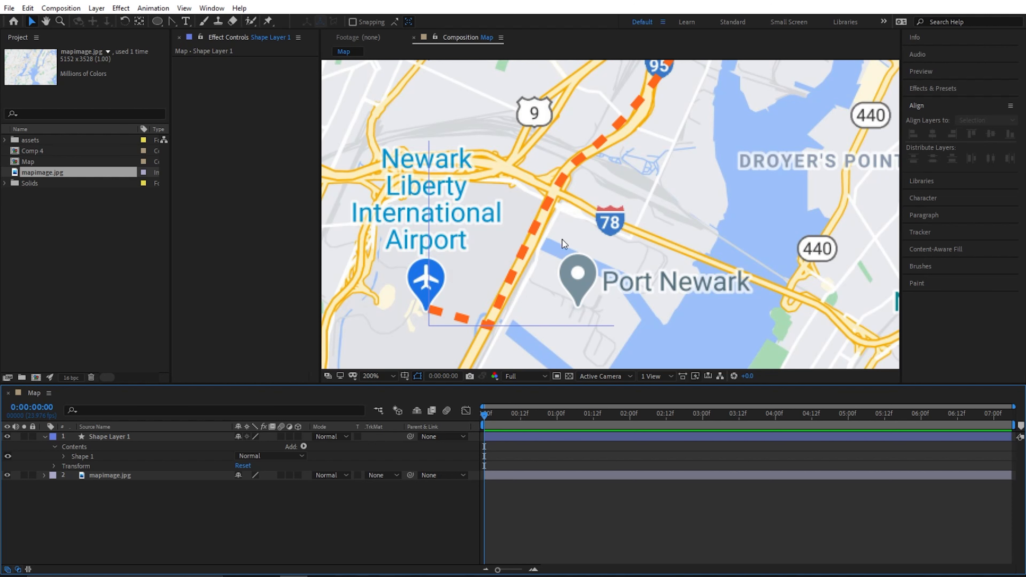
left_click_drag(624, 197, 617, 214)
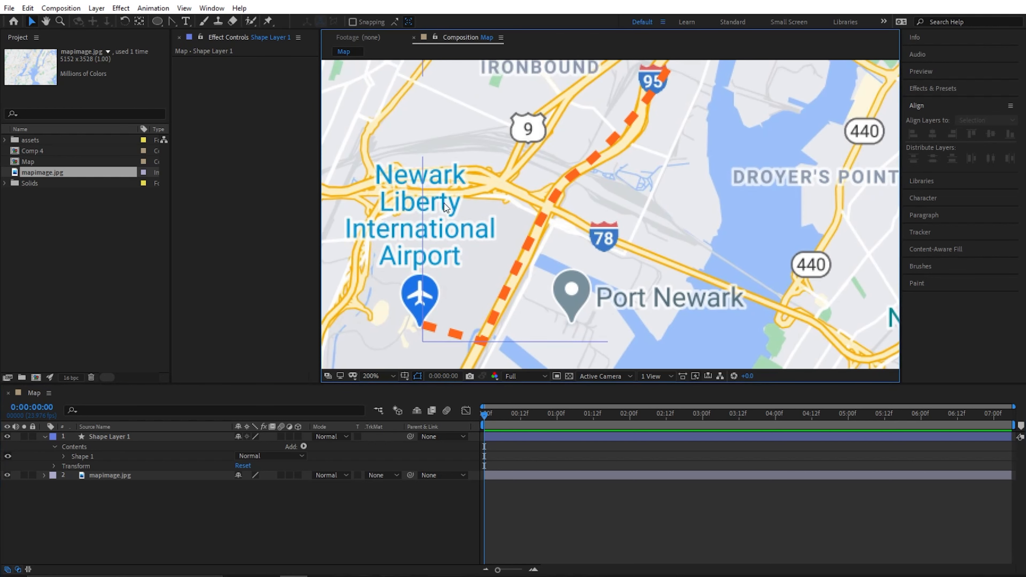
- Adjust the curve handles of the route vertex by the I-78 junction so the path follows the road bend
left_click_drag(173, 22, 214, 22)
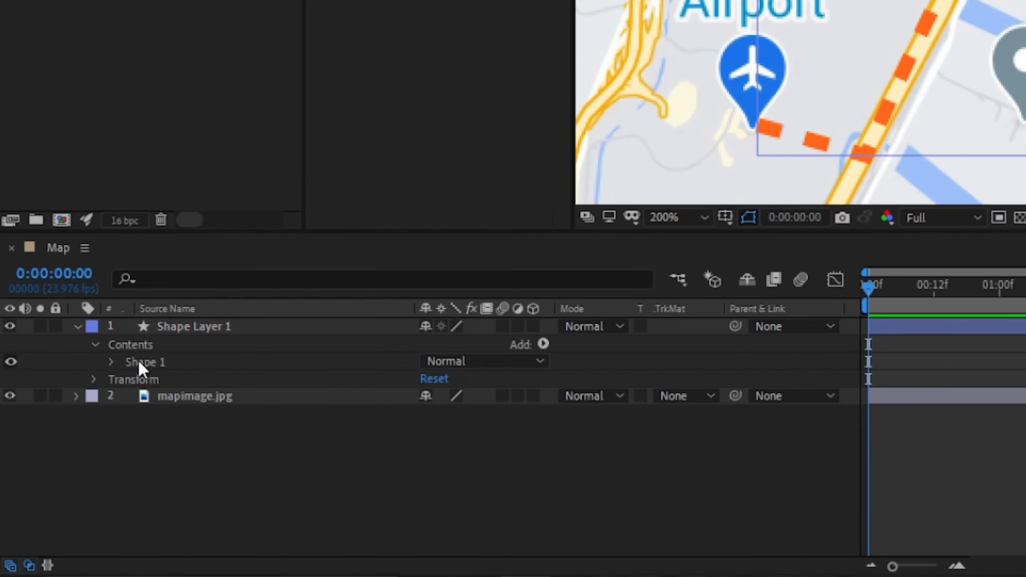
left_click(79, 455)
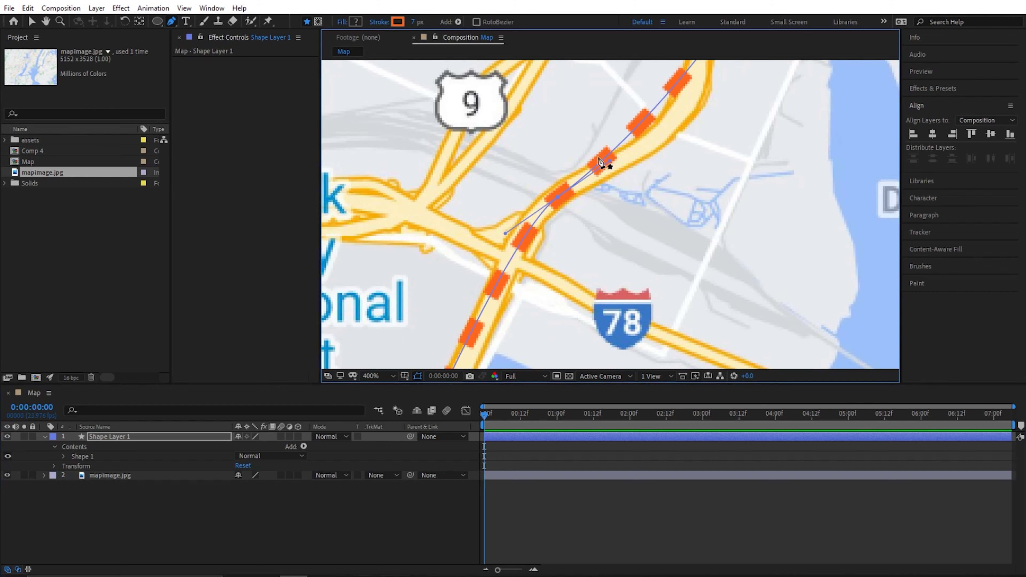
scroll(614, 138, "down", 1)
scroll(591, 243, "down", 1)
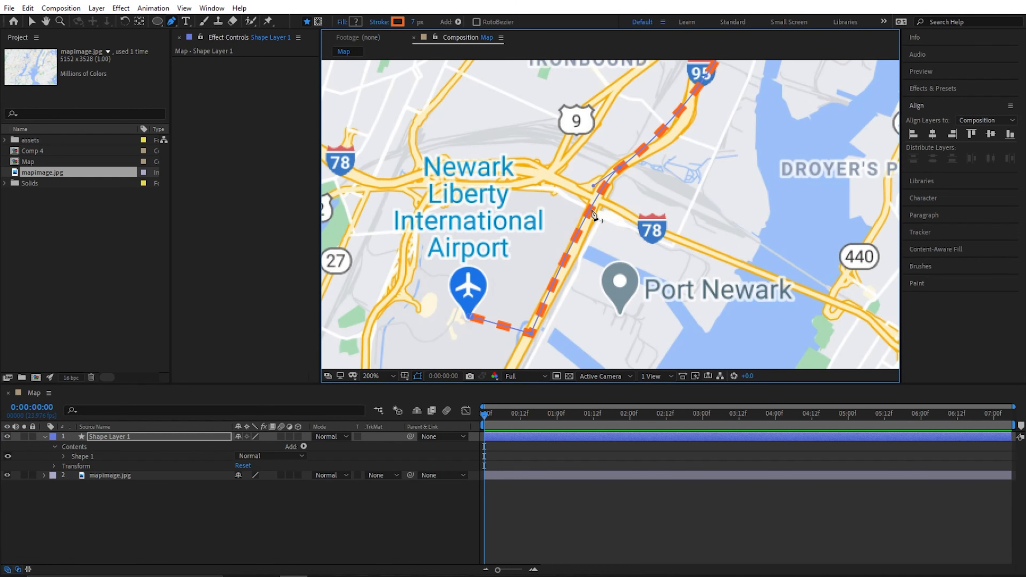
scroll(593, 215, "up", 1)
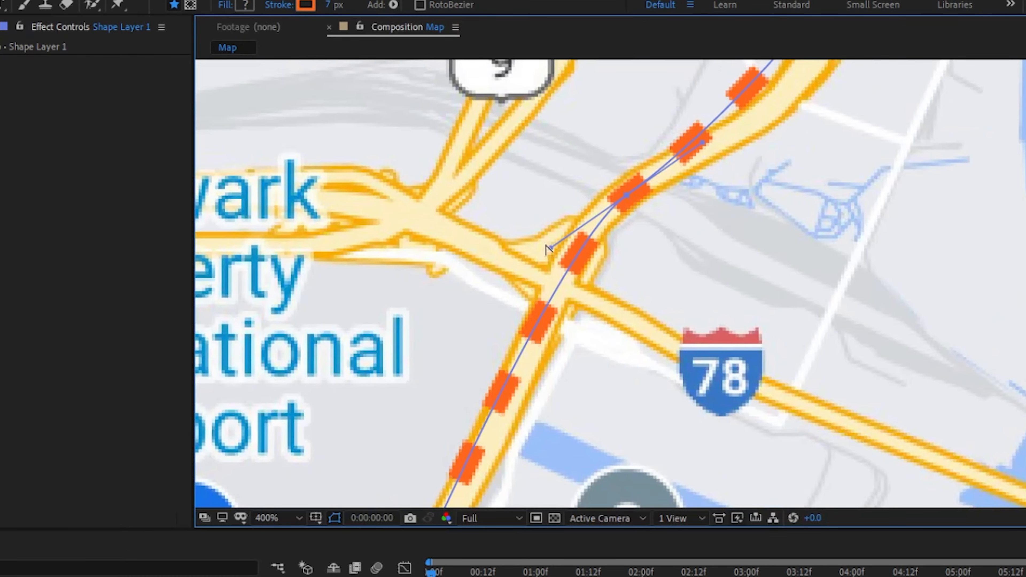
left_click_drag(550, 247, 569, 223)
left_click_drag(792, 186, 591, 401)
left_click_drag(501, 358, 641, 300)
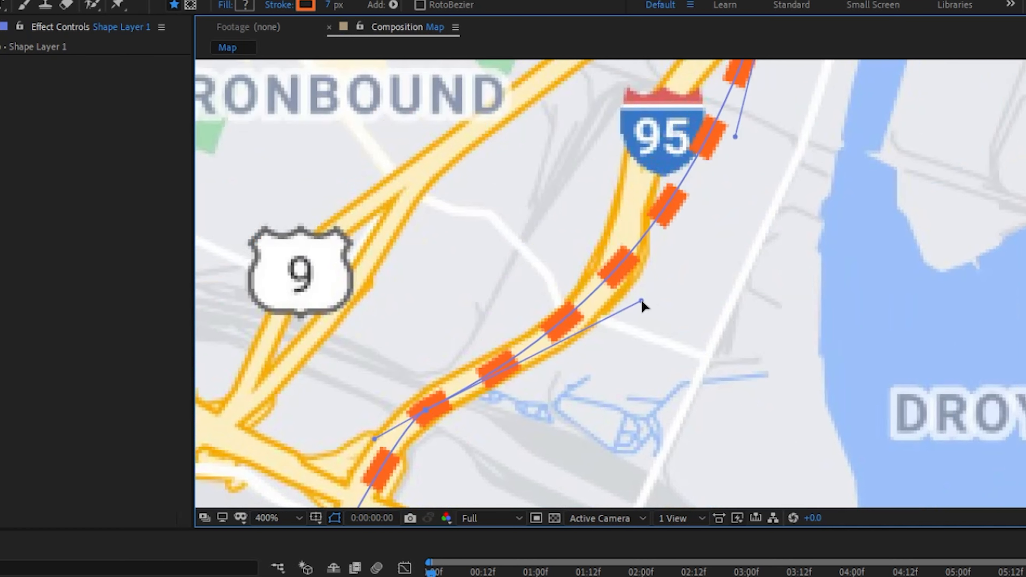
- Refit the East Ferry vertex and its handle to the highway, and add a vertex at the I-95 shield positioned on the road
left_click_drag(870, 107, 708, 350)
left_click_drag(583, 376, 499, 312)
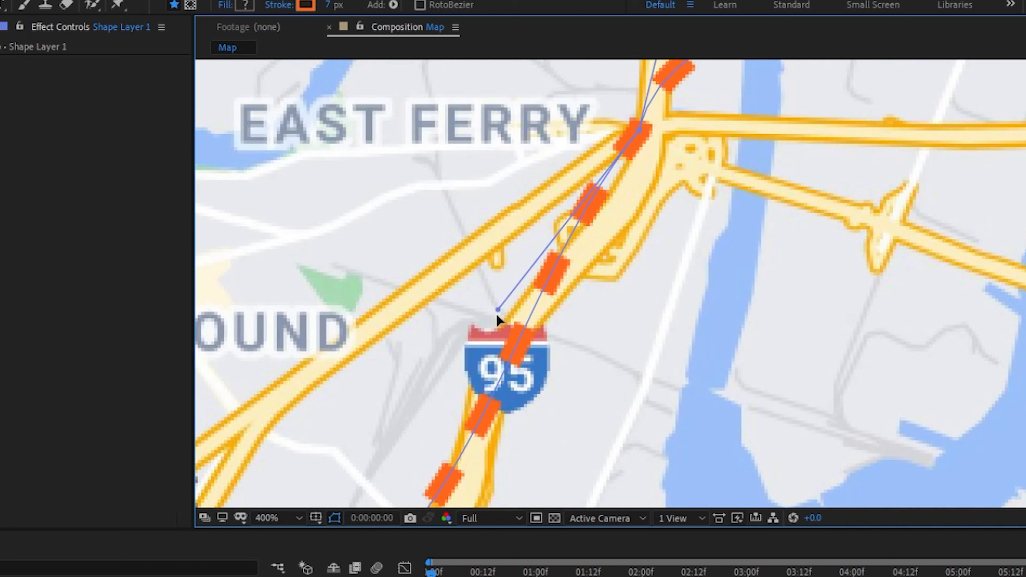
left_click_drag(642, 130, 659, 128)
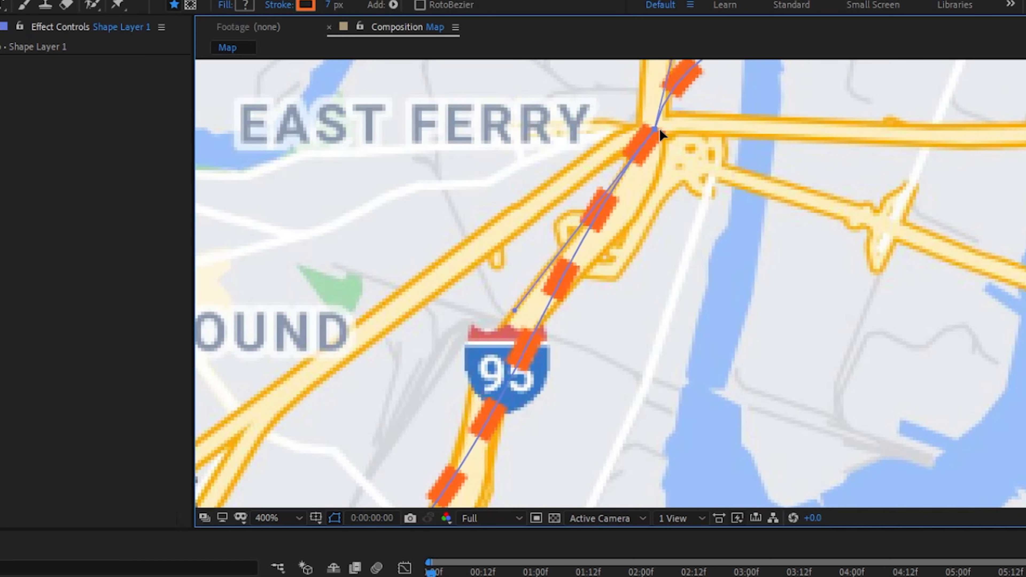
left_click_drag(519, 308, 412, 469)
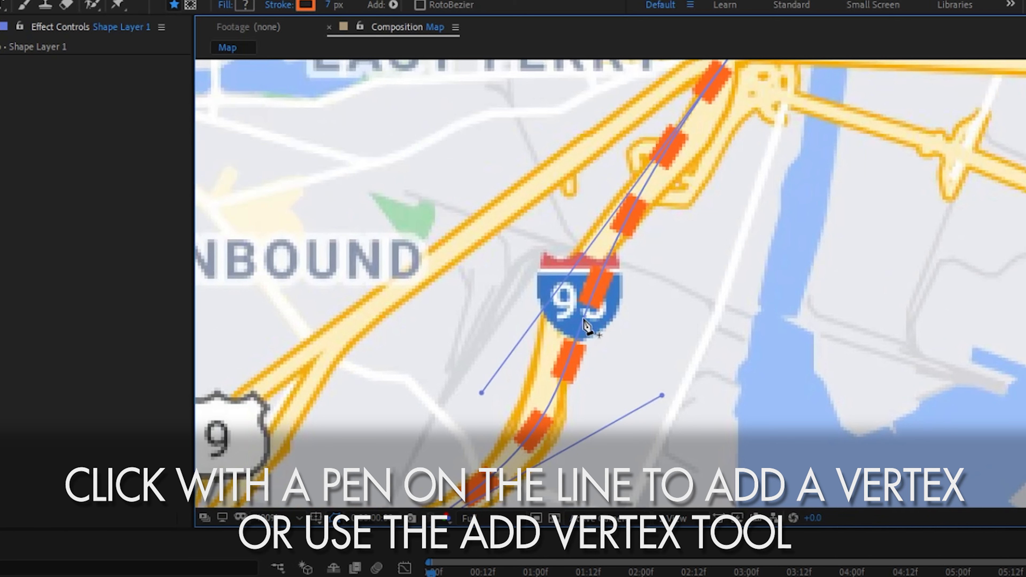
left_click(587, 325)
left_click_drag(585, 318, 567, 301)
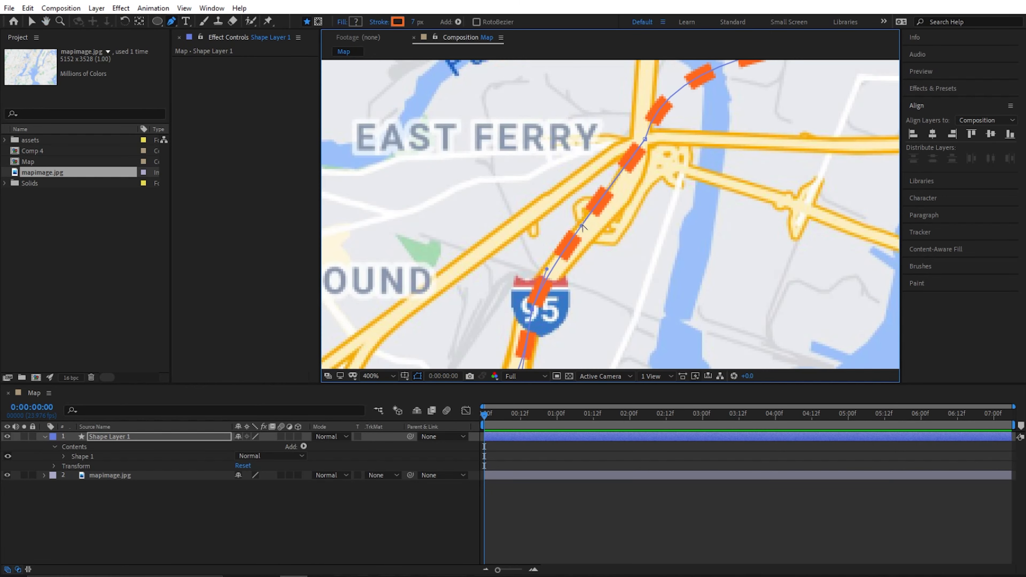
- Reshape the route curve east of the East Ferry junction so it runs along the highway toward Journal Square
left_click_drag(737, 199, 598, 253)
left_click(506, 191)
left_click_drag(585, 202, 585, 254)
left_click_drag(546, 75, 628, 190)
scroll(628, 190, "down", 1)
left_click_drag(476, 196, 413, 180)
left_click_drag(626, 143, 661, 198)
- Try moving the route's end vertex at the Empire State Building pin, and undo each move
scroll(894, 248, "up", 1)
left_click_drag(895, 249, 647, 218)
left_click_drag(767, 81, 536, 355)
left_click_drag(704, 156, 704, 177)
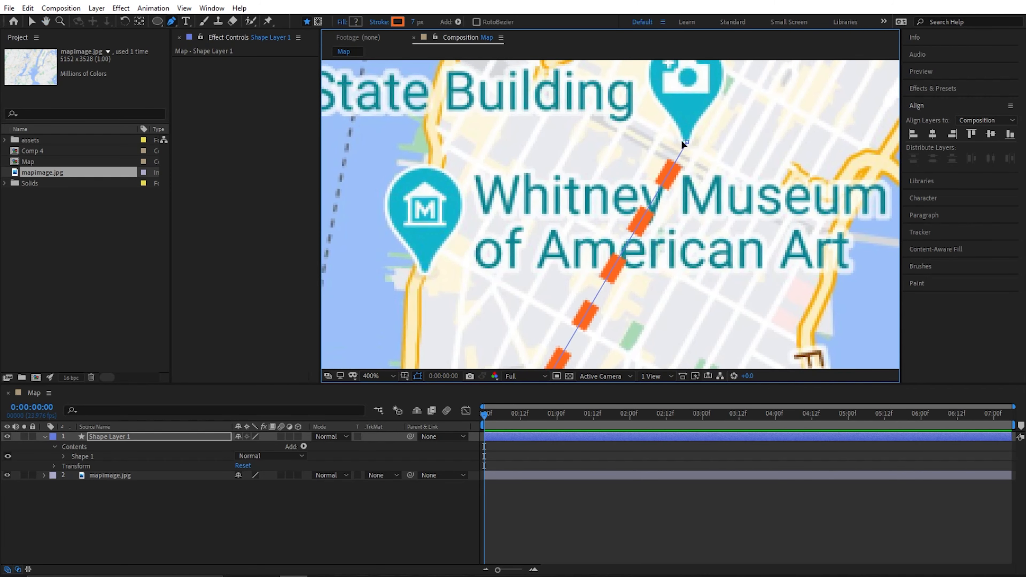
key("ctrl+z")
left_click_drag(686, 140, 697, 122)
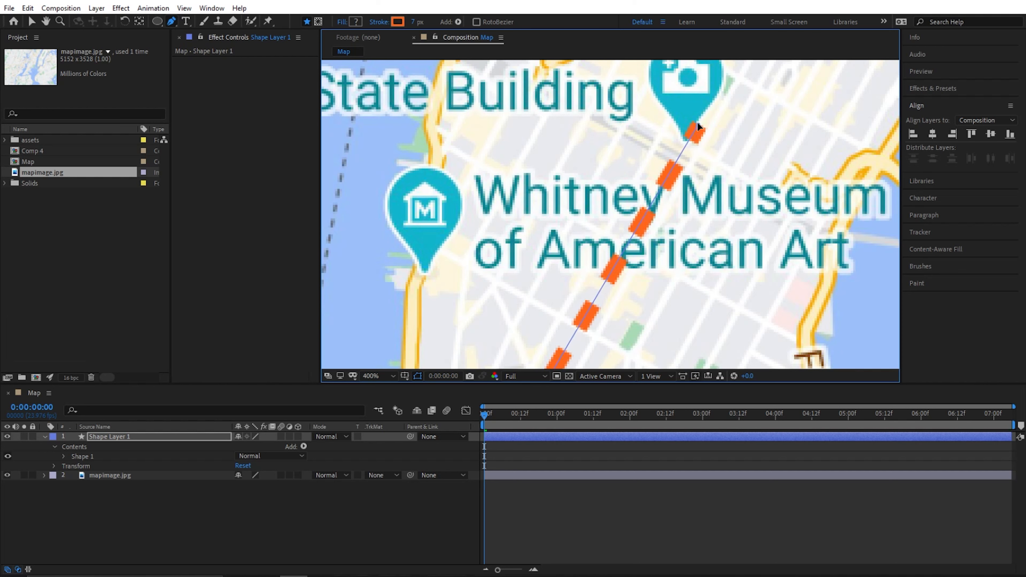
key("ctrl+z")
- Set the dash offset of the route's stroke to 10
left_click(64, 456)
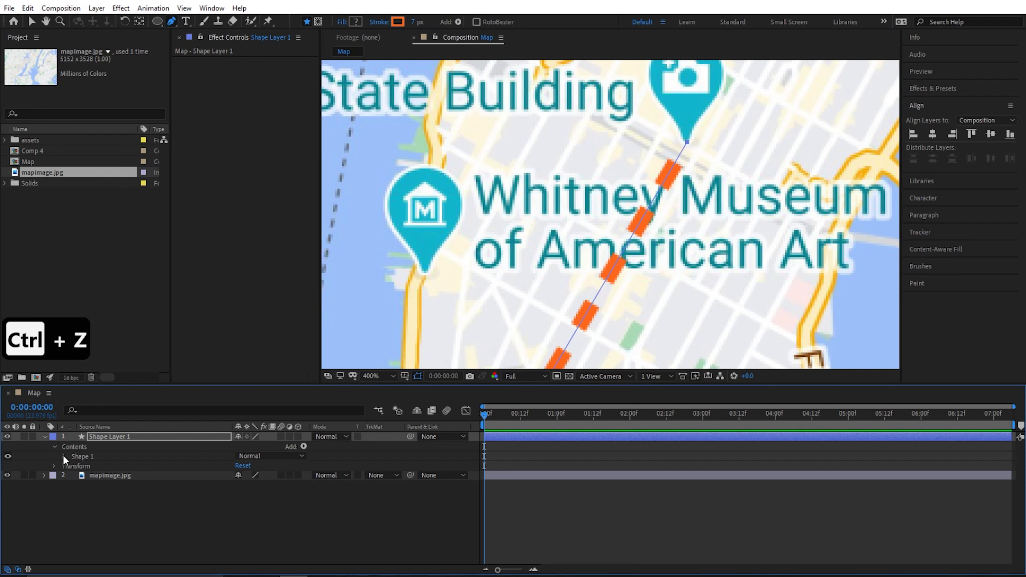
scroll(73, 485, "down", 2)
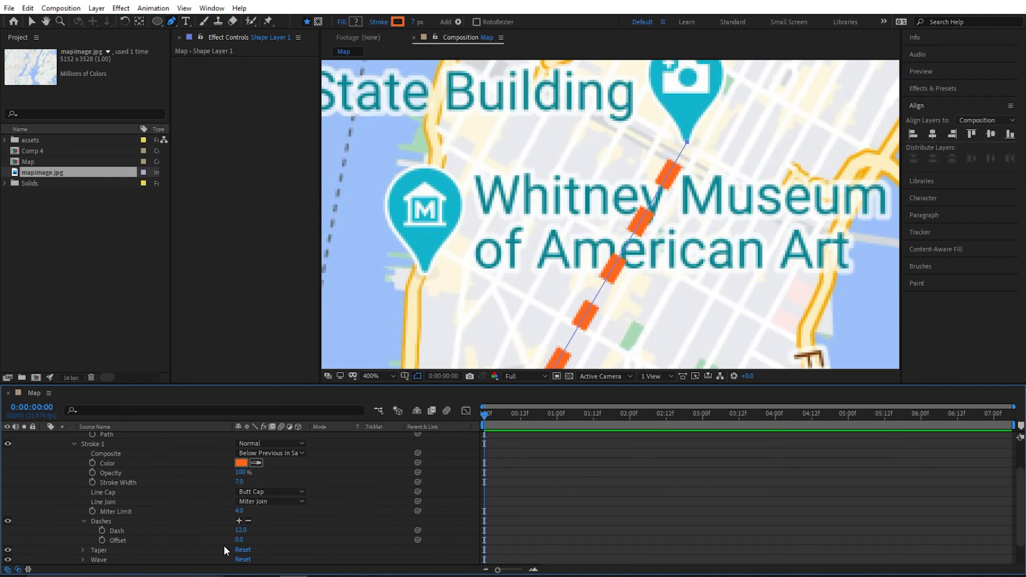
left_click_drag(239, 540, 243, 540)
scroll(514, 333, "down", 3)
scroll(501, 268, "up", 1)
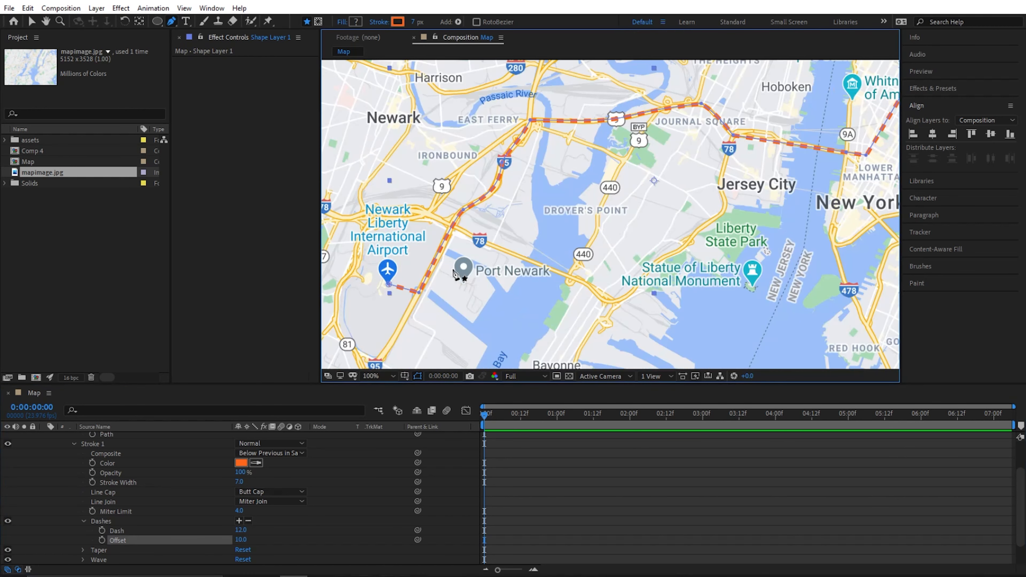
left_click_drag(454, 272, 305, 308)
left_click(84, 521)
- Add Trim Paths to Shape Layer 1 and expand its properties
left_click_drag(458, 248, 638, 238)
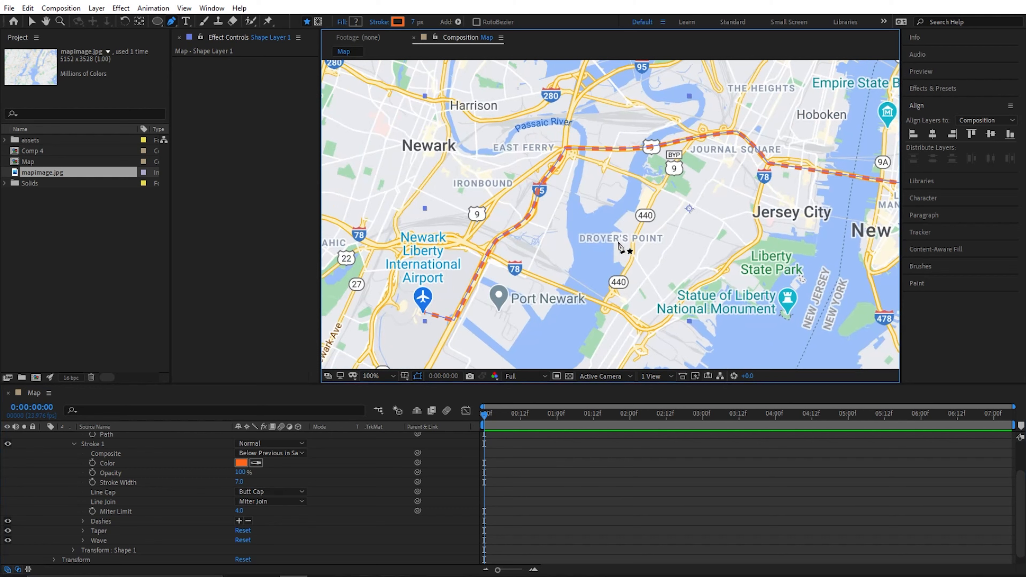
left_click_drag(533, 297, 590, 253)
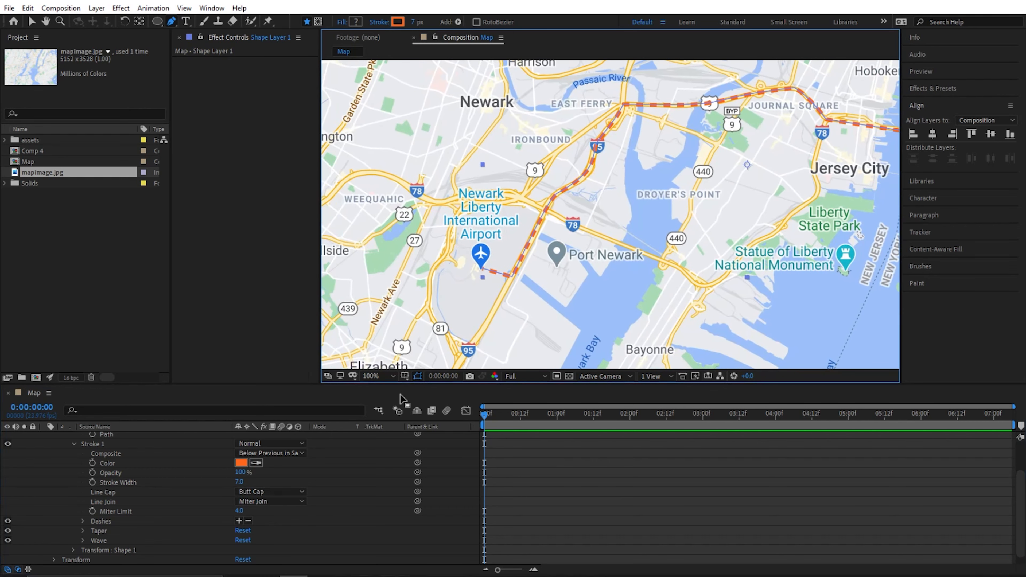
left_click(77, 450)
left_click(74, 445)
left_click(118, 437)
left_click(591, 323)
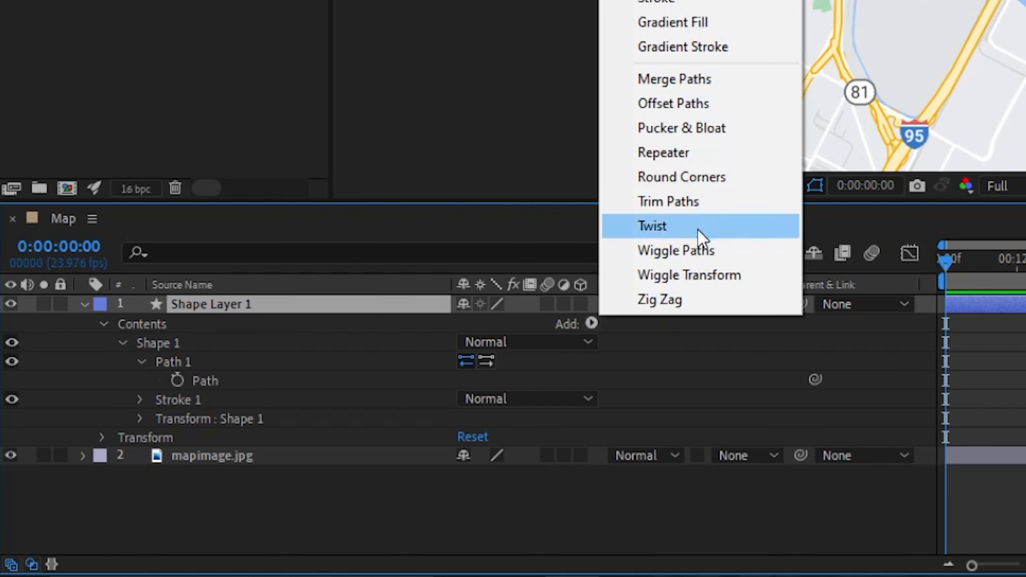
left_click(699, 201)
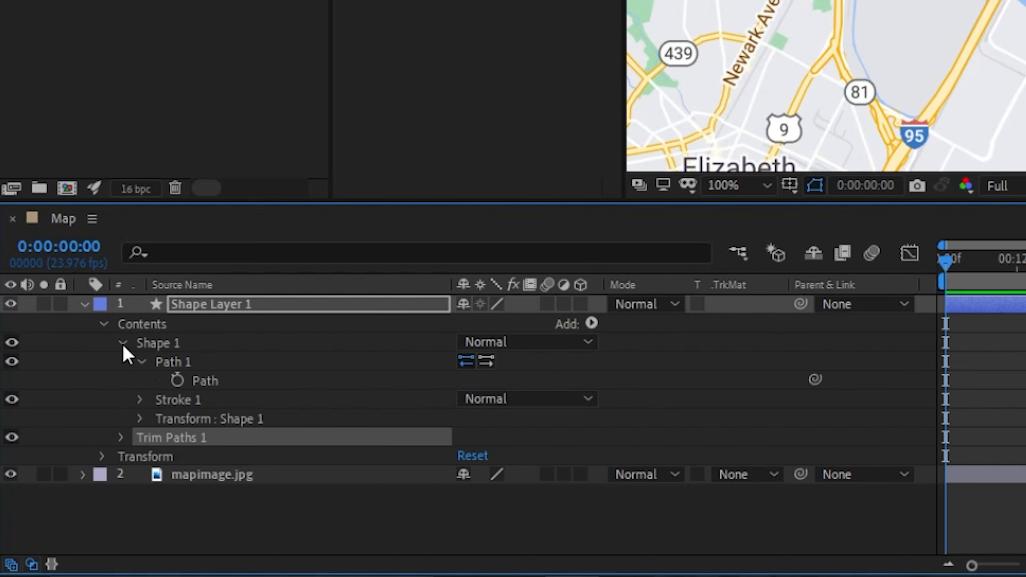
left_click(121, 343)
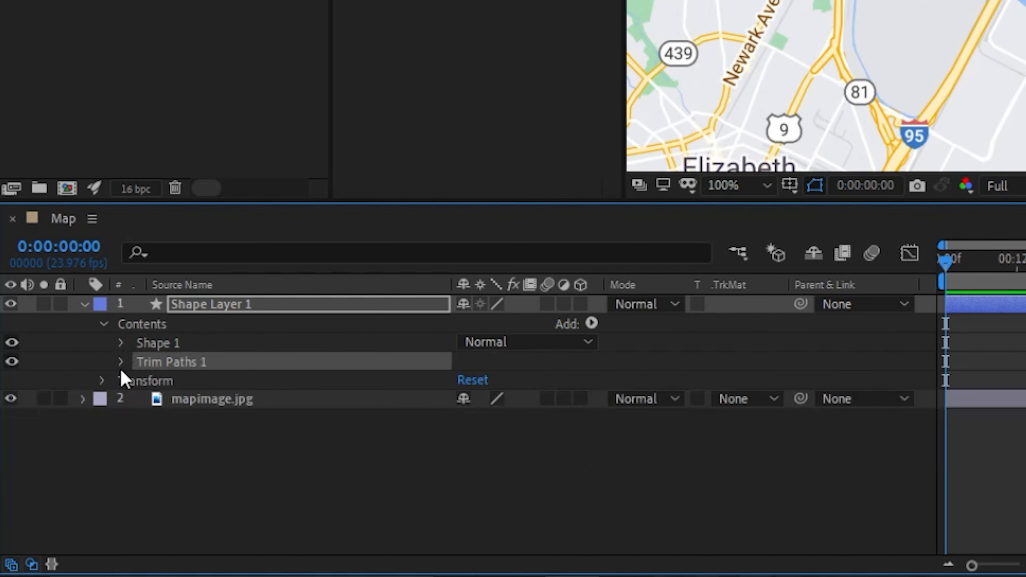
left_click(121, 362)
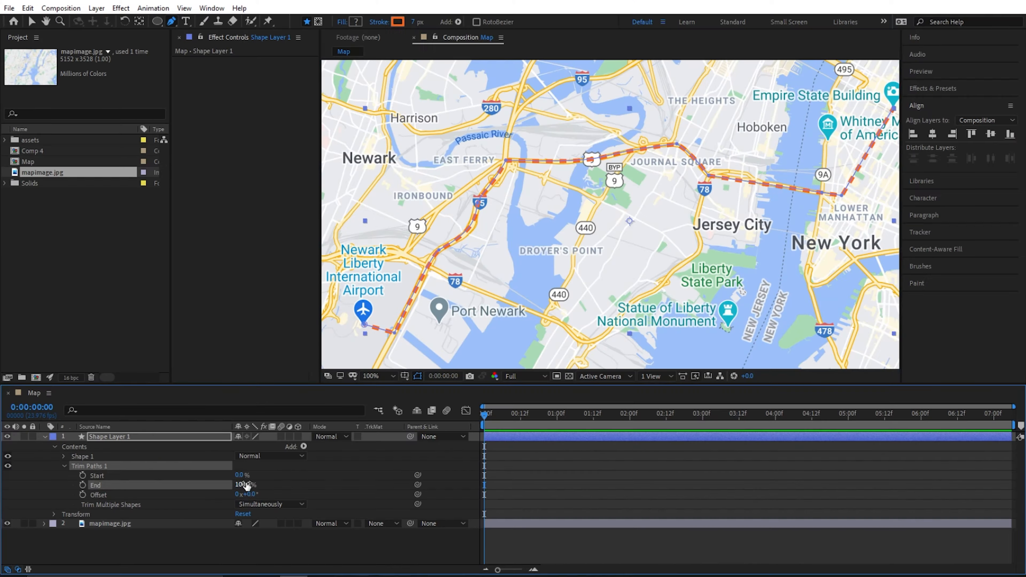
- Try out the Trim Paths Start and End values on the route and restore them
left_click_drag(481, 398, 403, 398)
left_click_drag(207, 485, 242, 483)
- Keyframe the Trim Paths End value from 0% at 1:00 to 100% at about 3:12, and preview the route drawing on
left_click(558, 408)
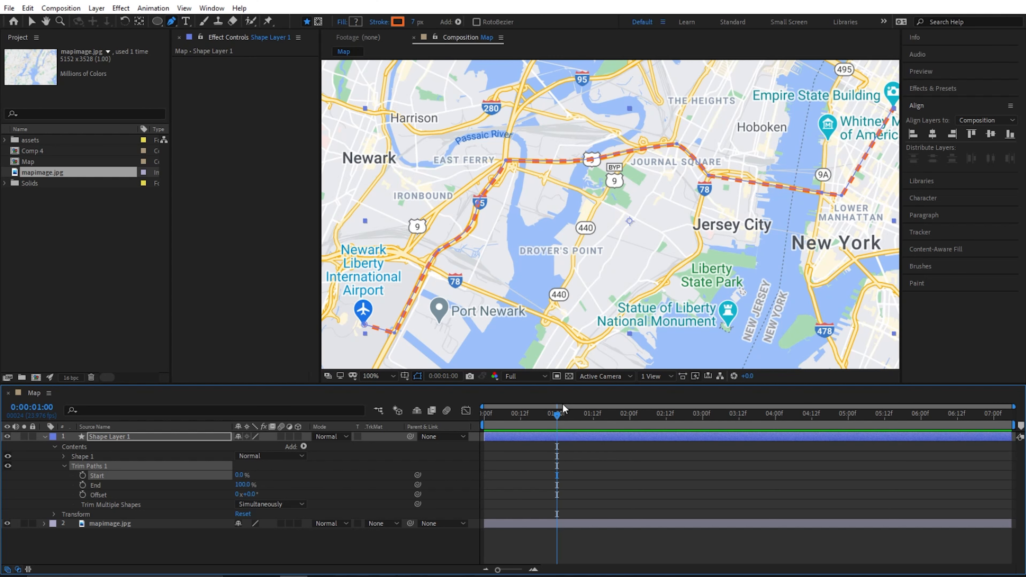
left_click(82, 485)
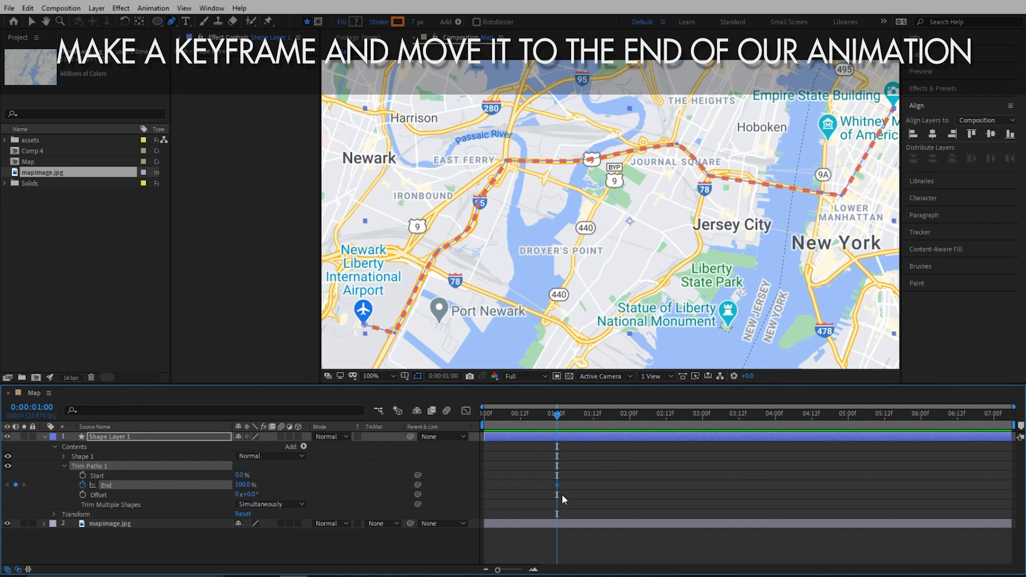
left_click_drag(557, 485, 739, 484)
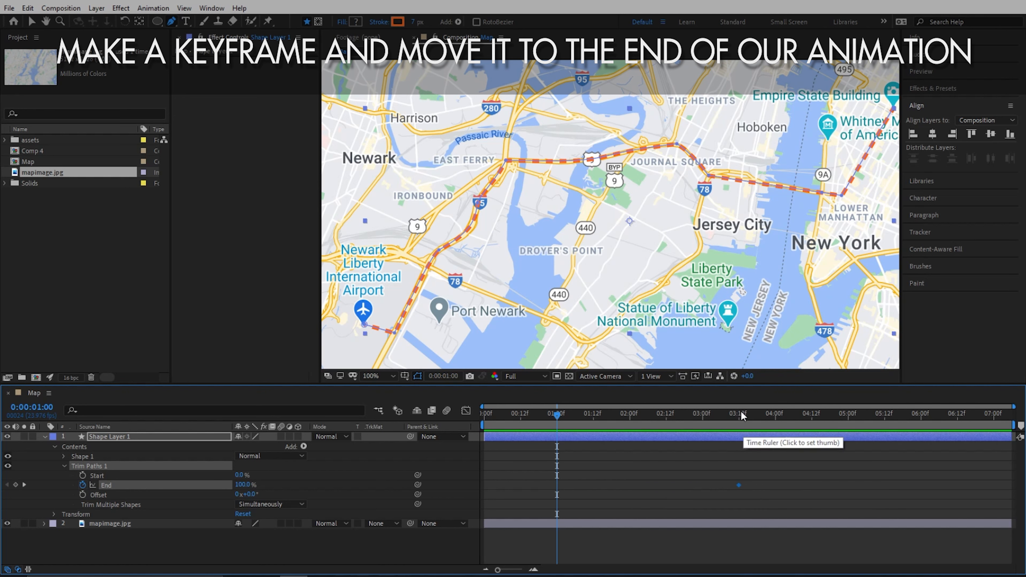
left_click_drag(242, 485, 178, 481)
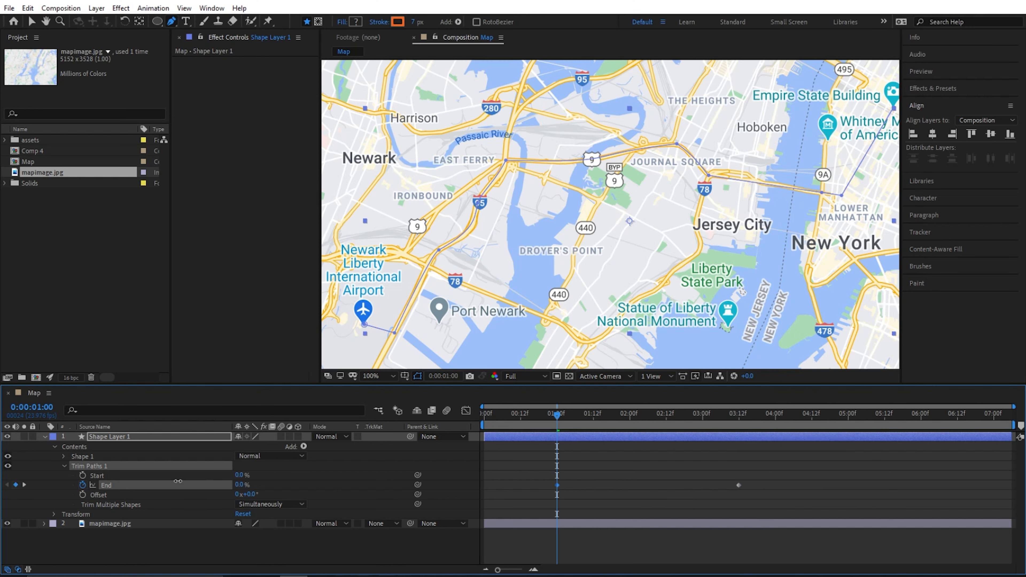
left_click_drag(553, 417, 475, 418)
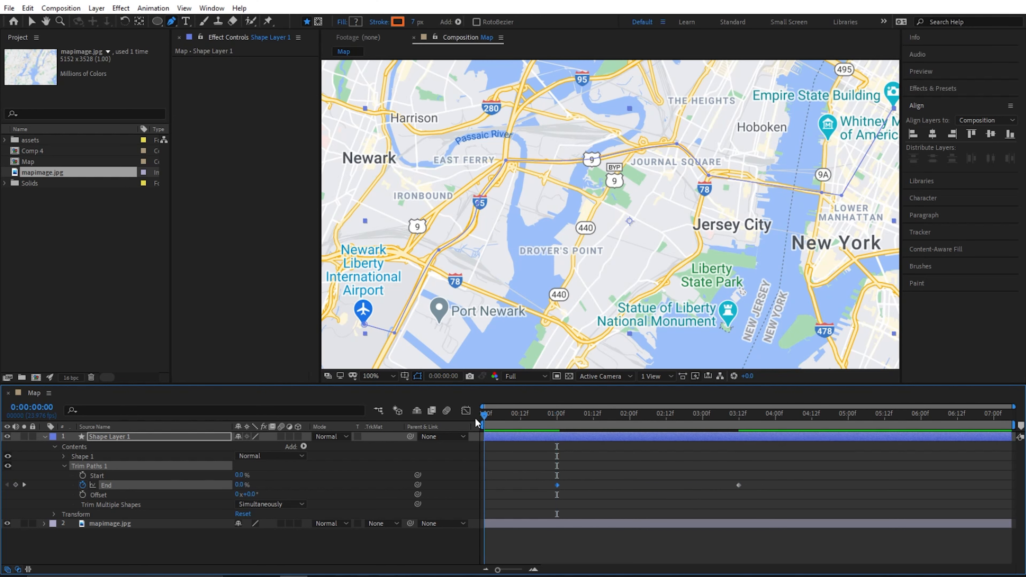
key("space")
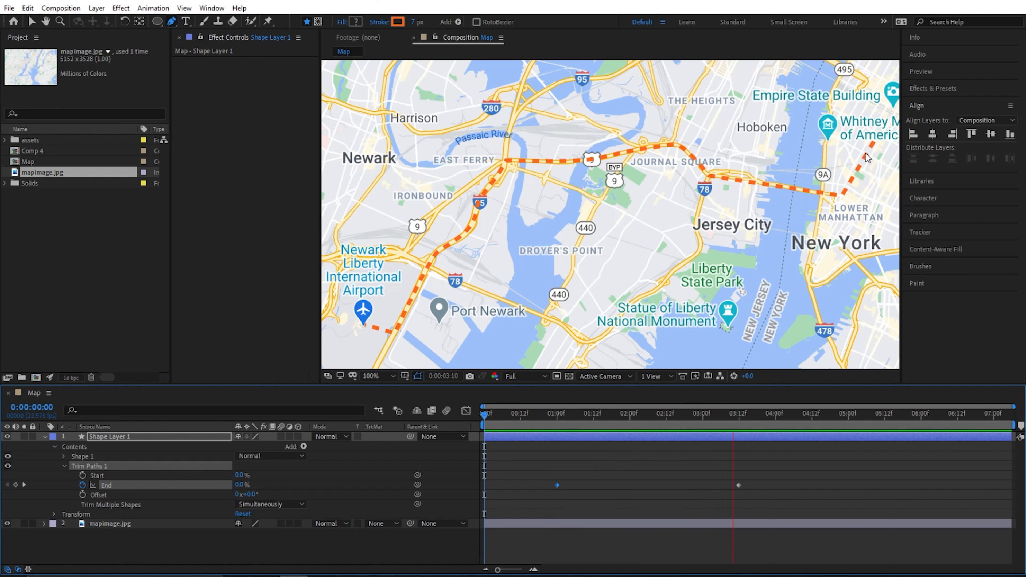
- Apply Easy Ease Out to the first Trim Paths End keyframe and Easy Ease In to the last one
left_click_drag(606, 415, 558, 422)
key("ctrl+shift+F9")
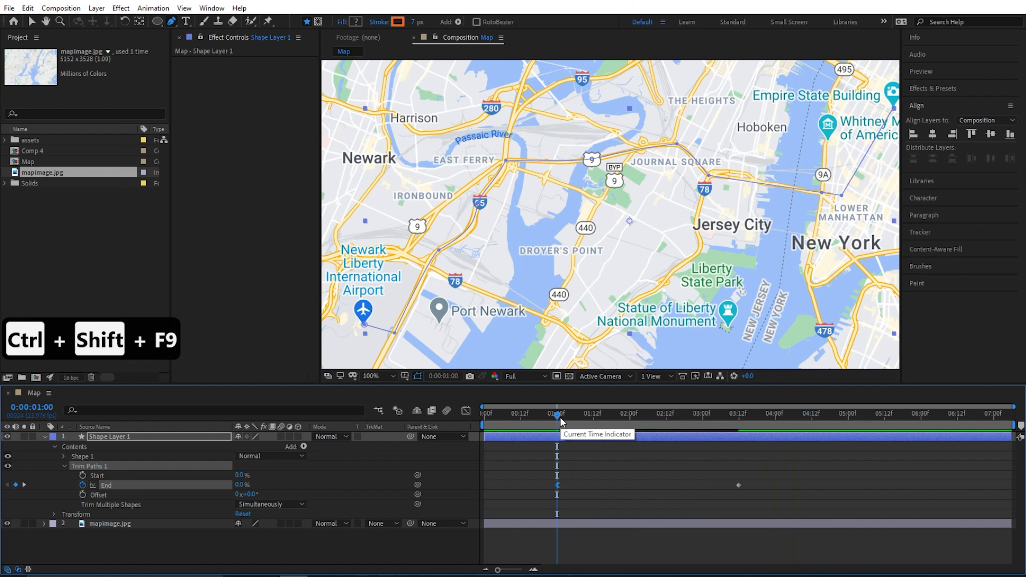
left_click(738, 485)
key("shift+F9")
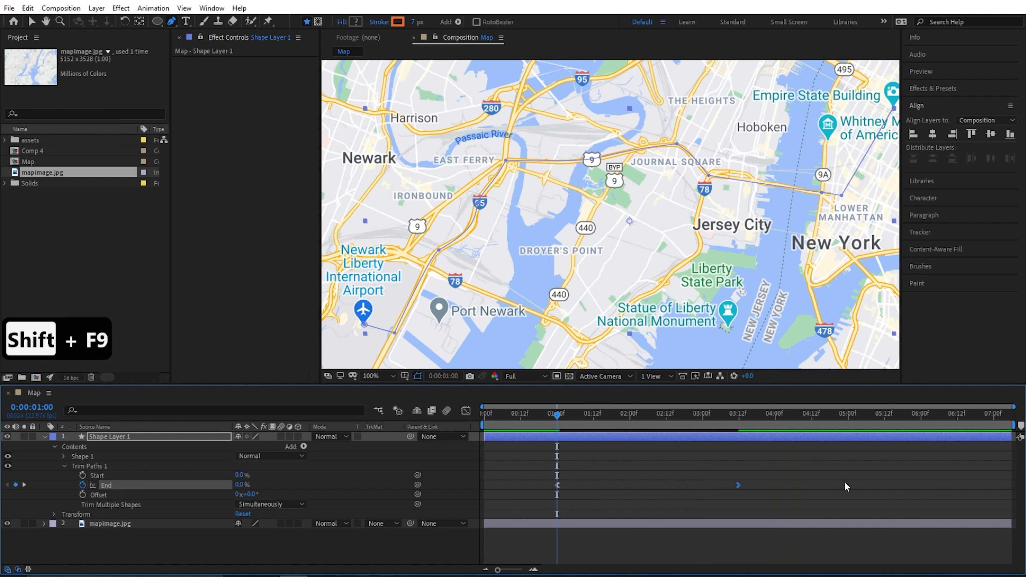
- Preview the eased route animation from just before its first keyframe
left_click(544, 415)
key("space")
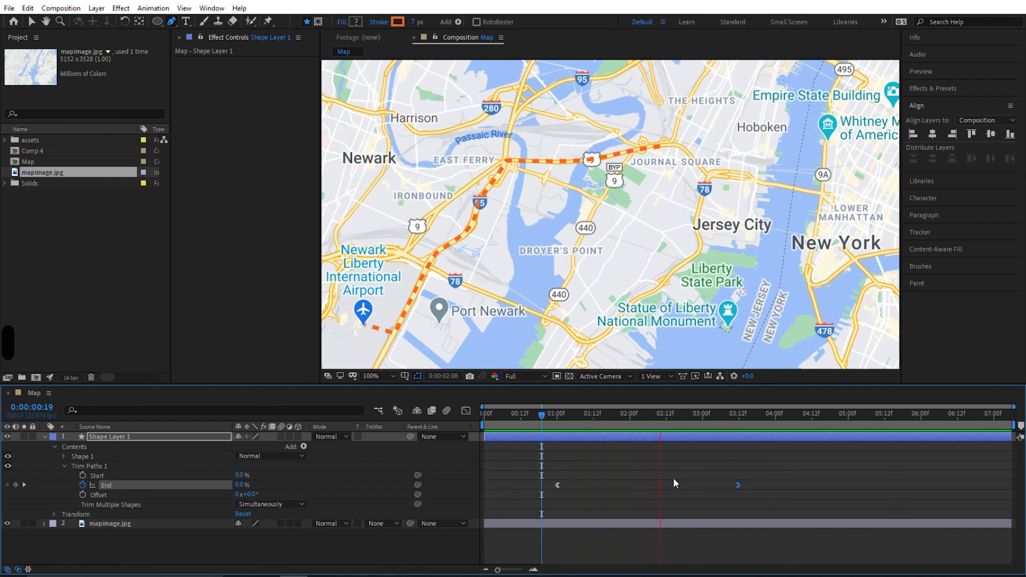
key("space")
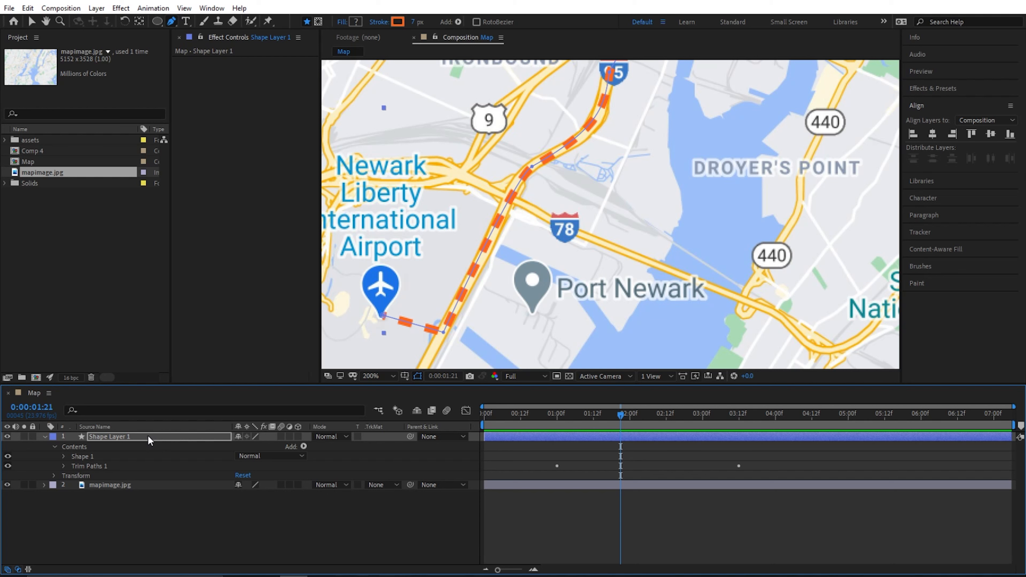
- Add a Drop Shadow layer style to the route shape layer and reveal its properties
right_click(120, 436)
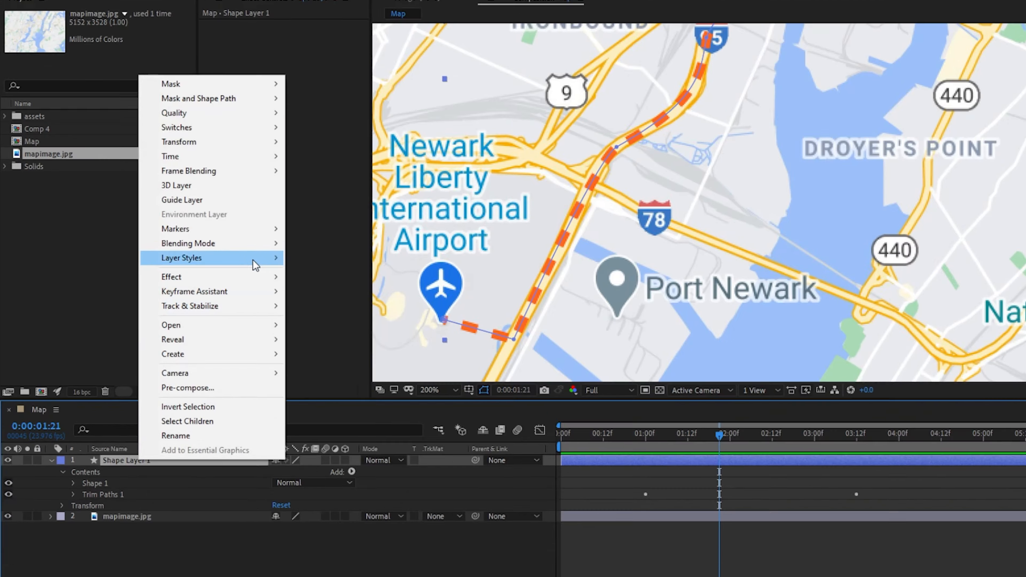
mouse_move(218, 263)
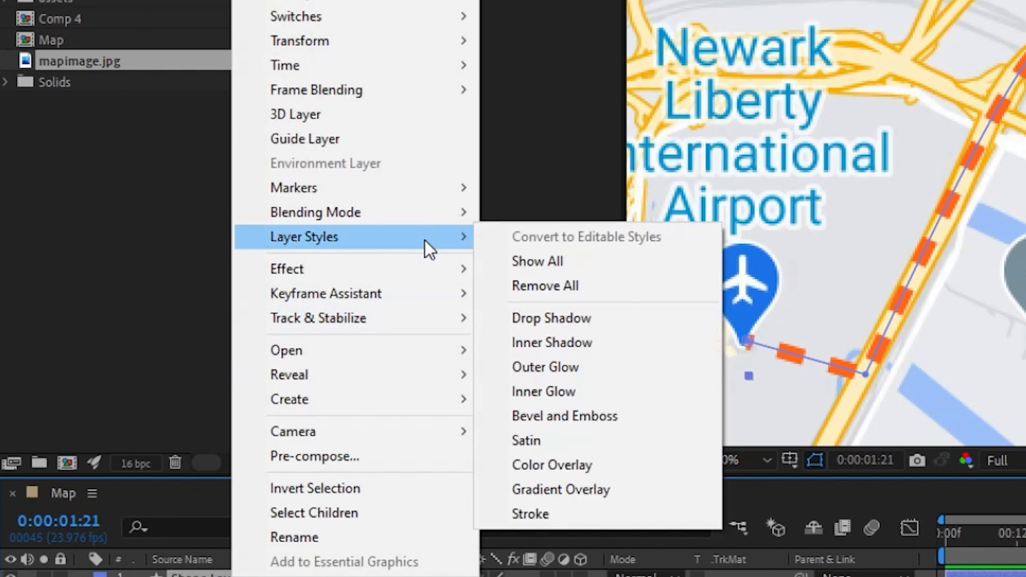
left_click(570, 315)
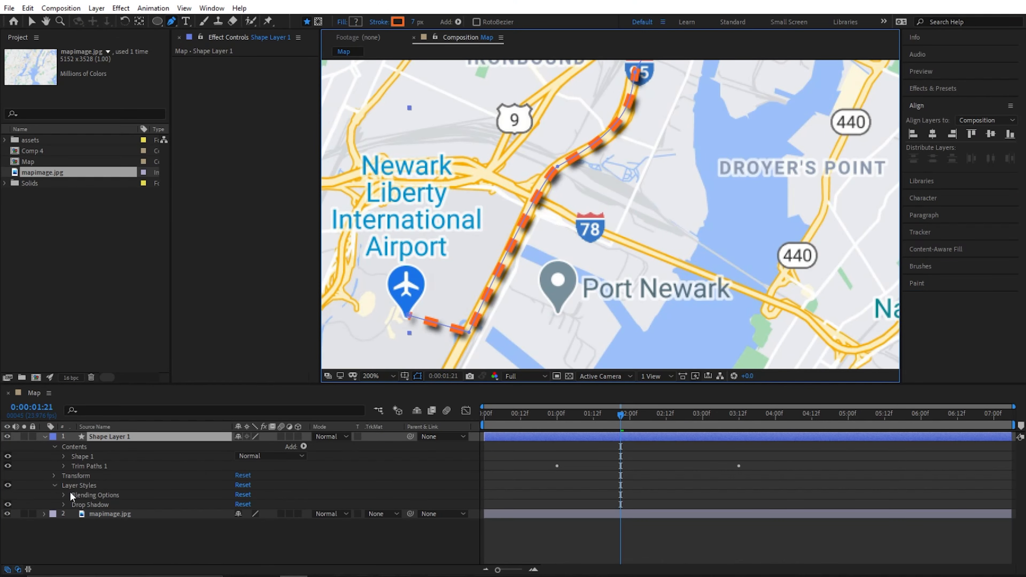
left_click(91, 487)
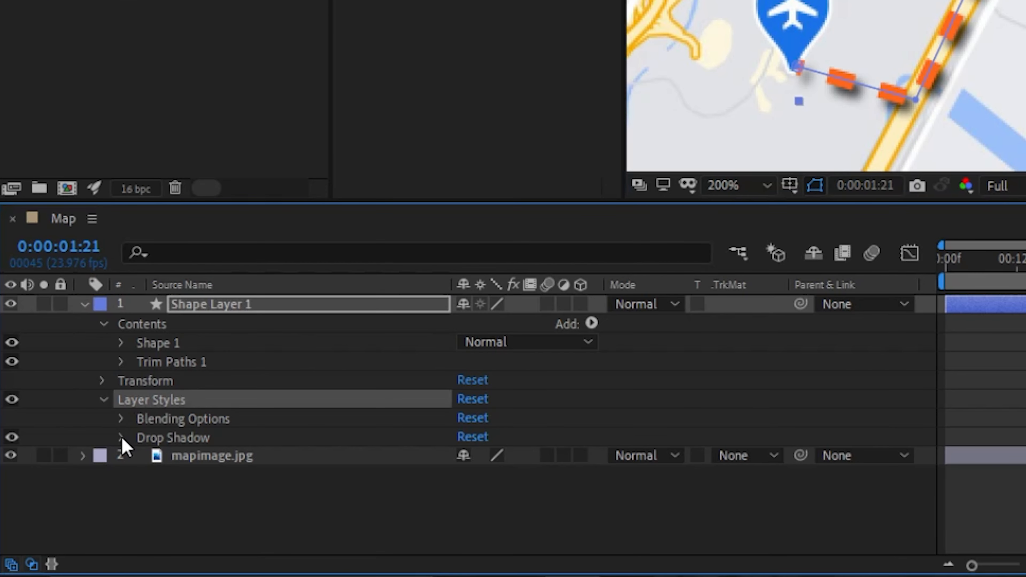
left_click(64, 504)
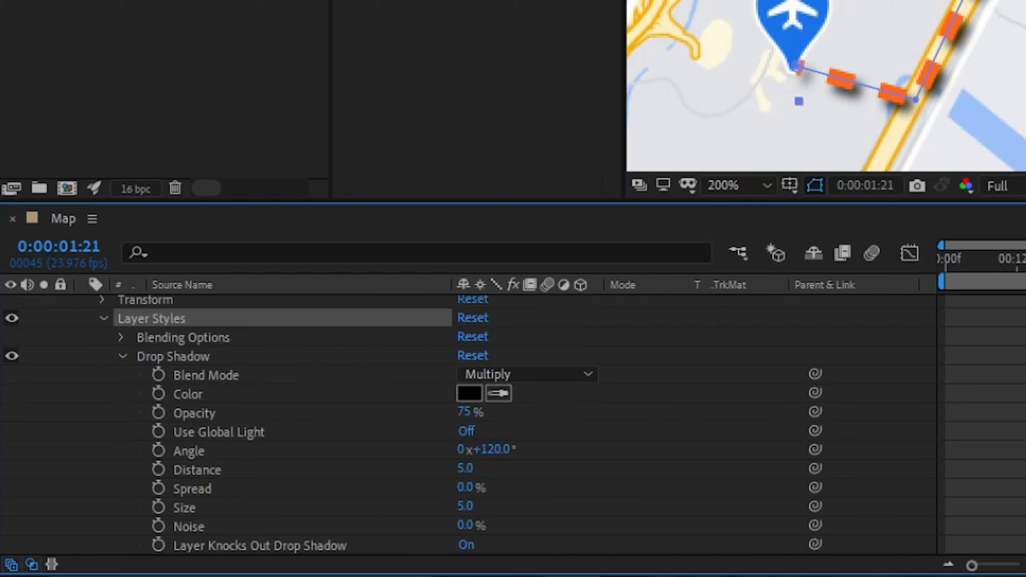
- Try out other Drop Shadow Angle, Distance and Size values on the route and undo each change
key("period")
left_click_drag(909, 9, 618, 132)
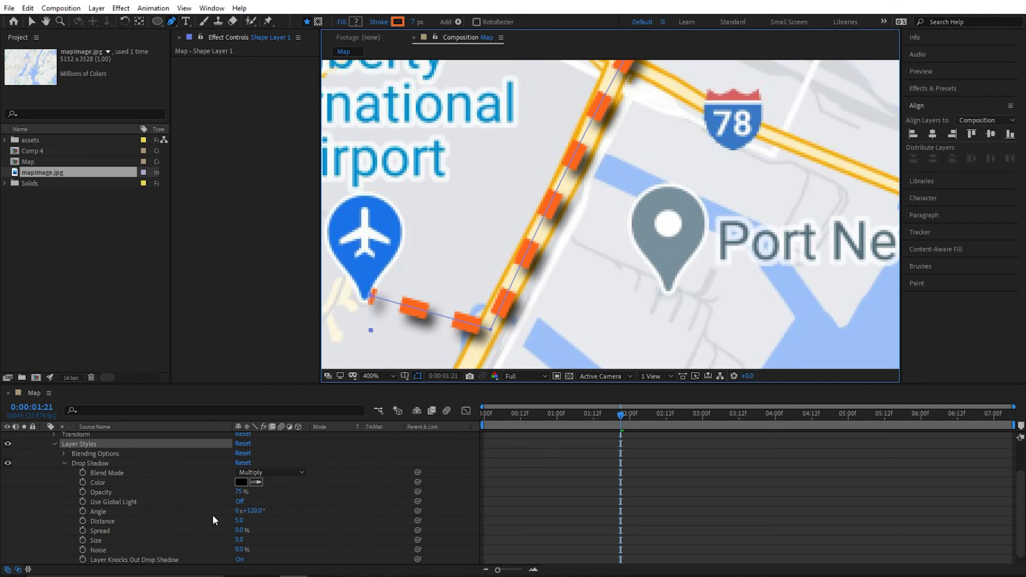
left_click_drag(249, 511, 409, 500)
key("ctrl+z")
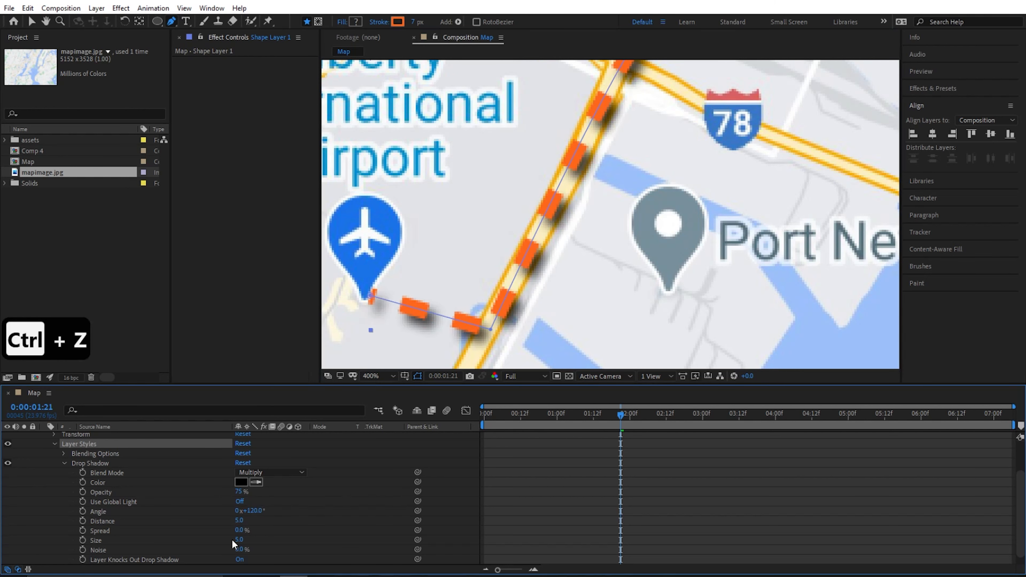
mouse_move(240, 521)
left_mouse_down()
mouse_move(267, 521)
mouse_move(253, 524)
left_mouse_up()
key("ctrl+z")
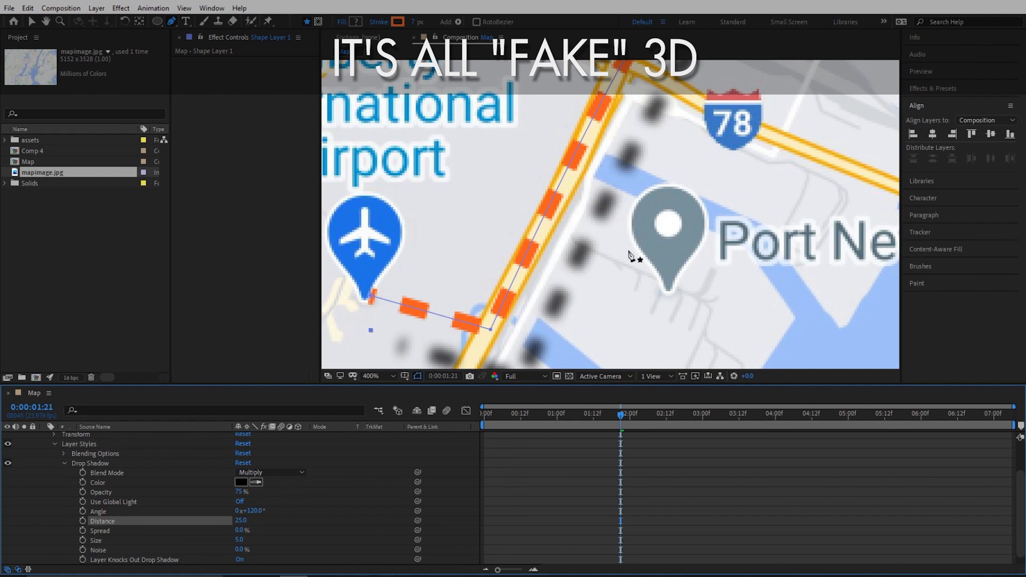
key("ctrl+z")
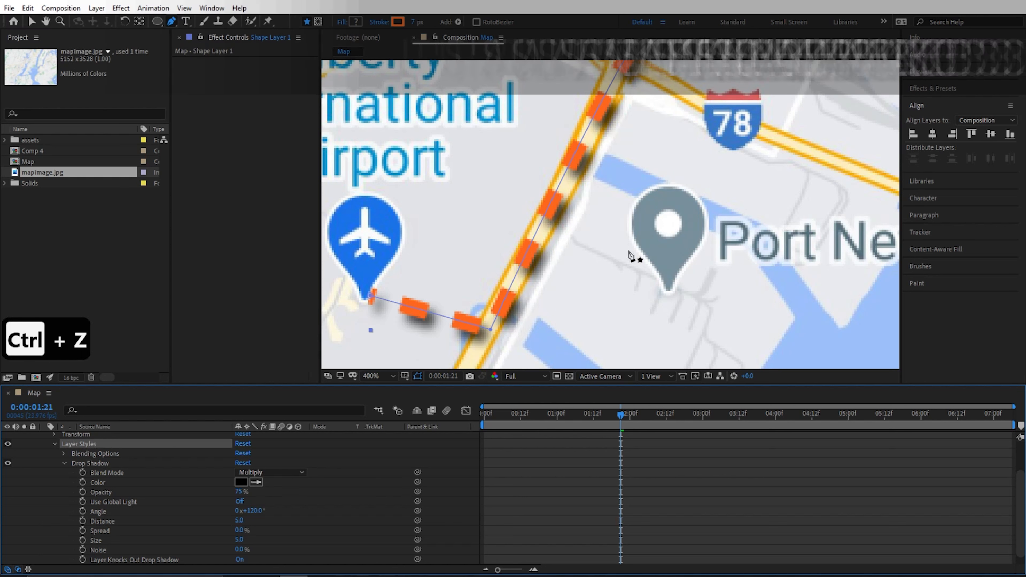
mouse_move(239, 540)
left_mouse_down()
mouse_move(250, 539)
mouse_move(235, 536)
left_mouse_up()
key("ctrl+z")
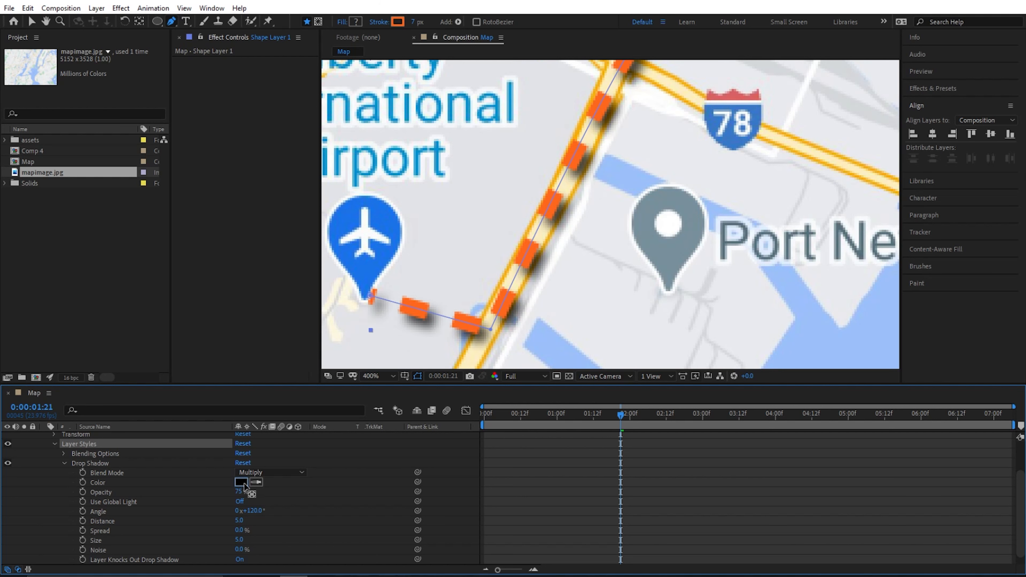
- Change the Drop Shadow colour to a dark blue and check the route around 2:00 in the timeline
left_click(242, 482)
left_click_drag(441, 368, 436, 348)
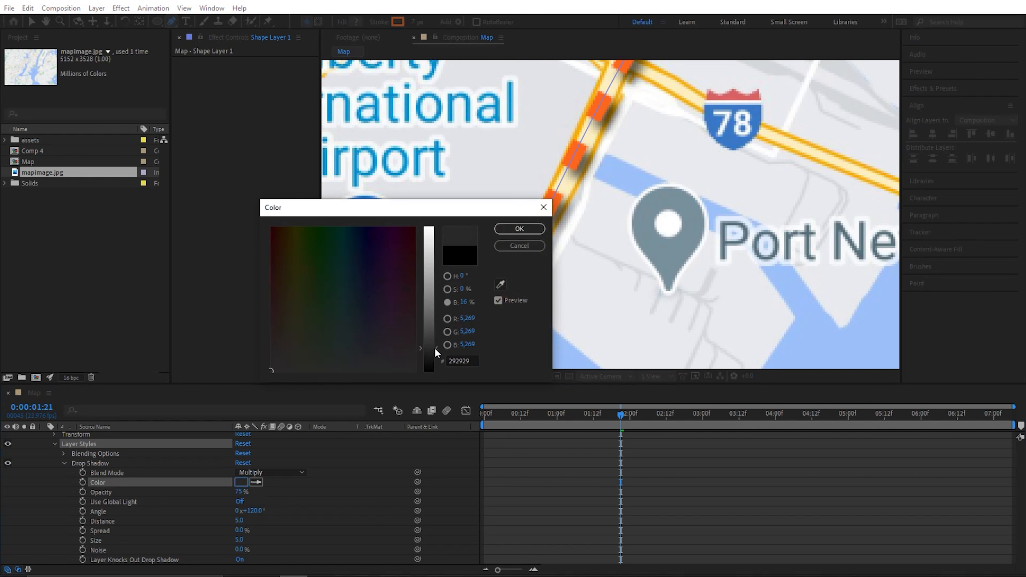
left_click_drag(373, 243, 357, 239)
left_click(520, 229)
left_click_drag(620, 413, 590, 420)
key("Escape")
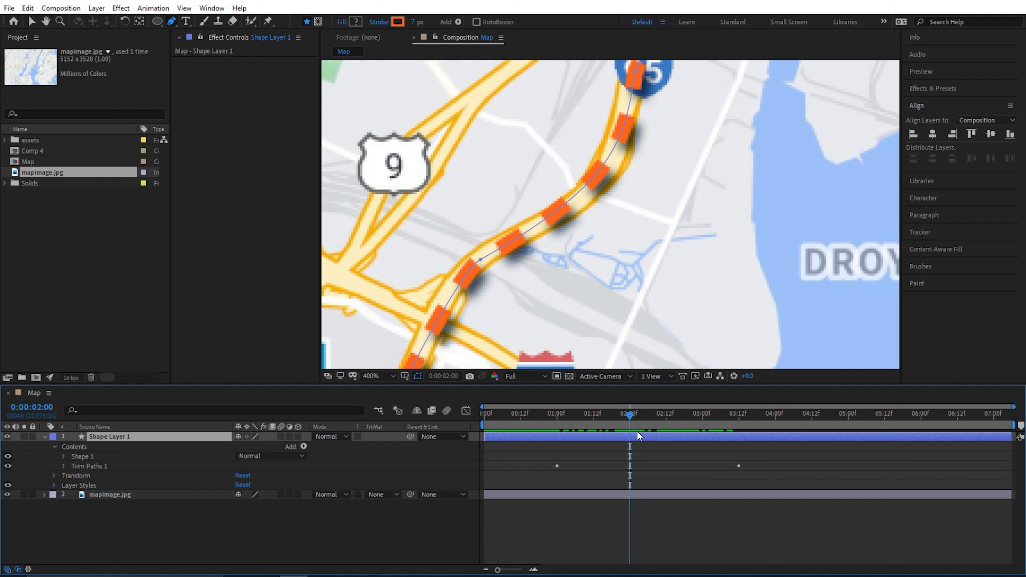
- Apply the Gaussian Blur effect to the route shape layer
key("ctrl+space")
type("gauss")
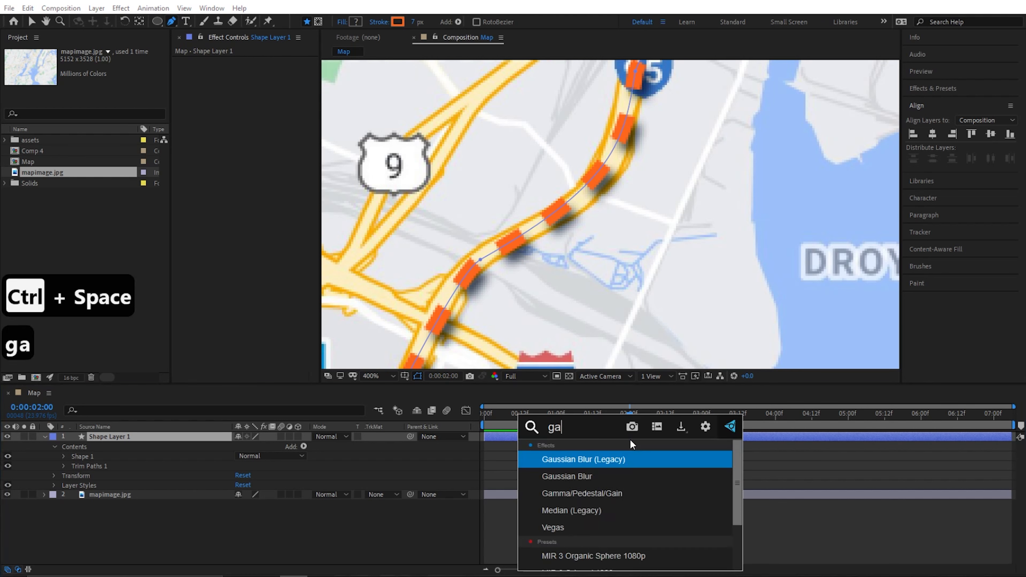
key("Down")
key("Down")
key("Return")
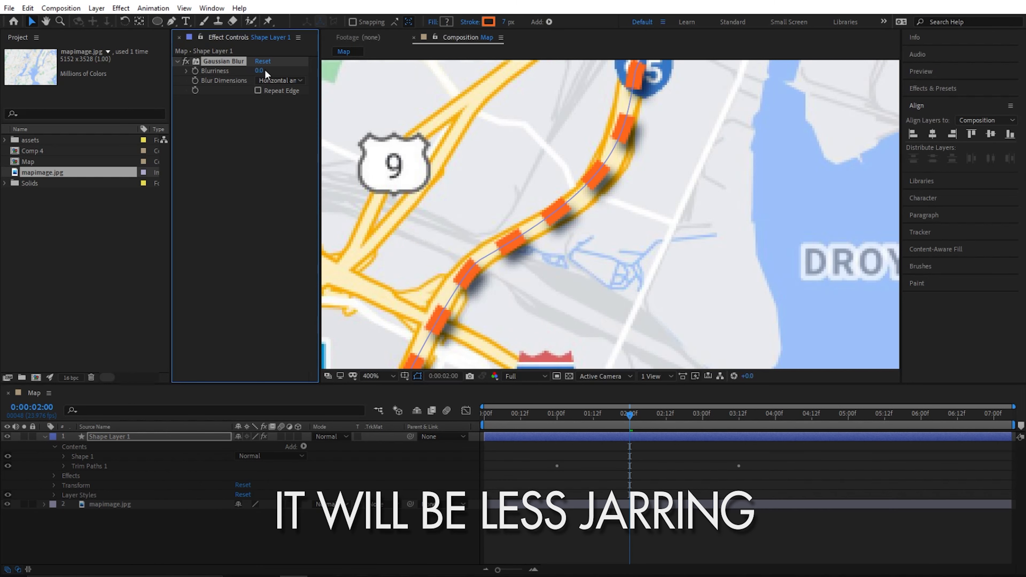
- Set the route's Gaussian Blur Blurriness to 1.5
left_click(263, 70)
type("3")
key("BackSpace")
type("1.5")
key("Return")
scroll(610, 219, "down", 2)
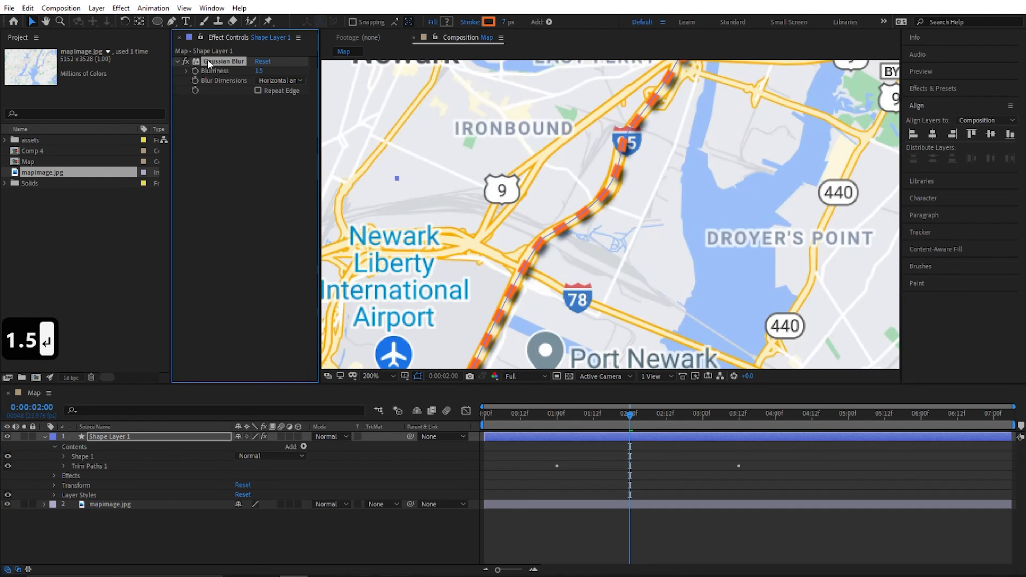
- Copy the Gaussian Blur effect from the route onto the mapimage.jpg layer, and collapse the route layer's properties
key("ctrl+c")
left_click(110, 504)
key("ctrl+v")
left_click_drag(560, 267, 648, 109)
left_click_drag(550, 209, 525, 277)
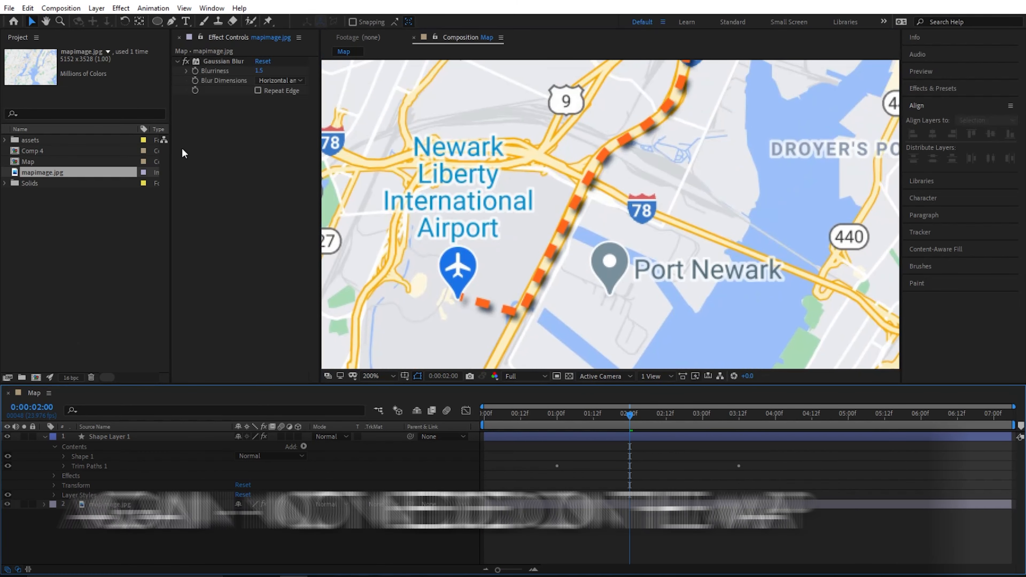
left_click(237, 60)
left_click(133, 504)
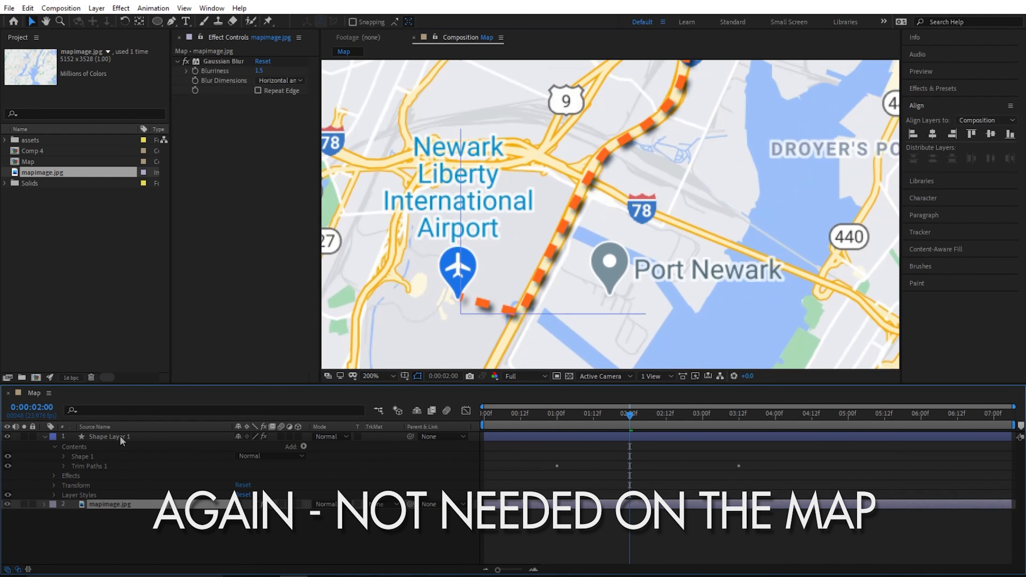
left_click(119, 435)
left_click(45, 436)
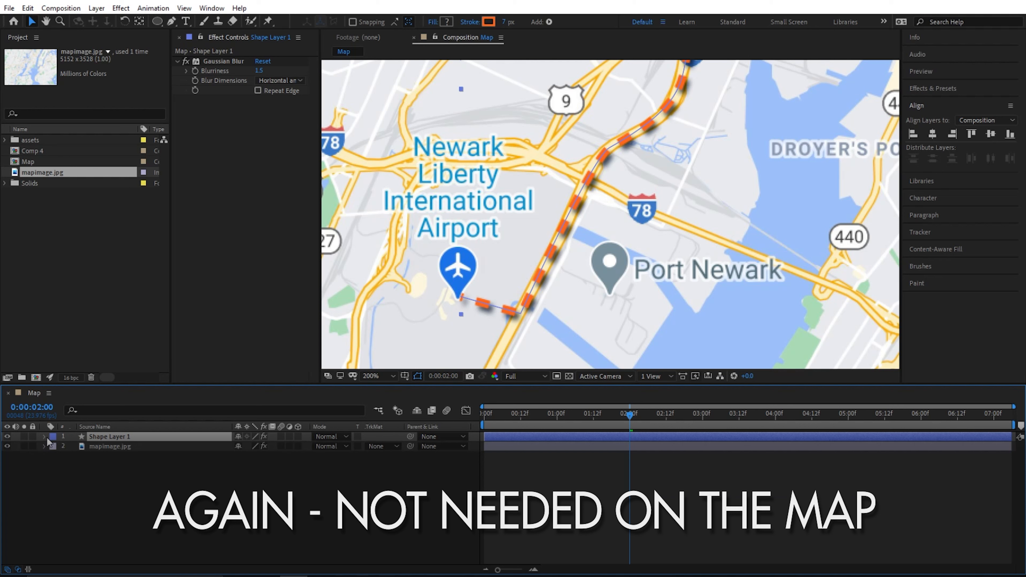
- Add a One-Node Camera with a 24 mm focal length to the Map composition
scroll(570, 233, "down", 4)
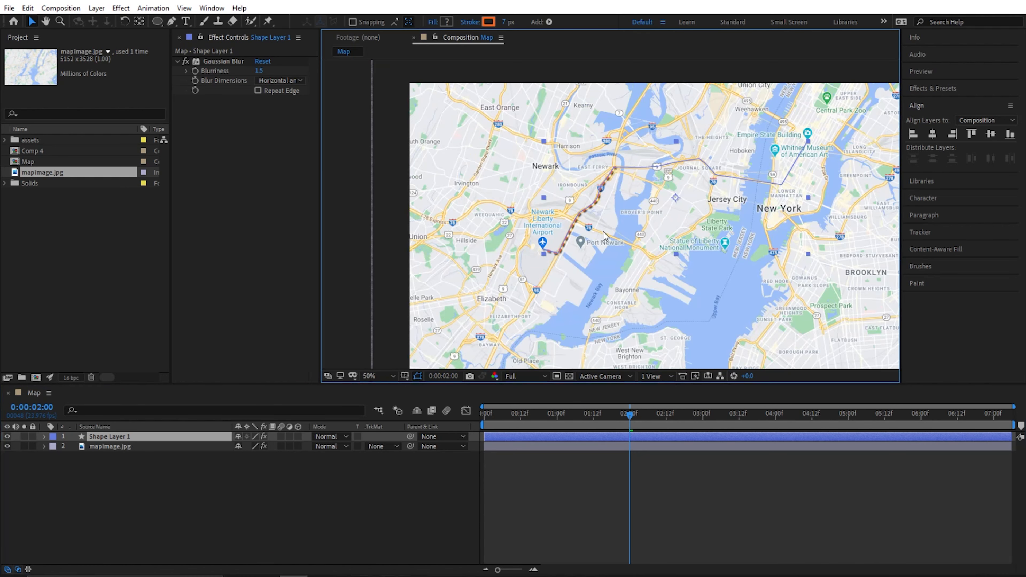
left_click(316, 496)
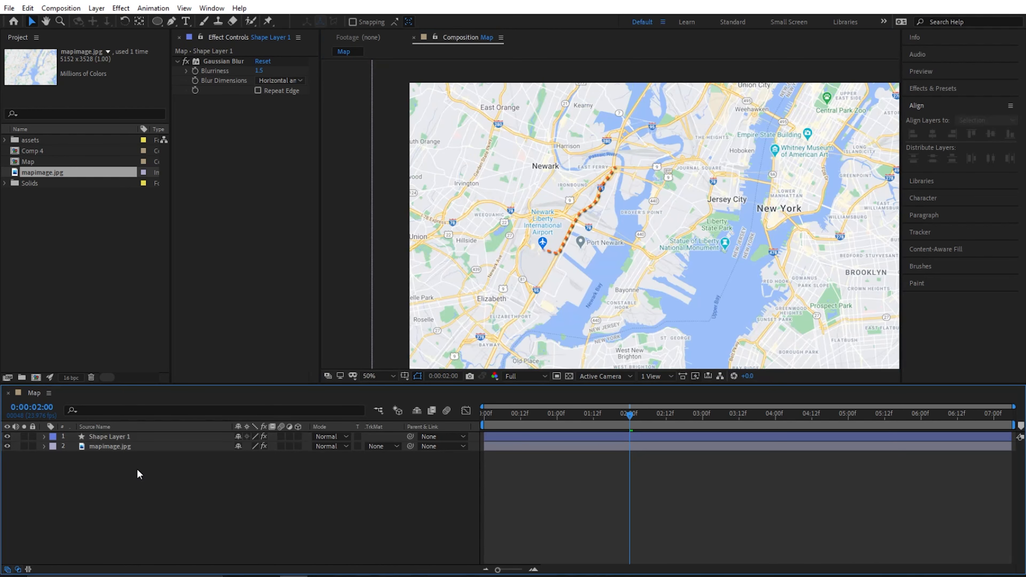
right_click(163, 469)
mouse_move(291, 343)
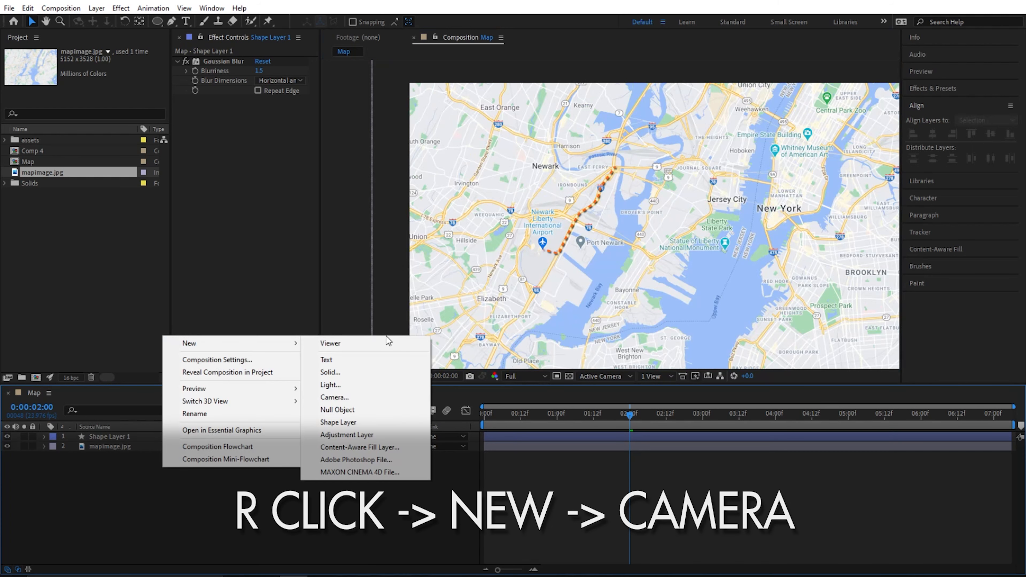
left_click(372, 401)
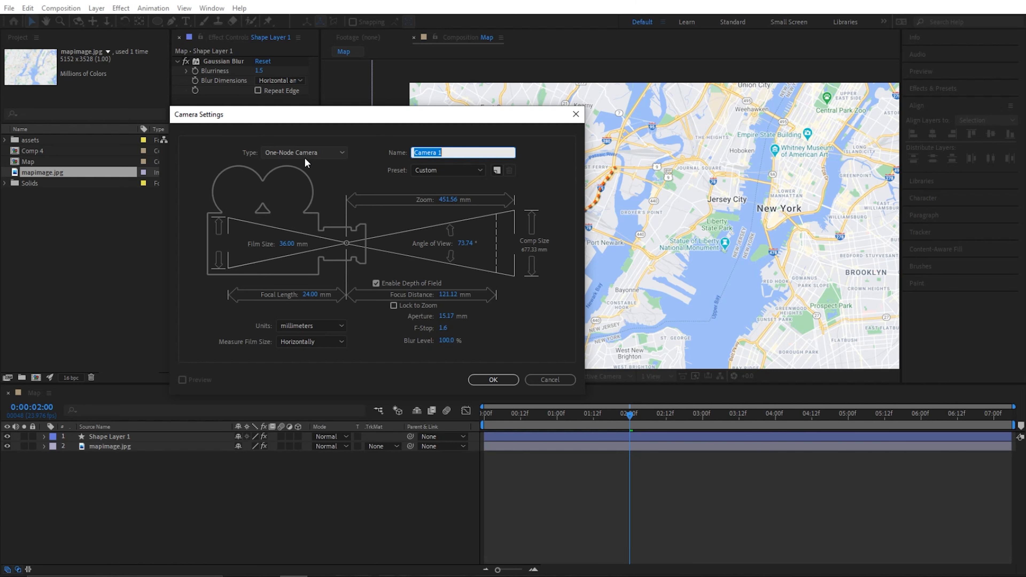
left_click(299, 158)
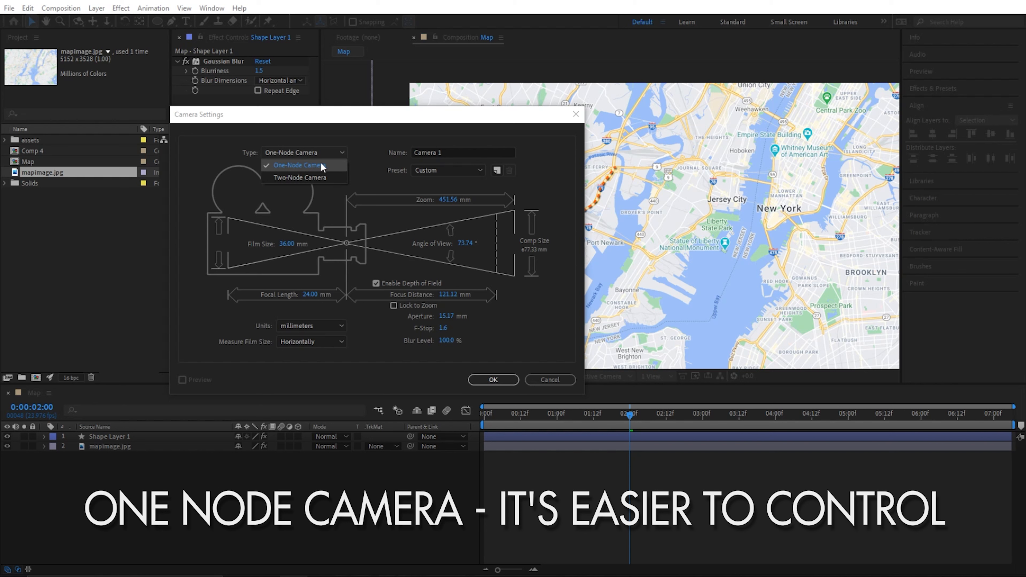
left_click(311, 163)
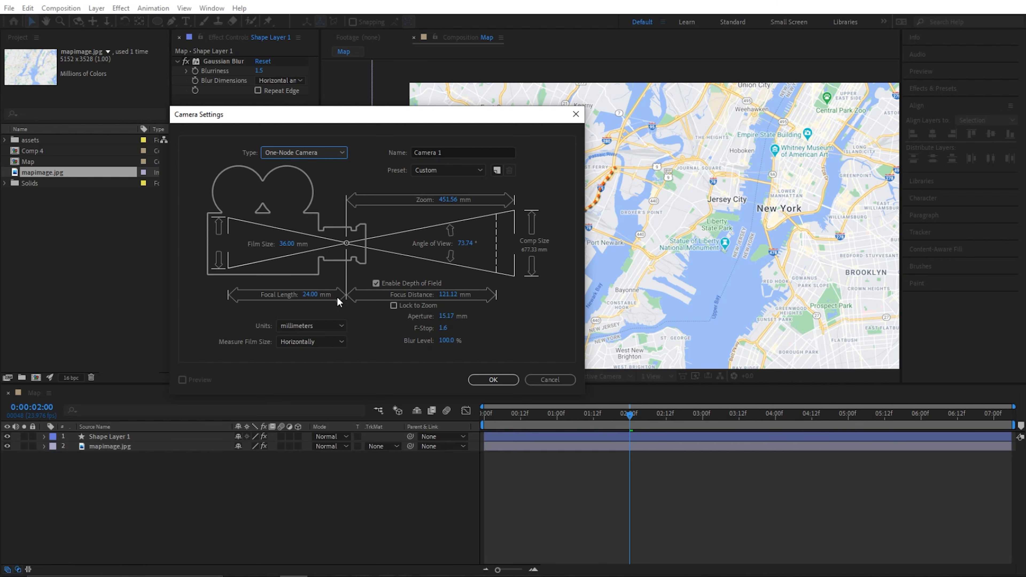
left_click(492, 380)
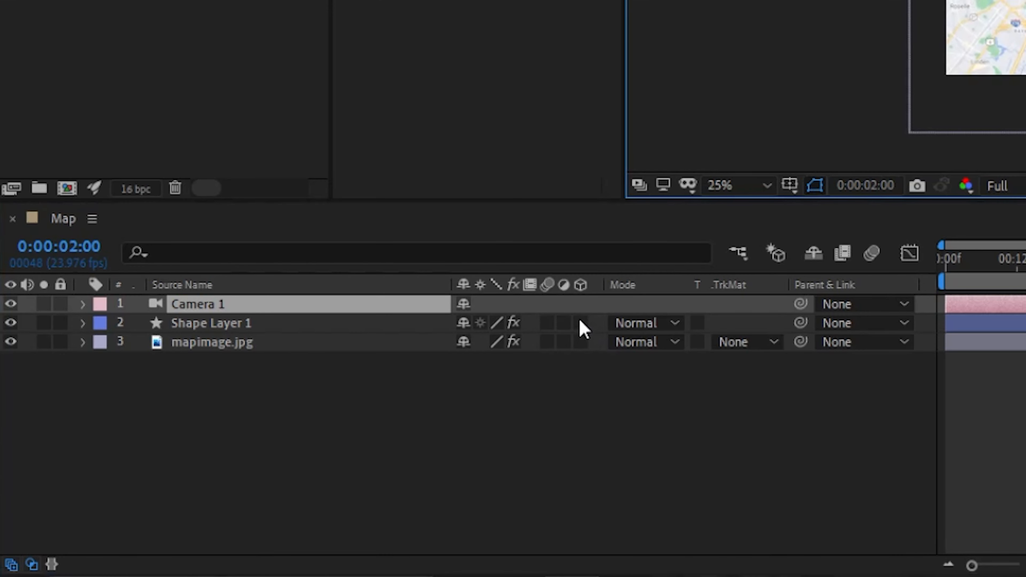
- Make the route shape layer and mapimage.jpg 3D layers, and turn off Depth of Field on Camera 1
left_click(580, 323)
left_click(581, 342)
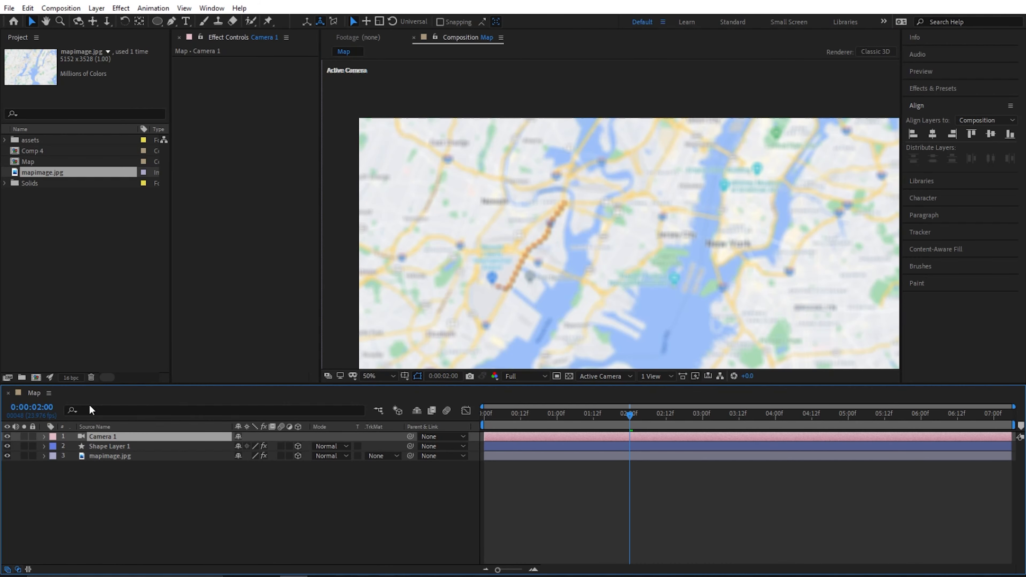
left_click(44, 437)
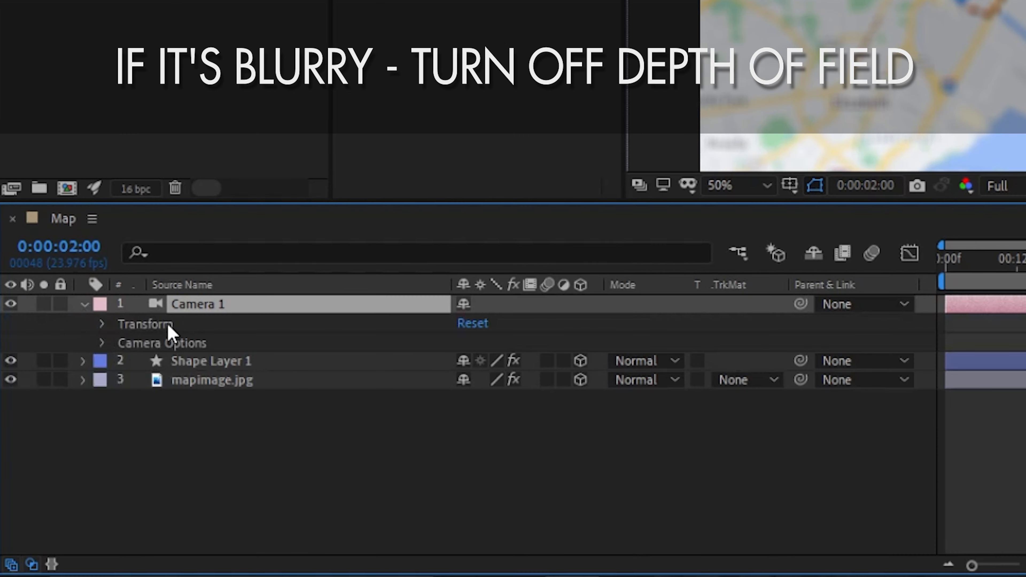
left_click(103, 343)
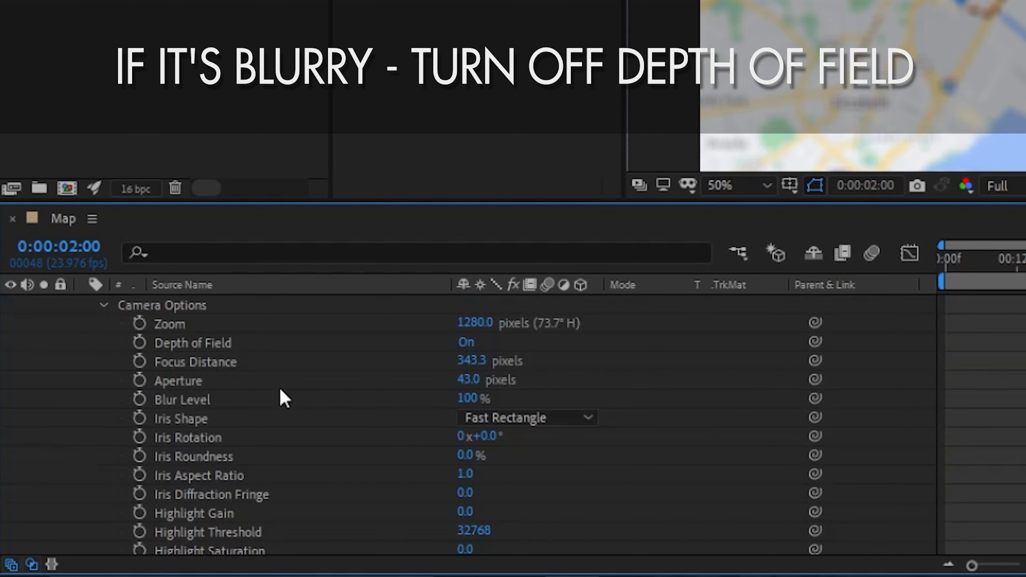
left_click(467, 344)
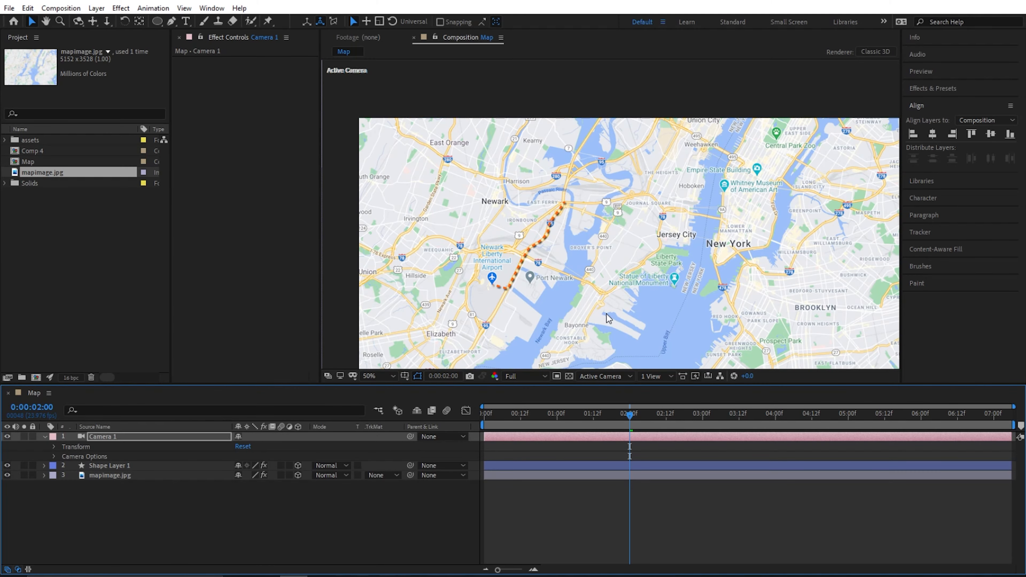
- Reveal the route layer's keyframes and scrub from before the first one to about 3:17 to review the route's timing
left_click(521, 208)
key("Home")
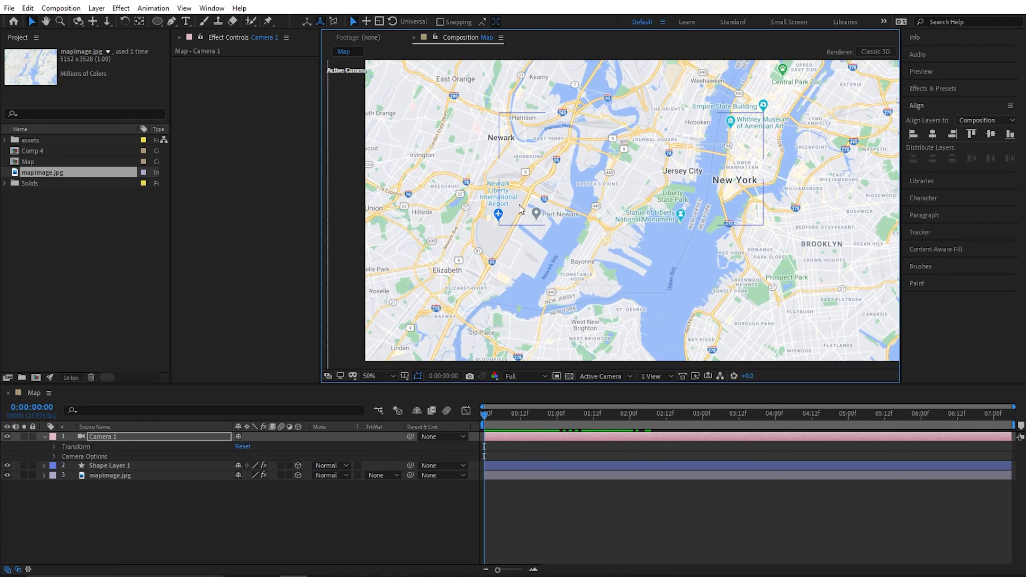
left_click_drag(485, 413, 552, 422)
left_click(556, 466)
key("u")
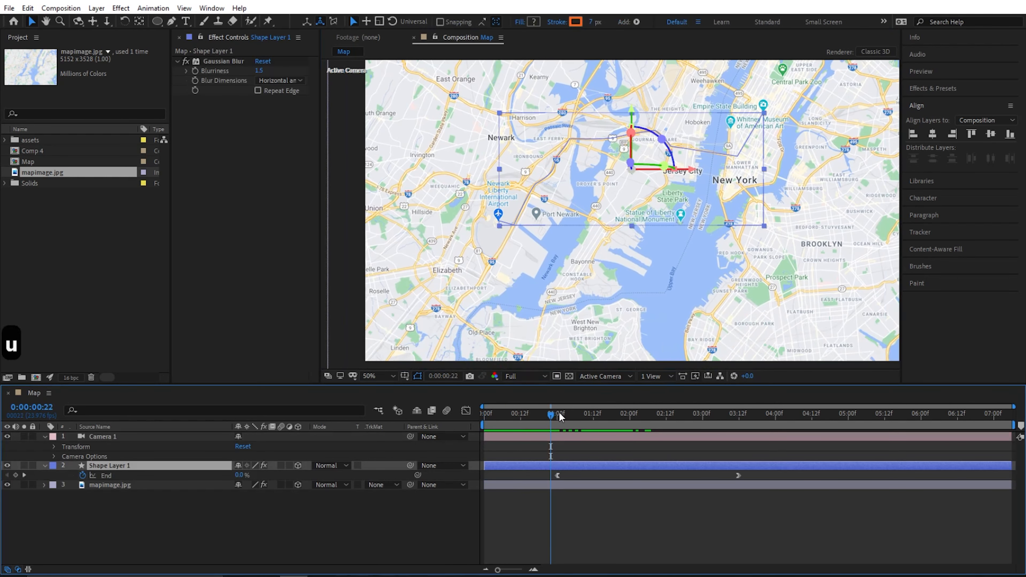
left_click_drag(557, 416, 541, 417)
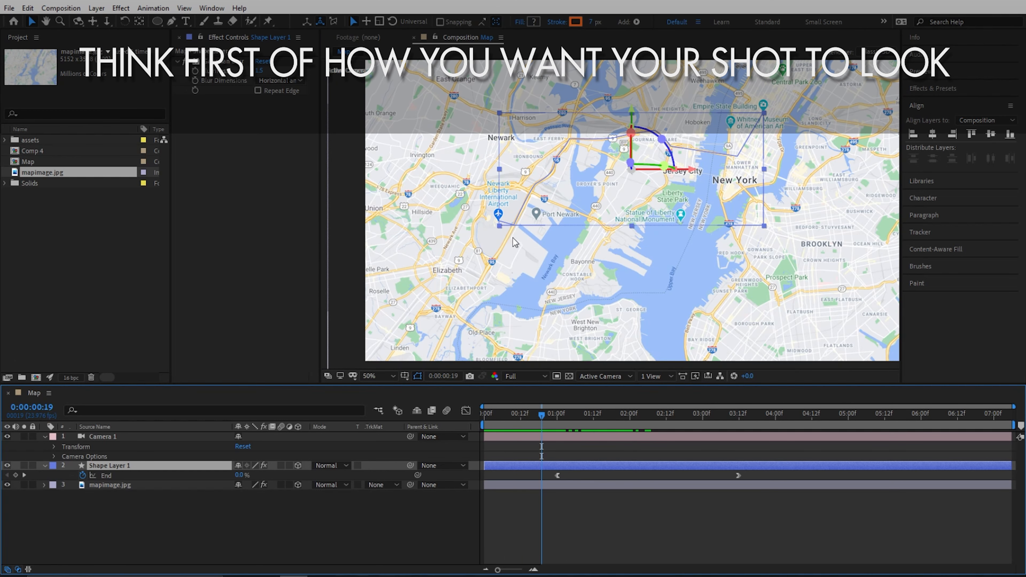
mouse_move(556, 418)
left_mouse_down()
mouse_move(654, 418)
mouse_move(692, 435)
left_mouse_up()
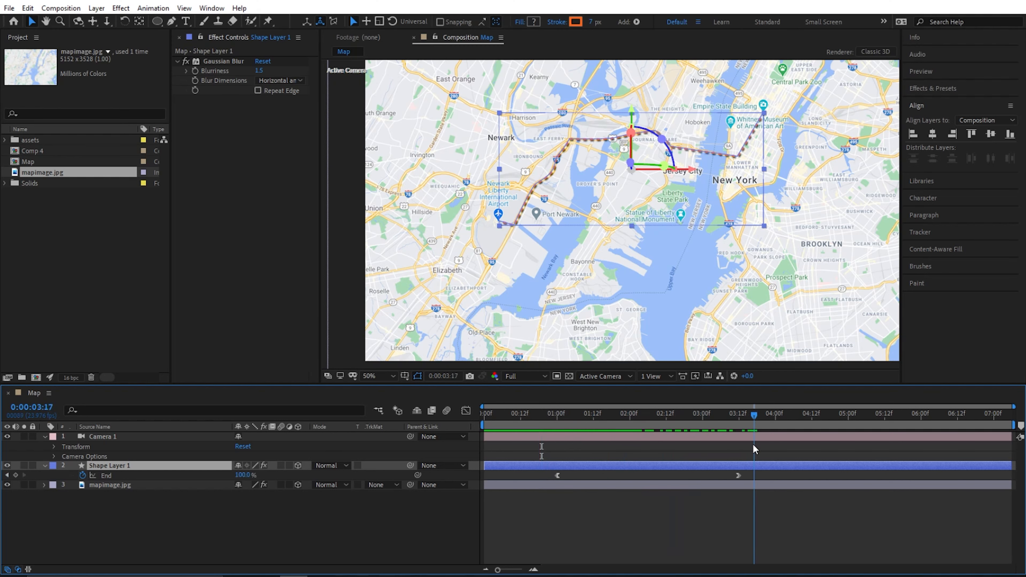
- Show the composition in a two-view horizontal layout, with one view on Active Camera and the other on Custom View 1
left_click(164, 438)
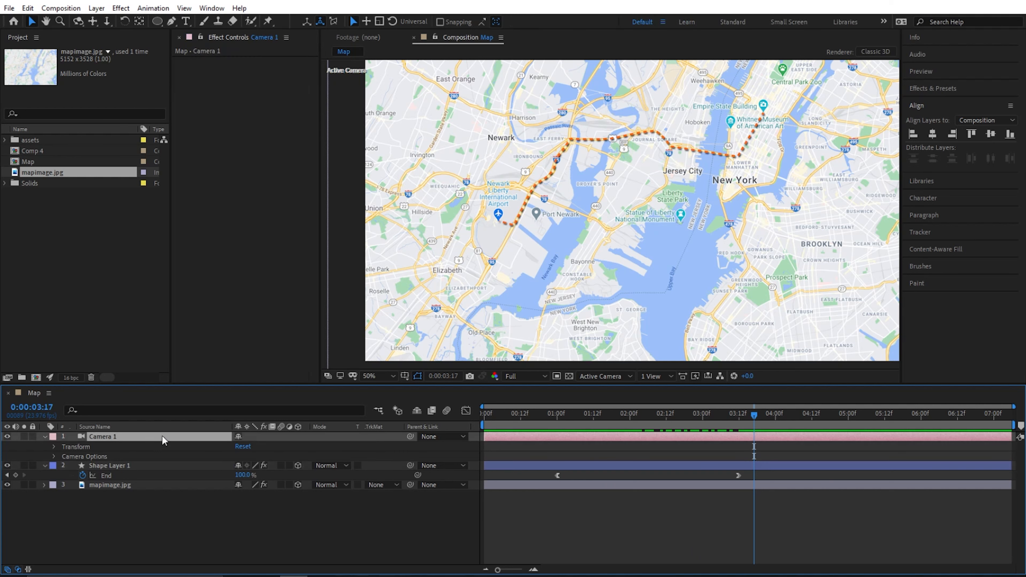
left_click(657, 376)
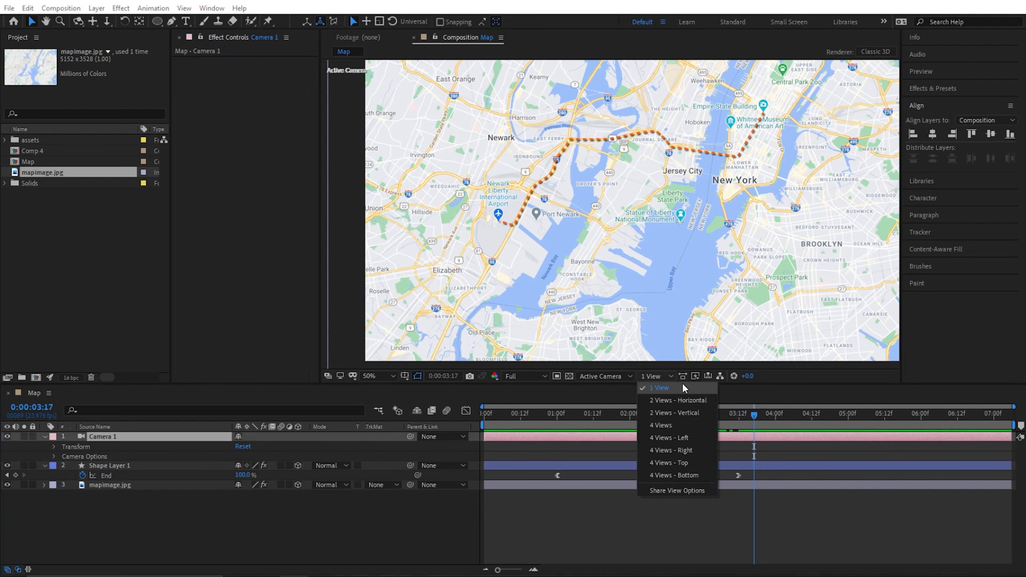
left_click(690, 401)
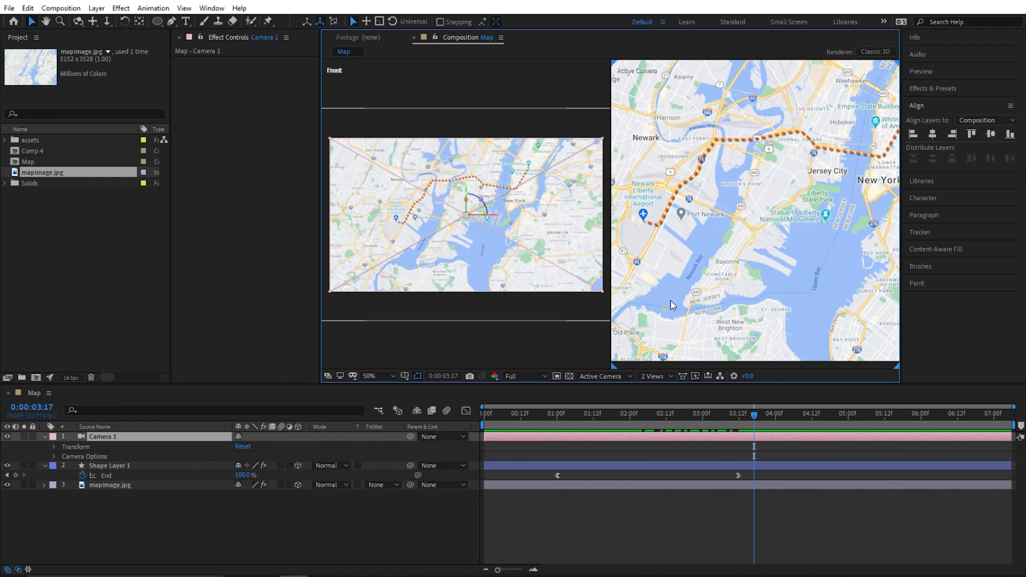
left_click(498, 349)
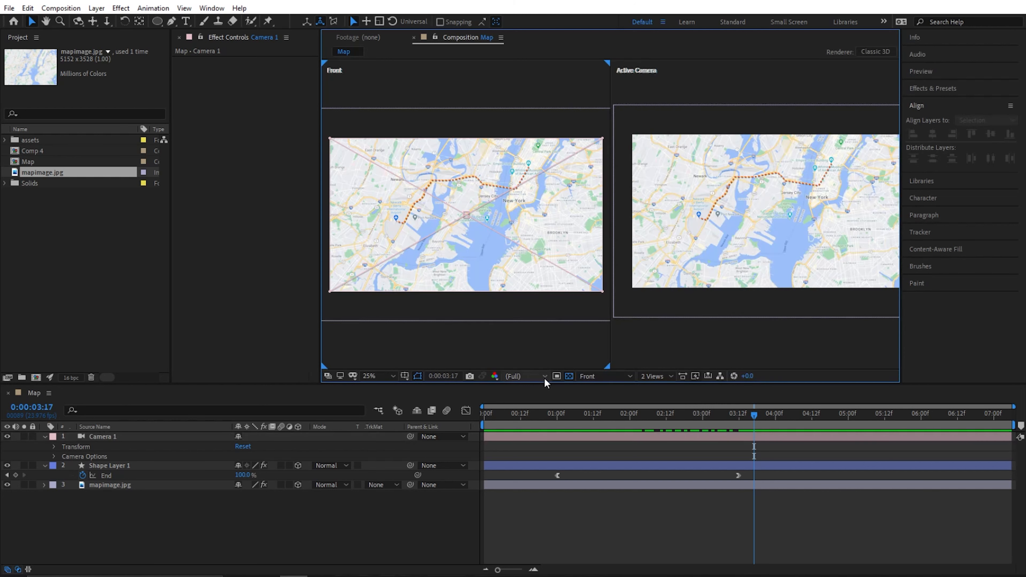
left_click(588, 377)
left_click(618, 386)
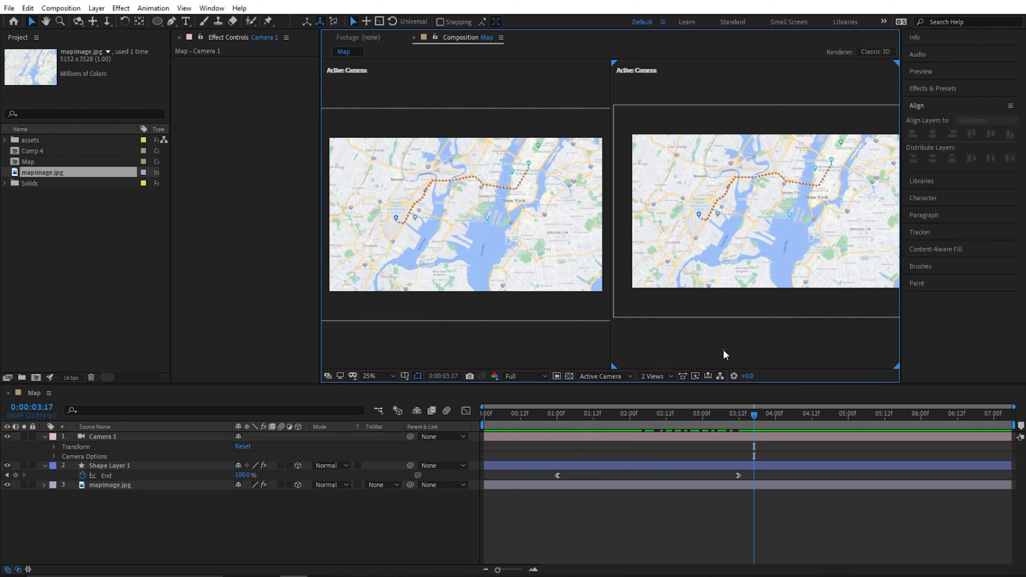
left_click(612, 376)
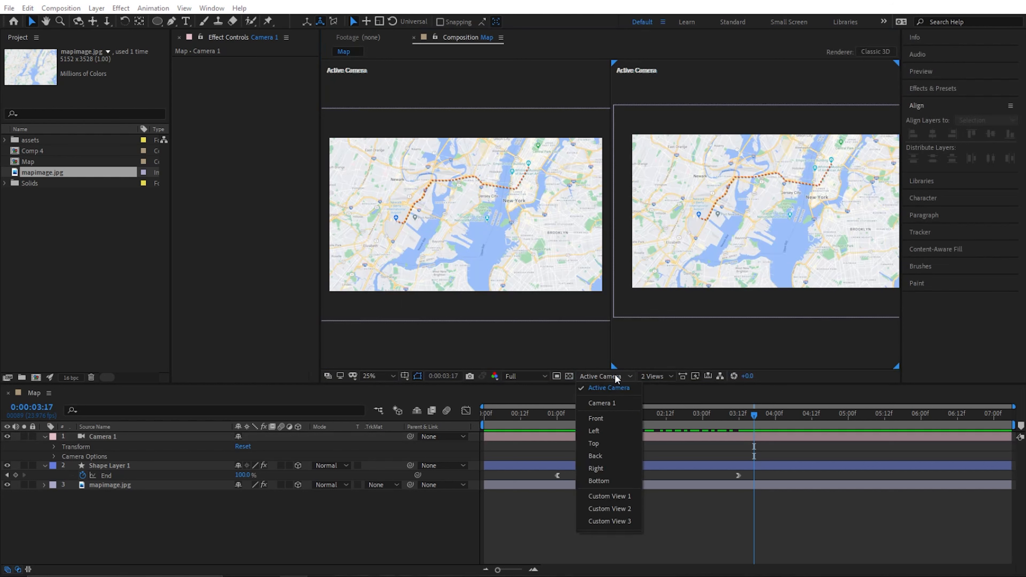
left_click(614, 497)
- Reveal Camera 1's rotation properties and tilt the camera to an X Orientation of 60°
key("ctrl+z")
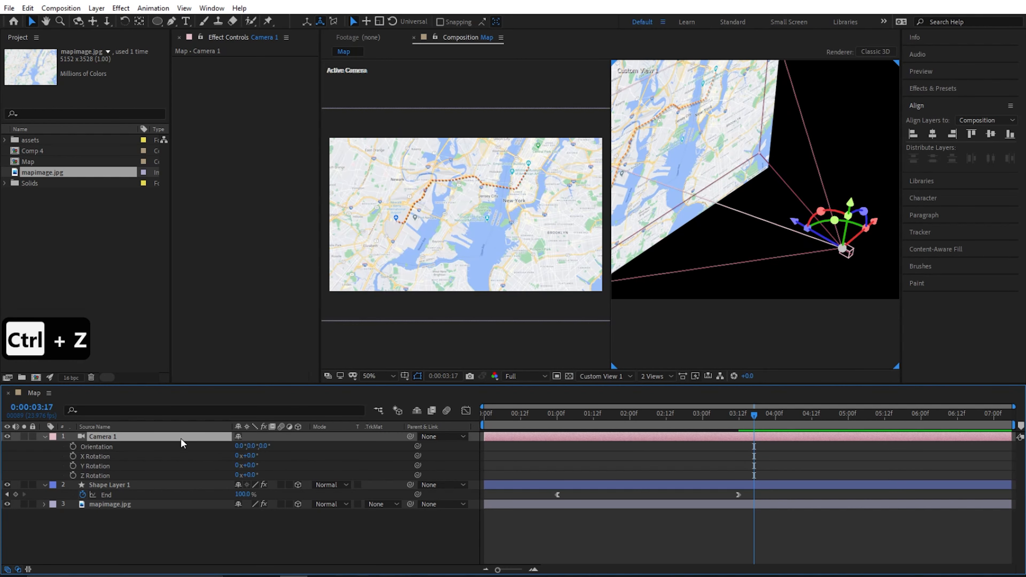
key("r")
key("r")
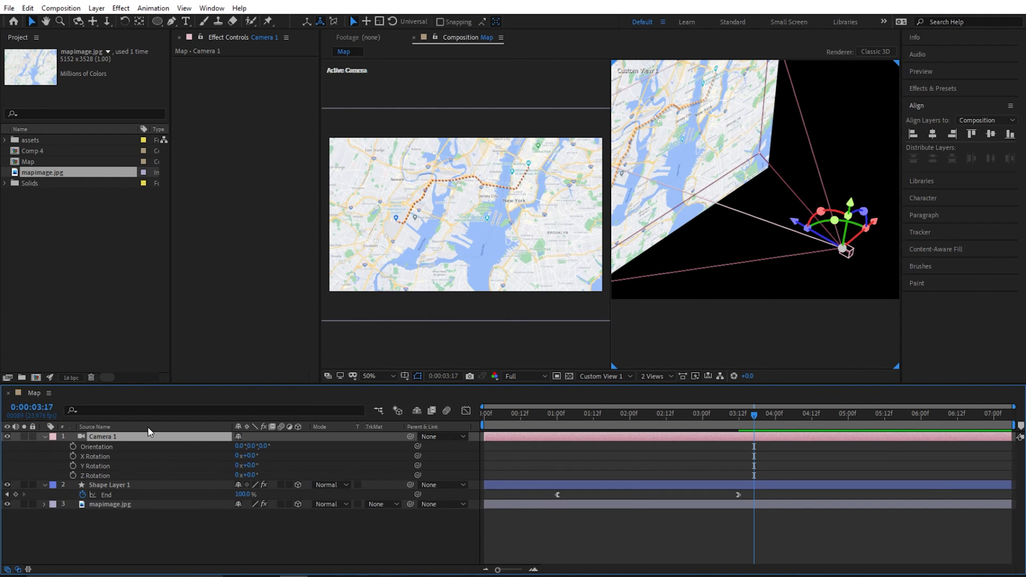
left_click_drag(239, 446, 274, 445)
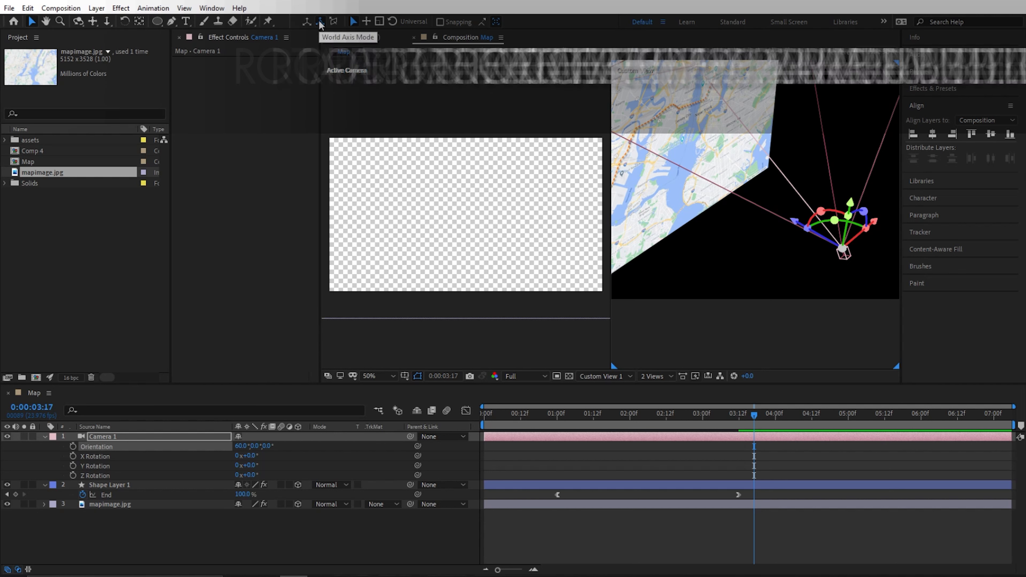
- Compare the local and world axis modes, and move Camera 1 close to the map in world axis mode
left_click(307, 22)
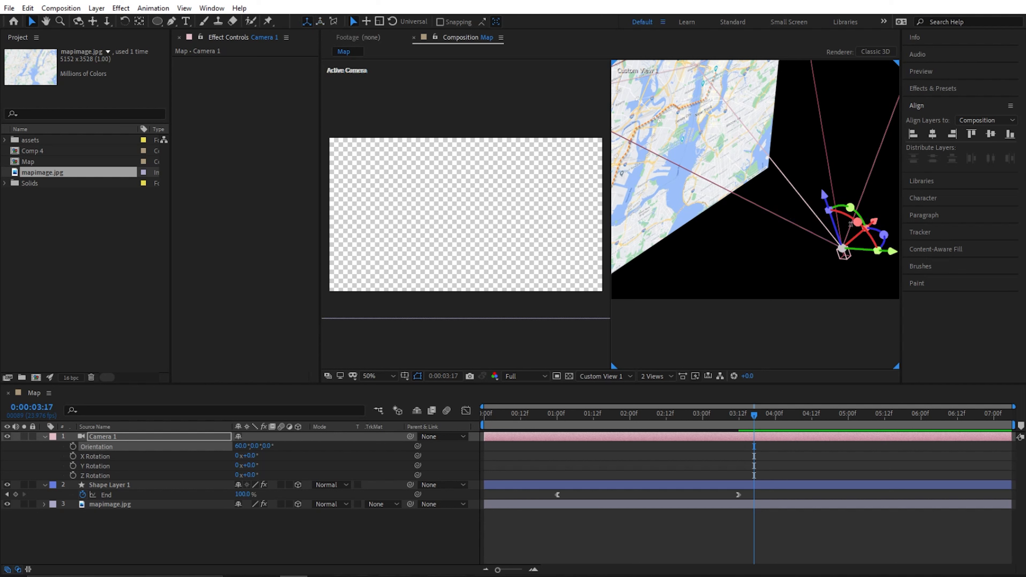
left_click(320, 23)
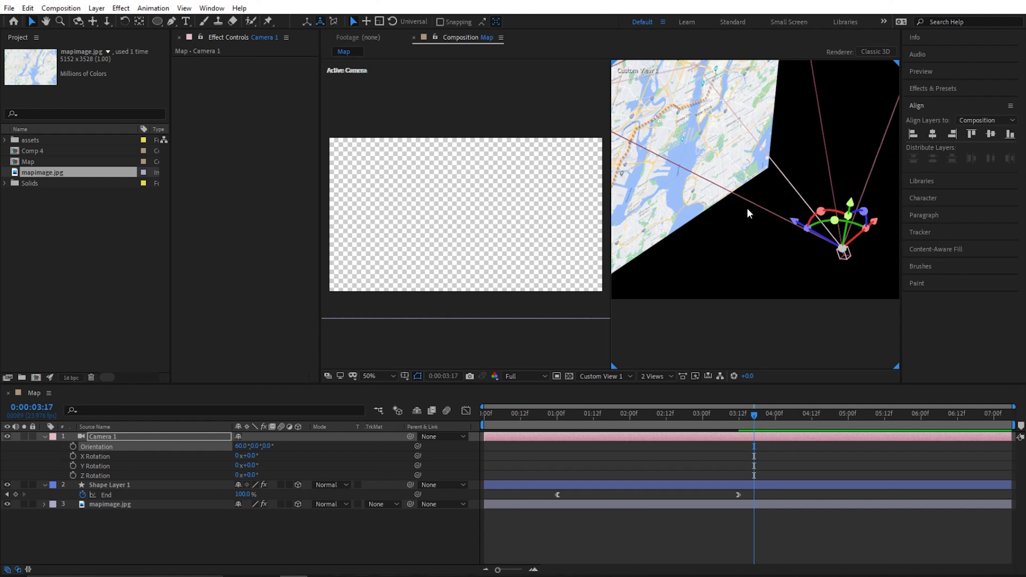
left_click_drag(799, 225, 553, 68)
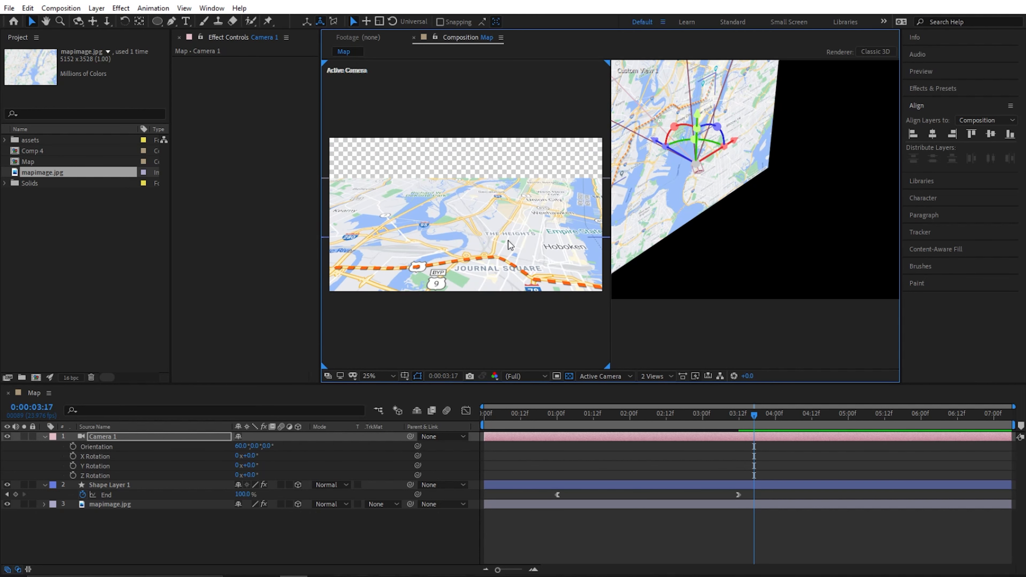
left_click(496, 237)
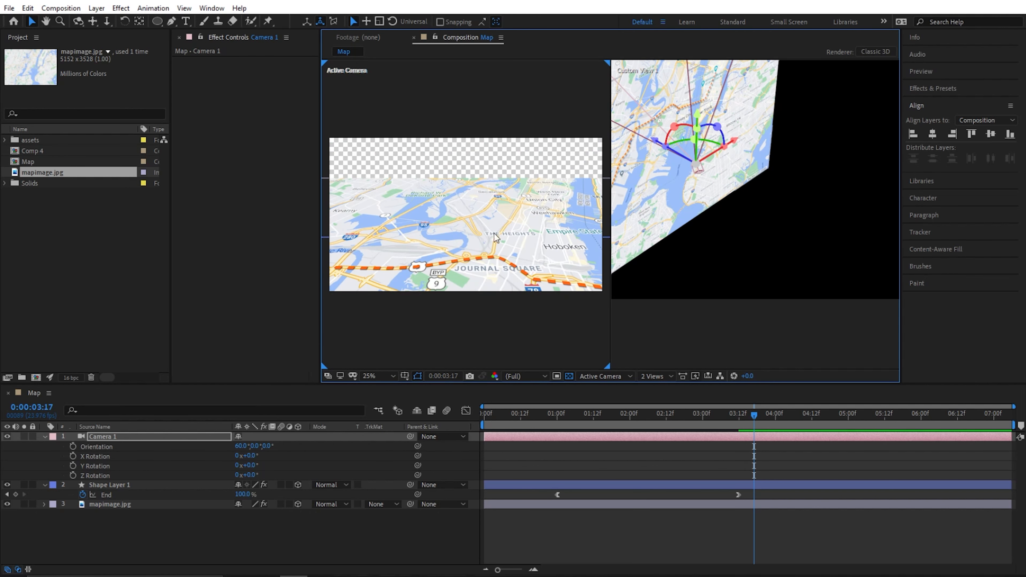
- Try an X Orientation of 45° and 35° on Camera 1
left_click(241, 446)
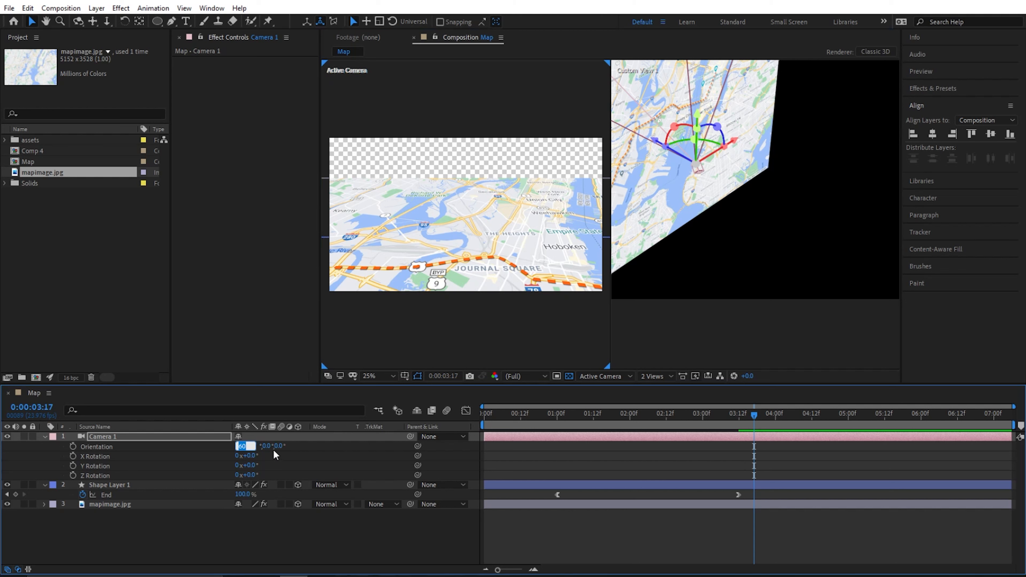
type("45")
key("Return")
left_click(244, 449)
type("35")
key("Return")
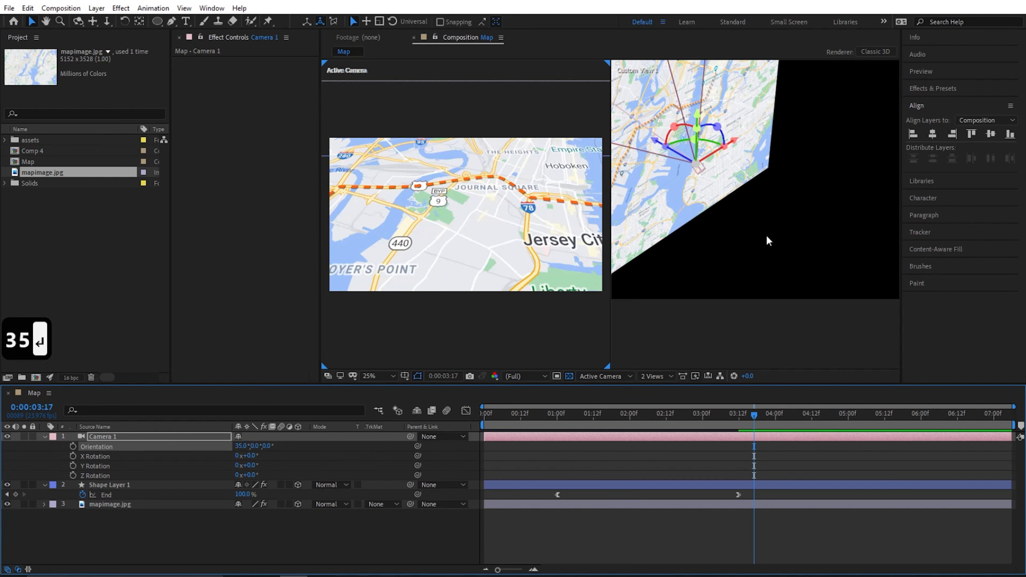
- Frame Camera 1 on Newark Liberty International Airport and set its X Orientation to 25°
left_click_drag(734, 143, 652, 199)
left_click_drag(638, 182, 643, 211)
left_click(240, 446)
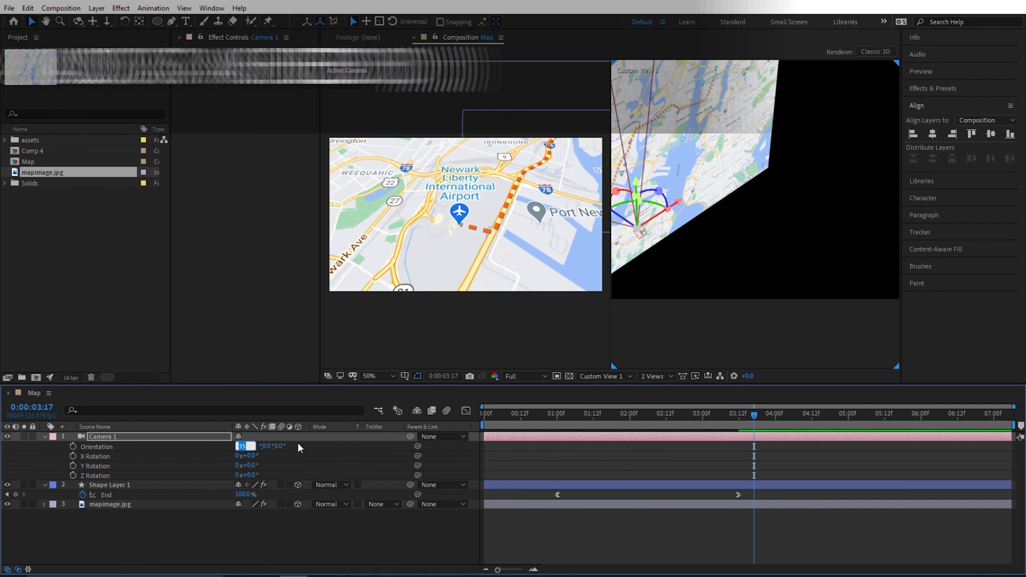
type("25")
key("Return")
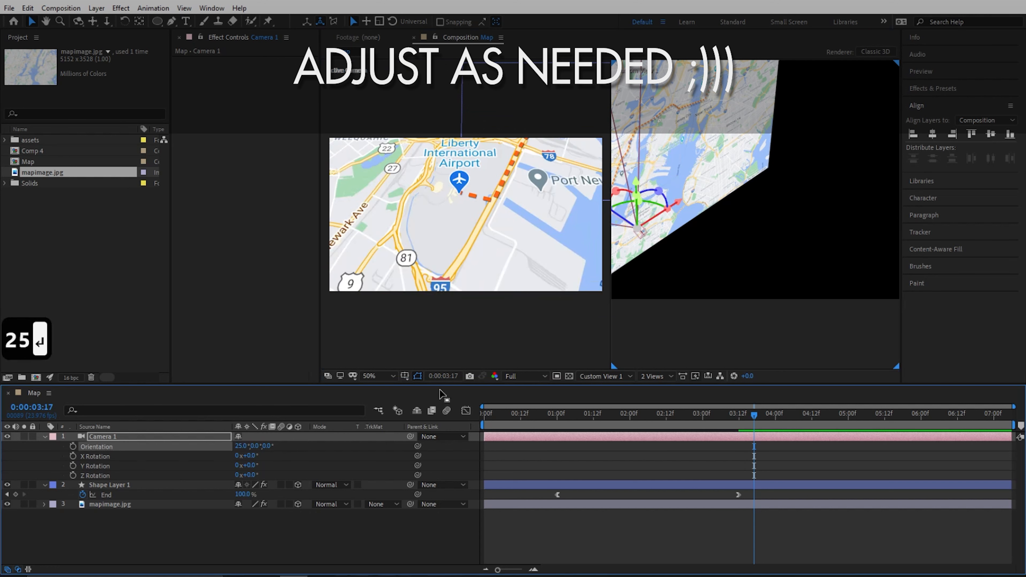
left_click(701, 206)
left_click_drag(703, 204, 752, 206)
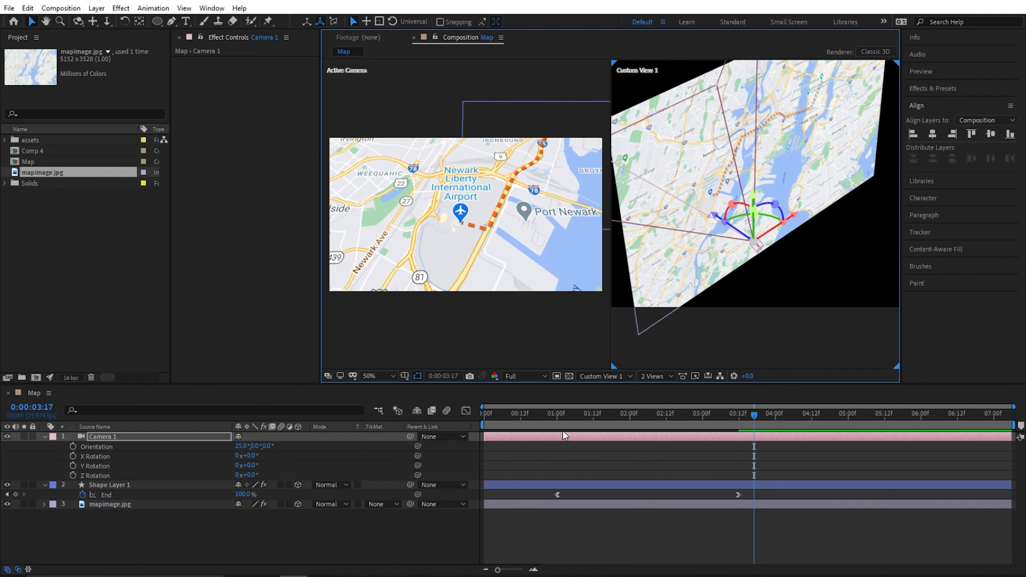
- Keyframe Camera 1's Position, Orientation and X, Y and Z Rotation at 1:00, and pull the camera back to Position Z -574 at 0:01
left_click(558, 420)
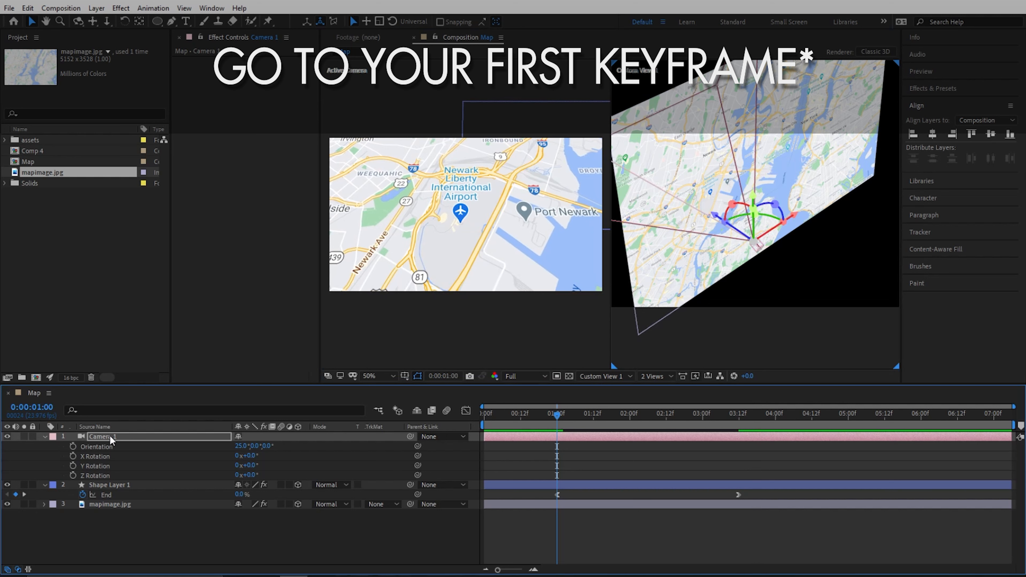
key("shift+p")
left_click_drag(73, 446, 76, 478)
left_click(74, 484)
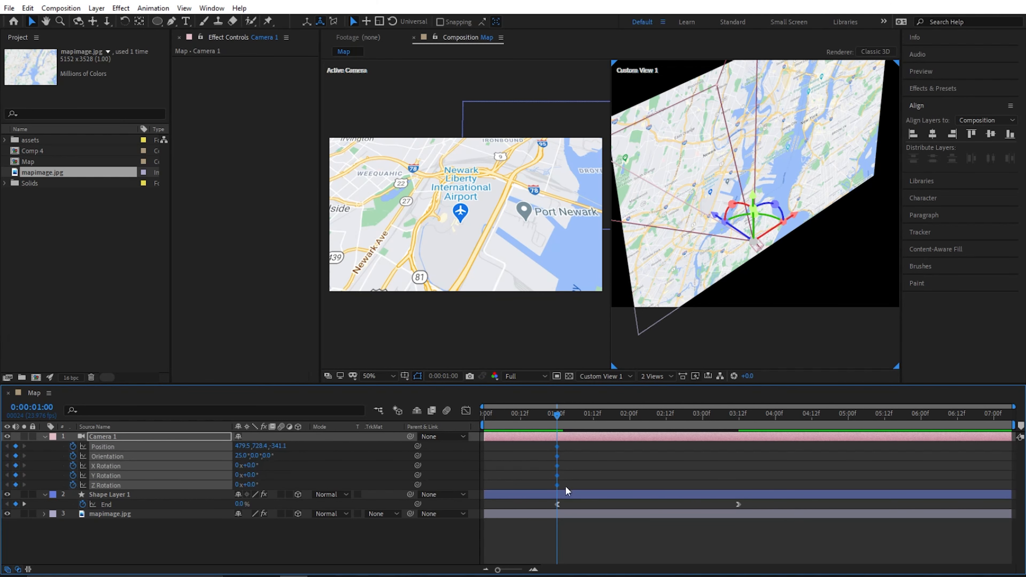
left_click_drag(561, 423, 486, 424)
left_click_drag(753, 227, 779, 246)
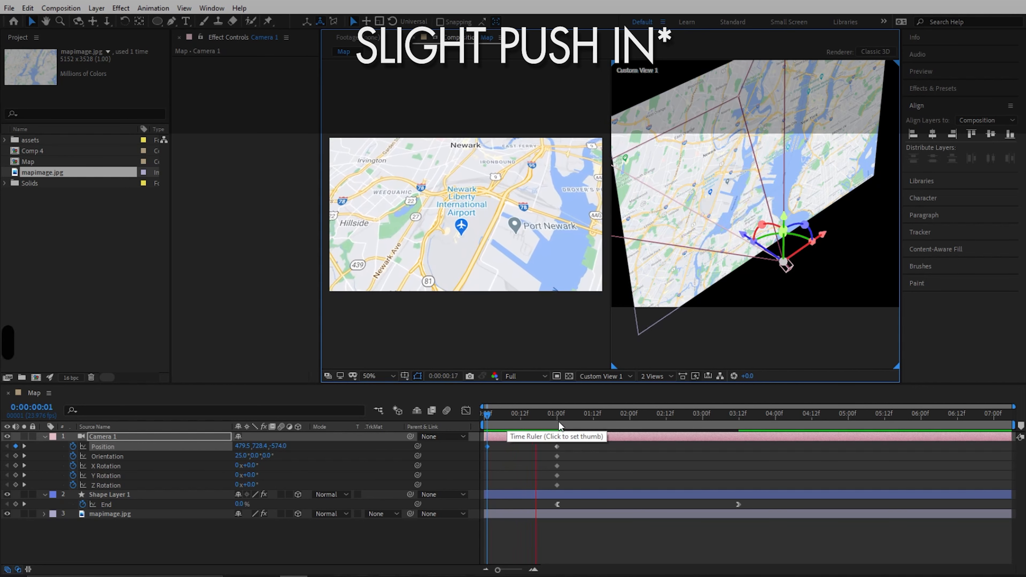
- Keyframe Camera 1 farther along the route at 1:23, at Position 775.7, 462.5, -341.1
left_click_drag(665, 425, 740, 431)
key("ctrl+z")
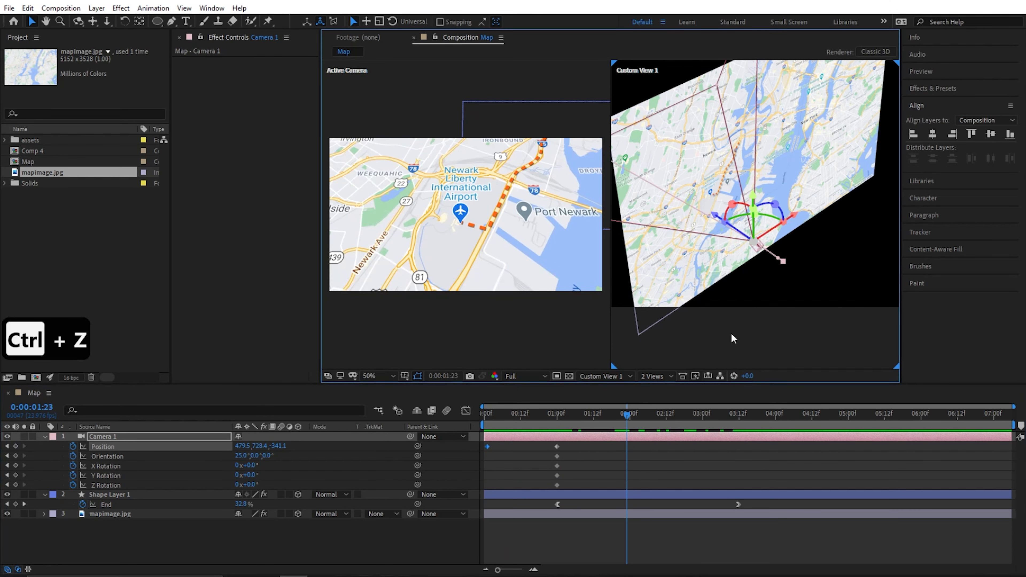
left_click_drag(755, 197, 759, 119)
left_click_drag(790, 179, 886, 173)
- Switch the second view to Front and keyframe Camera 1 farther along the route toward Manhattan at 3:00
left_click_drag(627, 415, 703, 411)
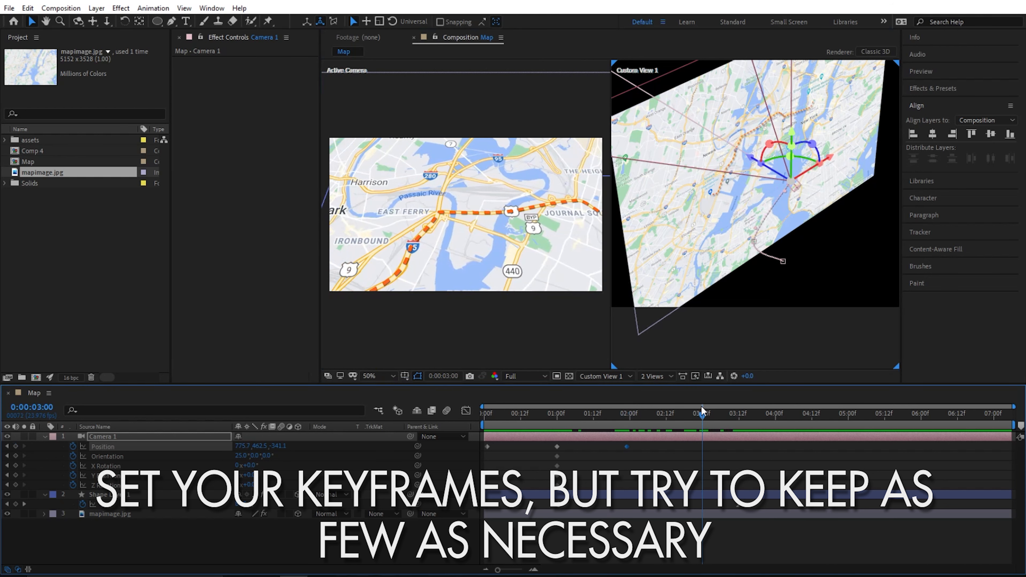
left_click(791, 243)
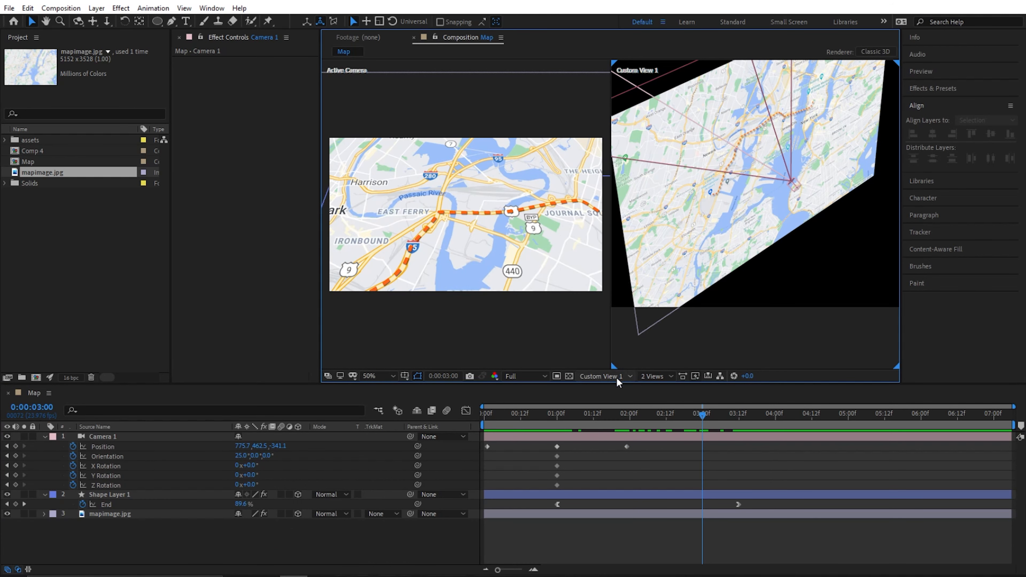
left_click(617, 376)
left_click(596, 418)
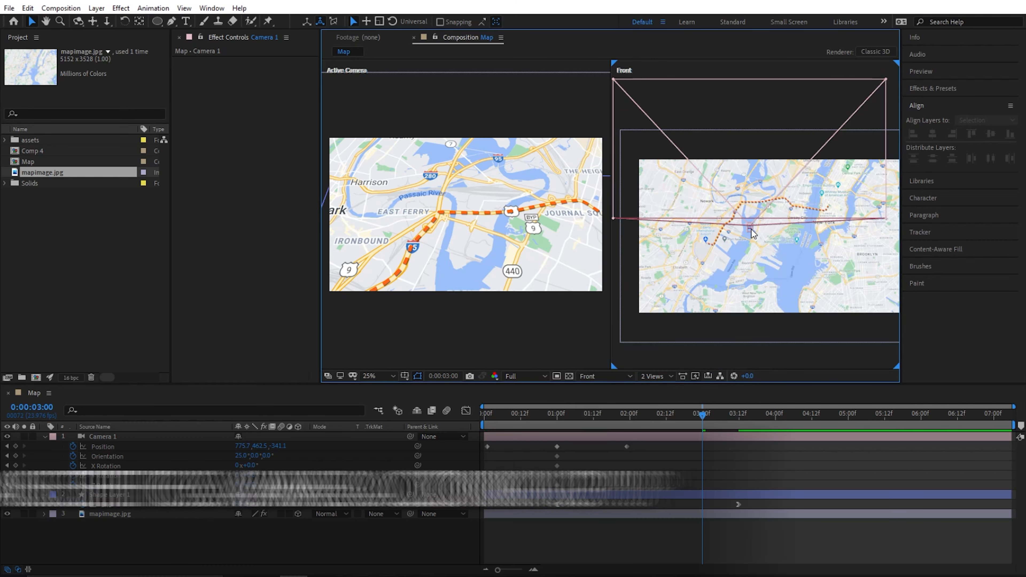
scroll(751, 193, "up", 2)
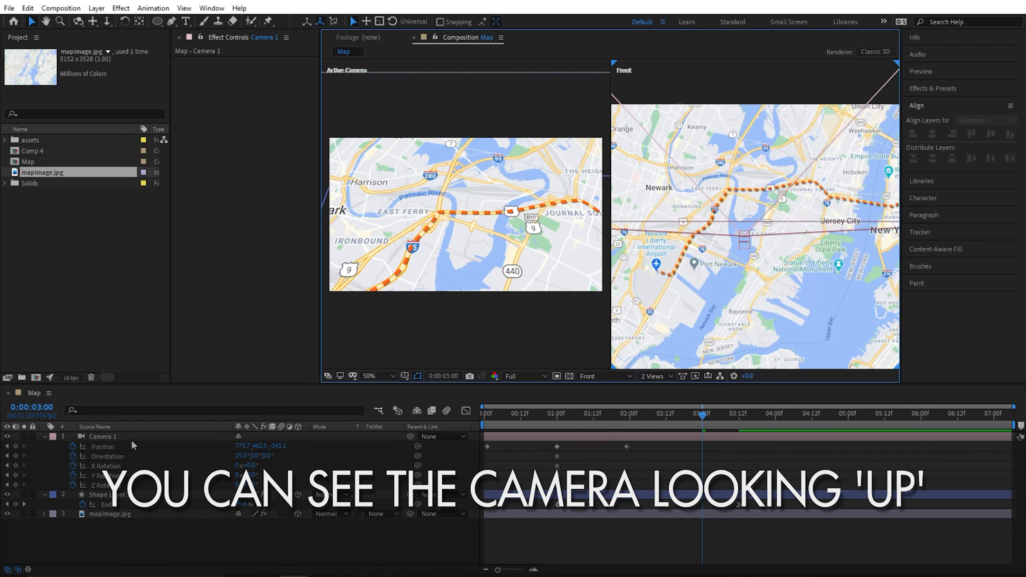
left_click(137, 446)
left_click_drag(715, 273, 890, 283)
- At 3:12, frame Camera 1 on the route's end at Position X 1421.7, Y 332.5, and adjust its distance in Custom View 1
left_click(745, 416)
key("Page_Up")
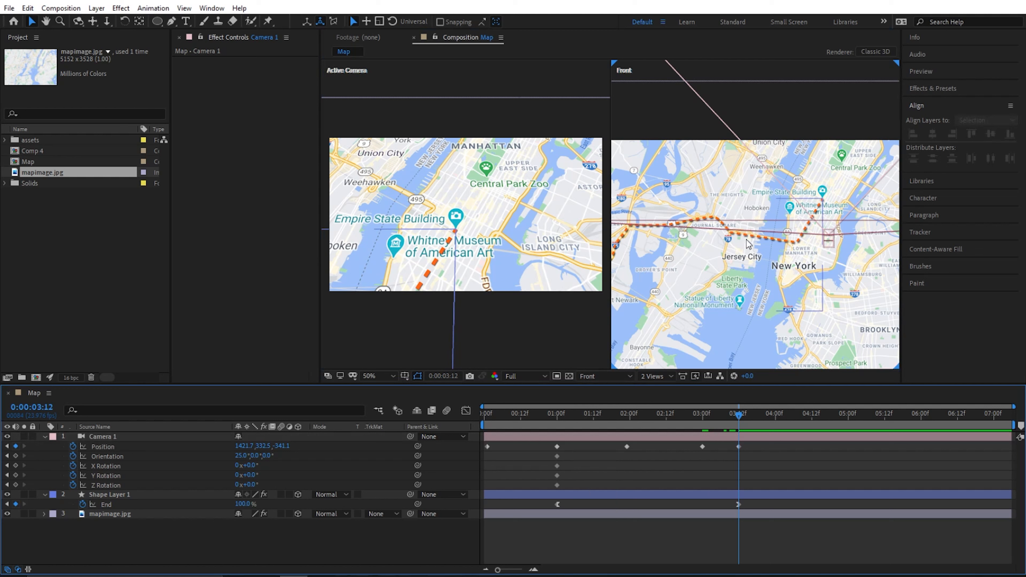
left_click(612, 373)
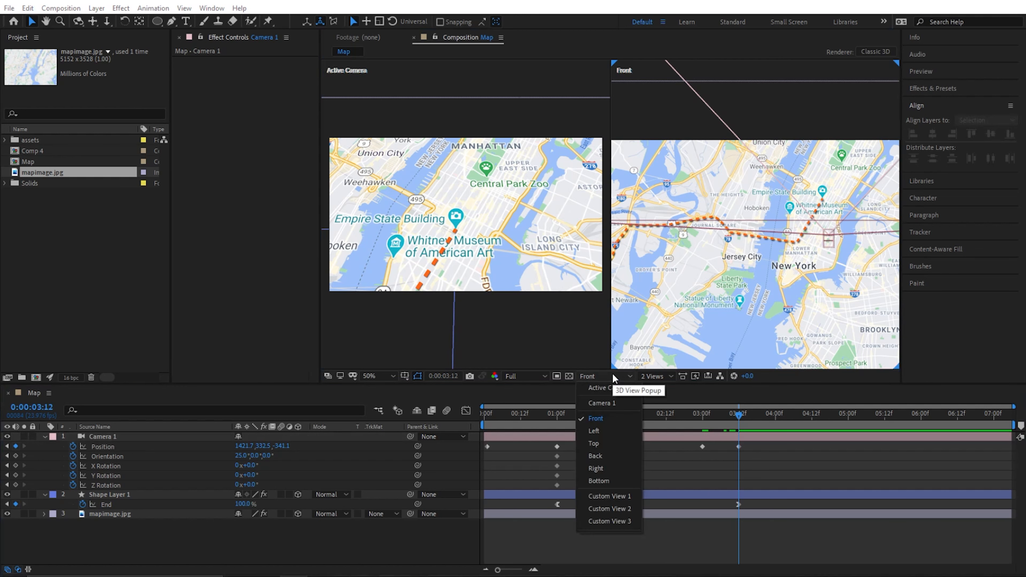
left_click(617, 494)
left_click(162, 438)
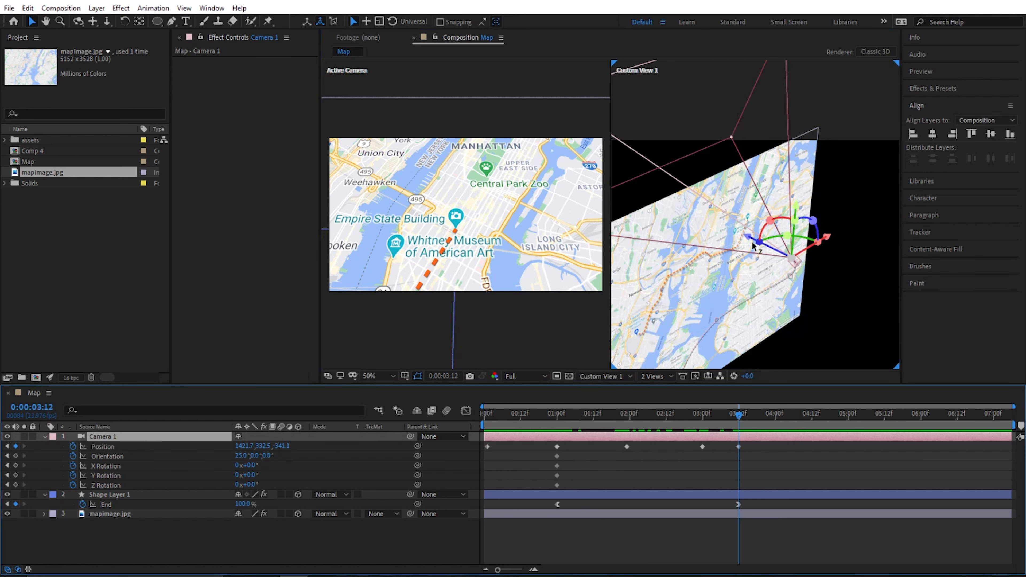
left_click_drag(748, 240, 733, 235)
- Move Camera 1's Position keyframe from 1:00 to about 1:06 and preview the camera move
left_click_drag(739, 488, 580, 491)
left_click_drag(556, 447, 481, 426)
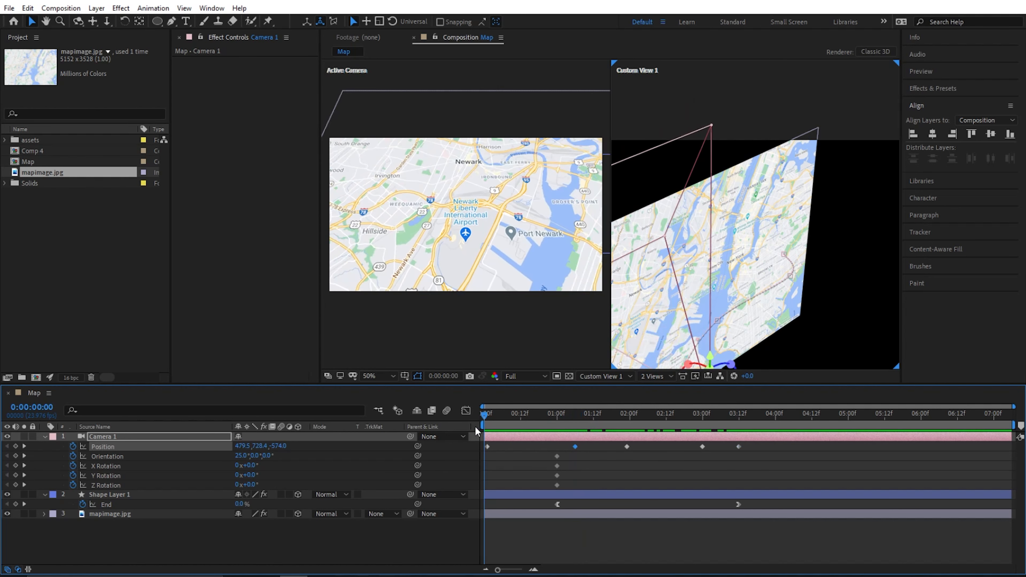
key("space")
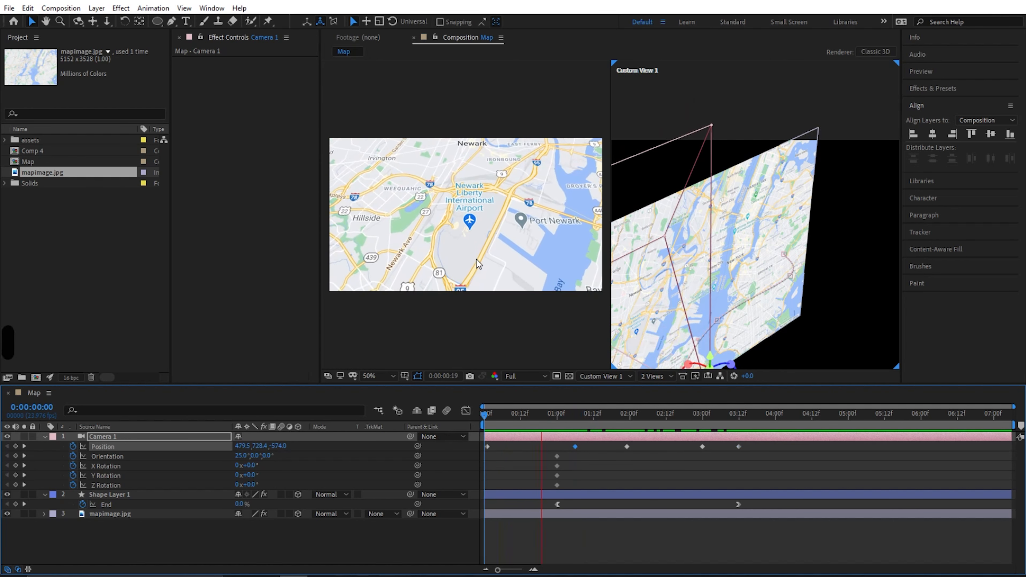
left_click_drag(510, 418, 539, 416)
key("space")
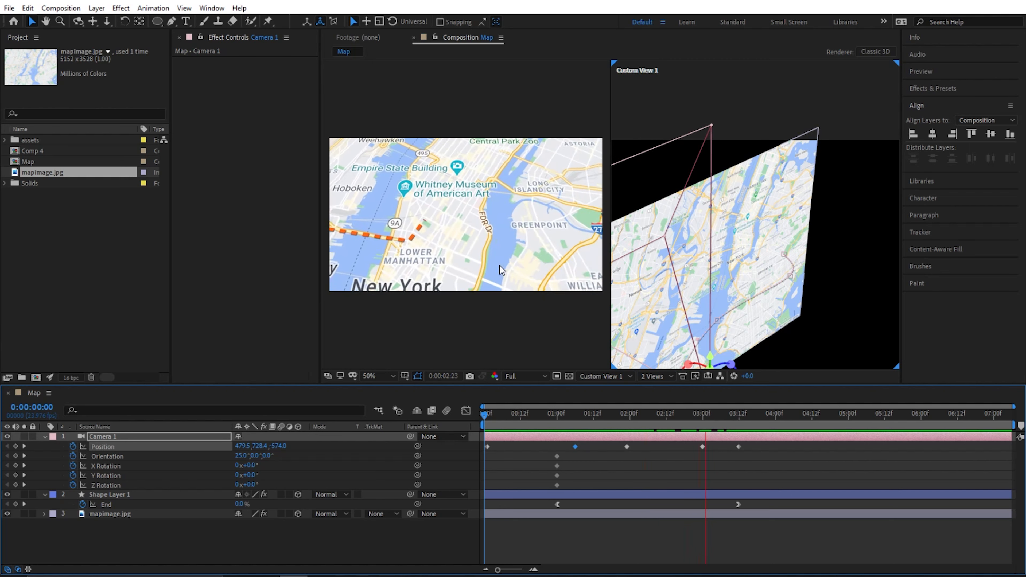
key("space")
left_click_drag(483, 417, 552, 419)
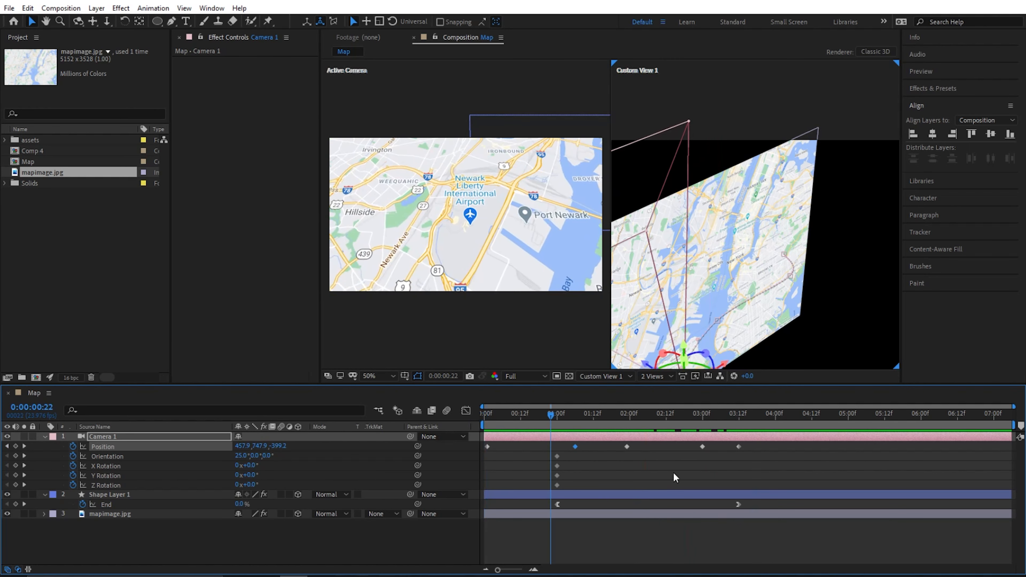
- Slow the route's draw-on by moving its last End keyframe to 5:00, and scrub through the retimed animation
left_click(116, 495)
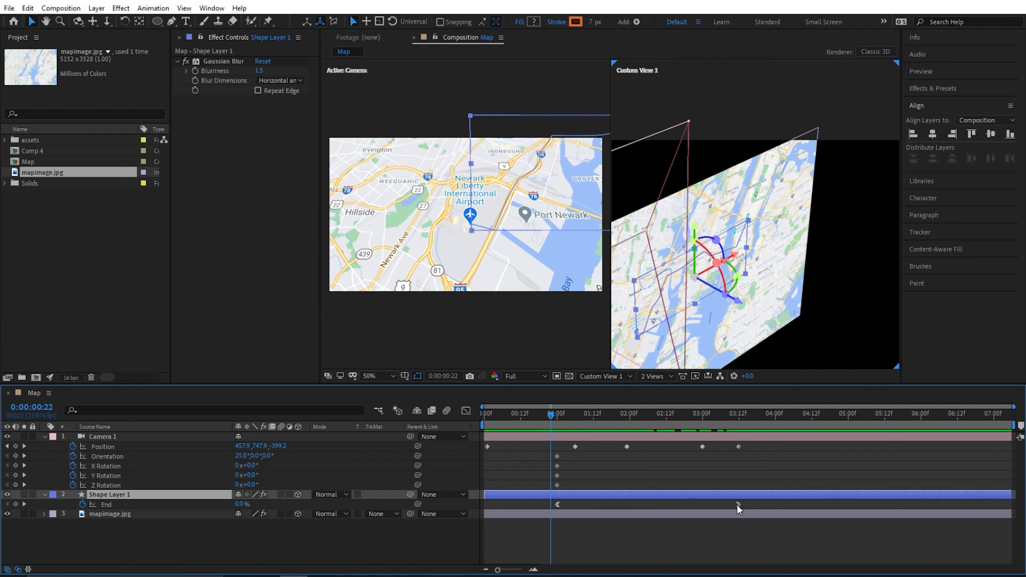
left_click_drag(737, 505, 847, 511)
left_click_drag(562, 413, 761, 434)
key("Home")
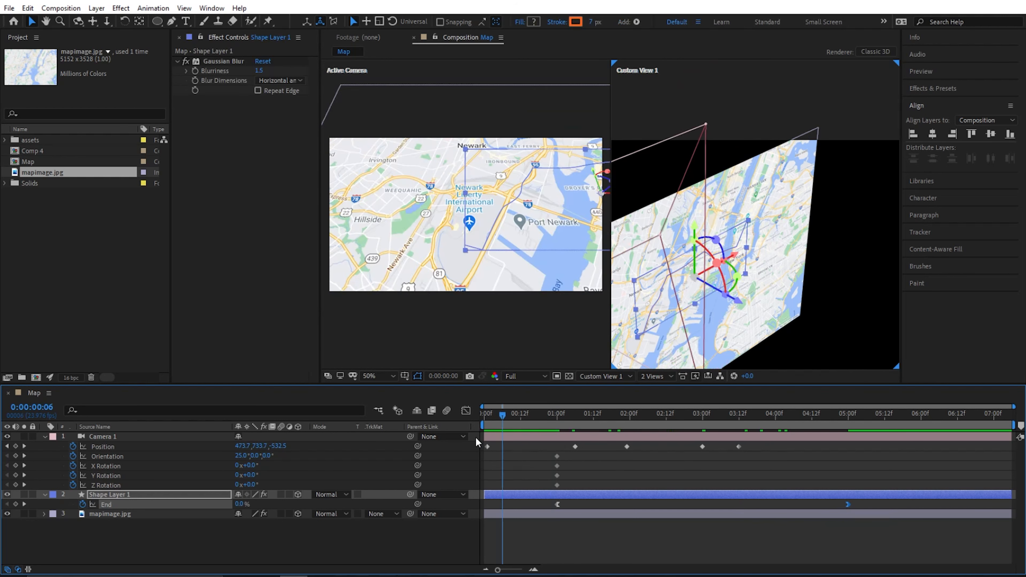
- Stretch all of Camera 1's Position keyframes proportionally so the last one lands near 5:00, and preview the slower move
left_click_drag(812, 451, 469, 439)
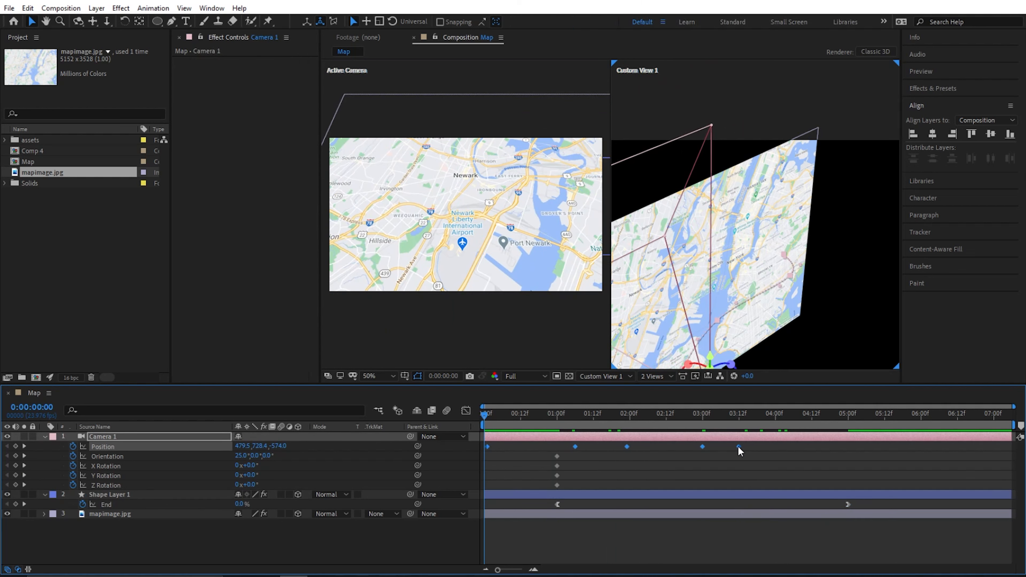
left_click_drag(738, 446, 751, 445)
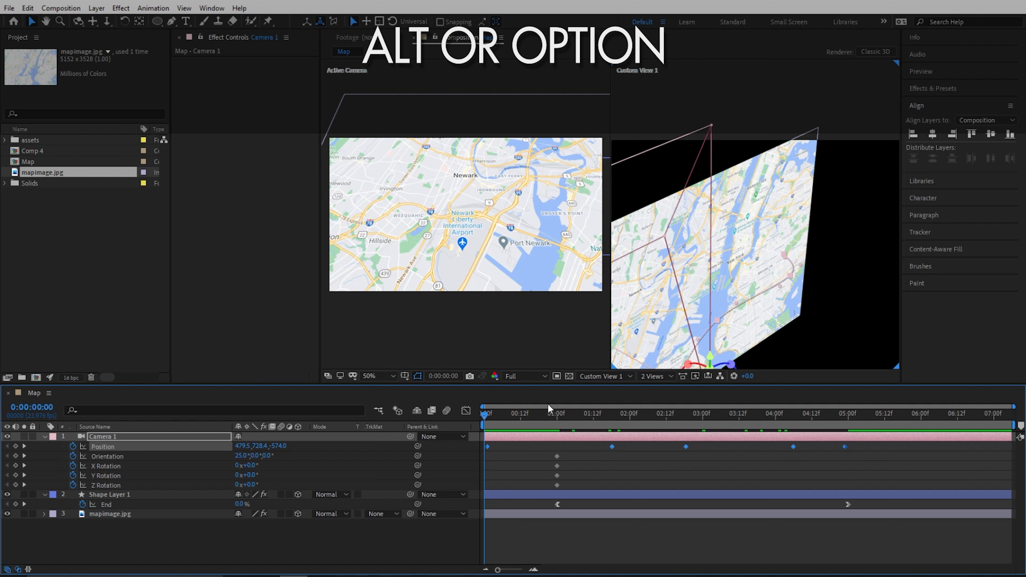
key("space")
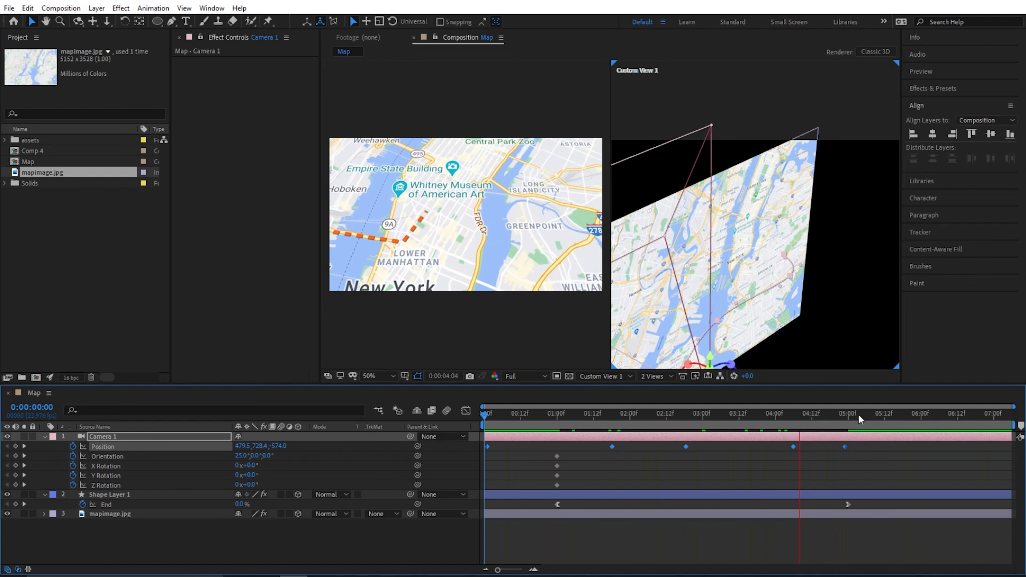
left_click_drag(849, 414, 486, 422)
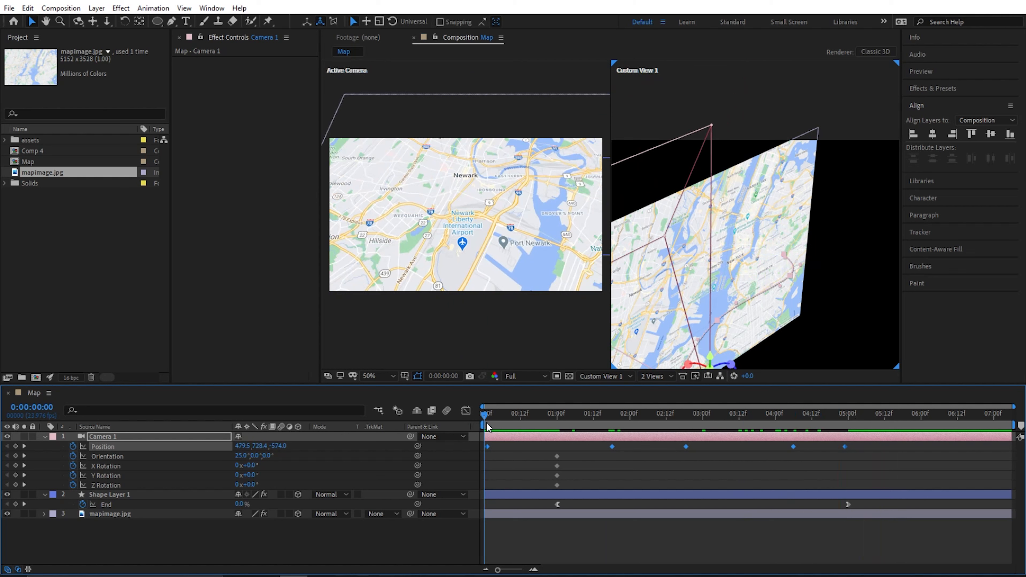
- Apply Easy Ease Out to Camera 1's first Position keyframe and Easy Ease In to its last one
left_click(488, 446)
key("ctrl+shift+F9")
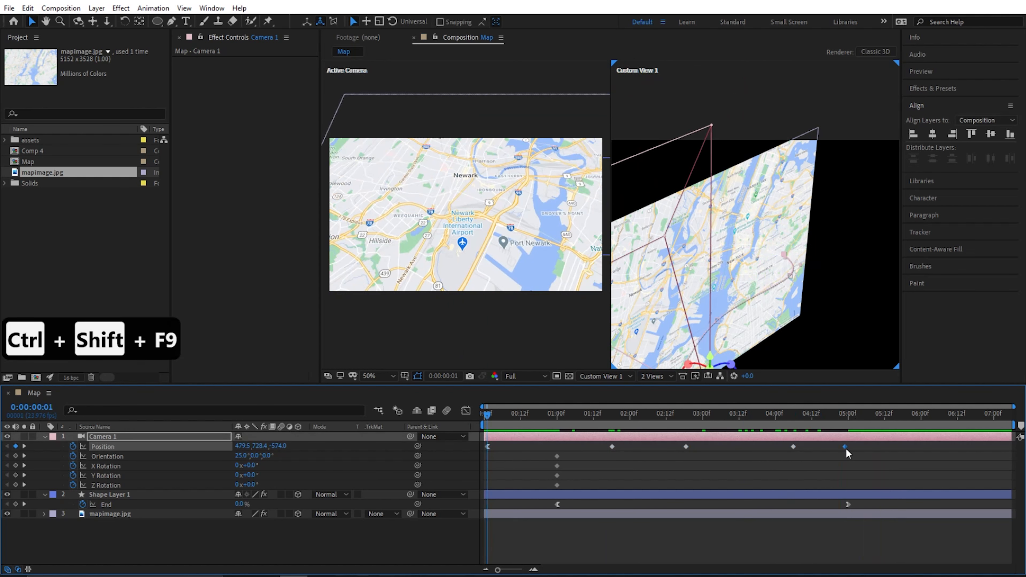
key("shift+F9")
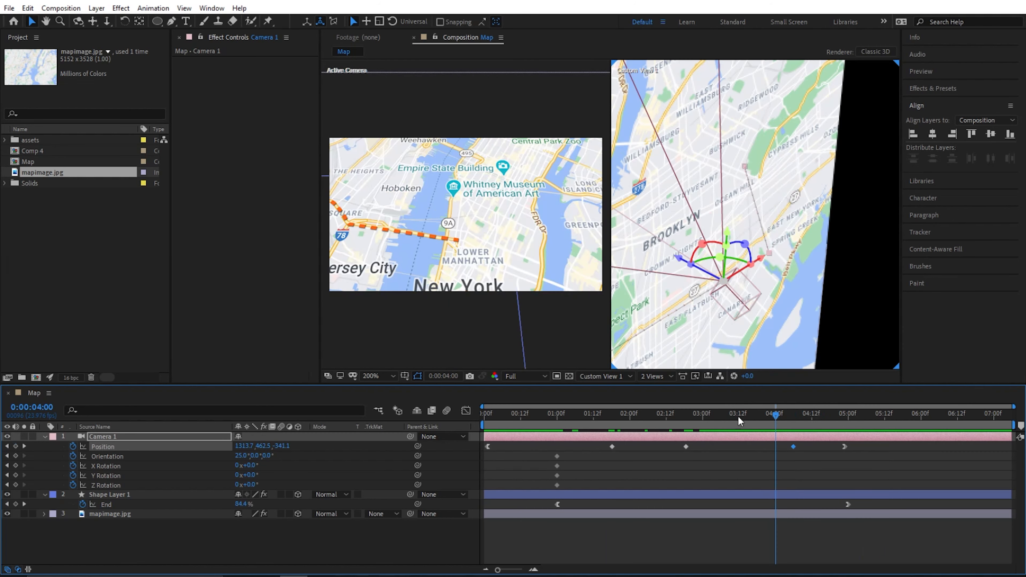
- Review the camera move around 3:10 to 4:00 and delete Camera 1's Position keyframe near 4:06
mouse_move(738, 416)
left_mouse_down()
mouse_move(695, 422)
mouse_move(732, 420)
left_mouse_up()
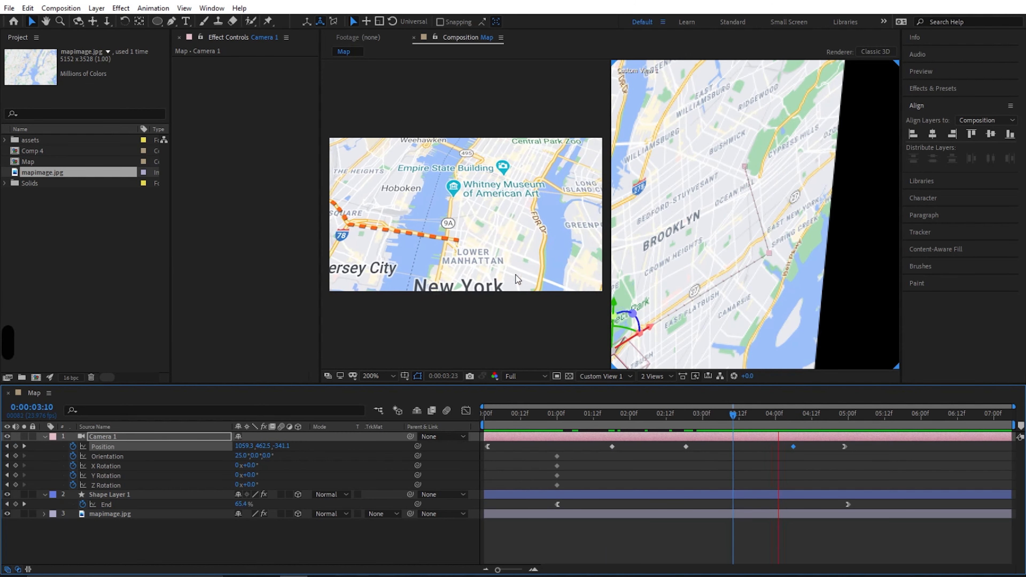
mouse_move(777, 415)
left_mouse_down()
mouse_move(815, 420)
mouse_move(785, 425)
left_mouse_up()
left_click_drag(816, 467, 783, 452)
key("Delete")
left_click_drag(788, 416, 724, 419)
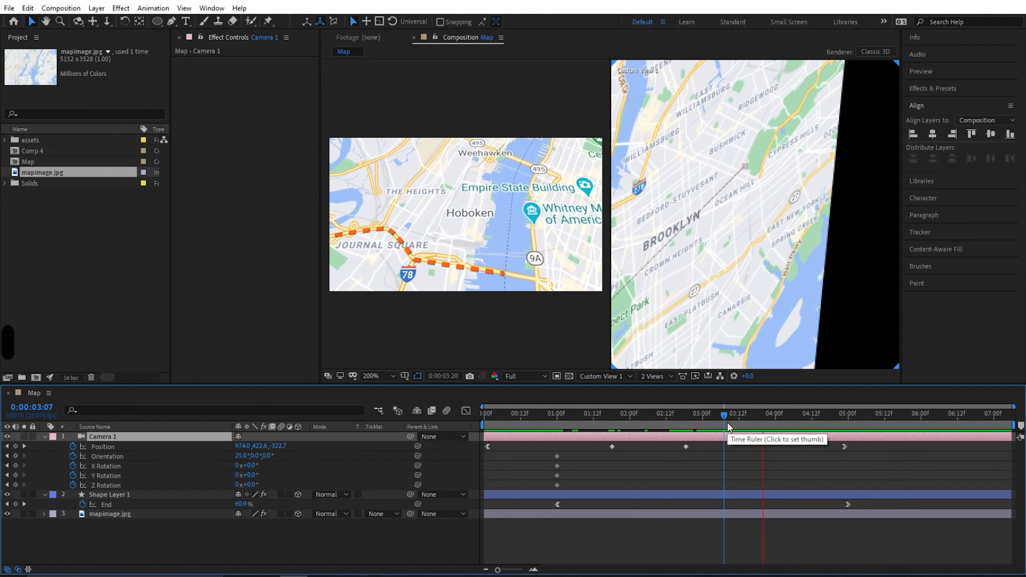
- At about 4:05, reposition Camera 1 in Custom View 1 with an eased Position keyframe, and preview the move from the start
left_click_drag(799, 418, 789, 414)
left_click_drag(701, 169, 713, 244)
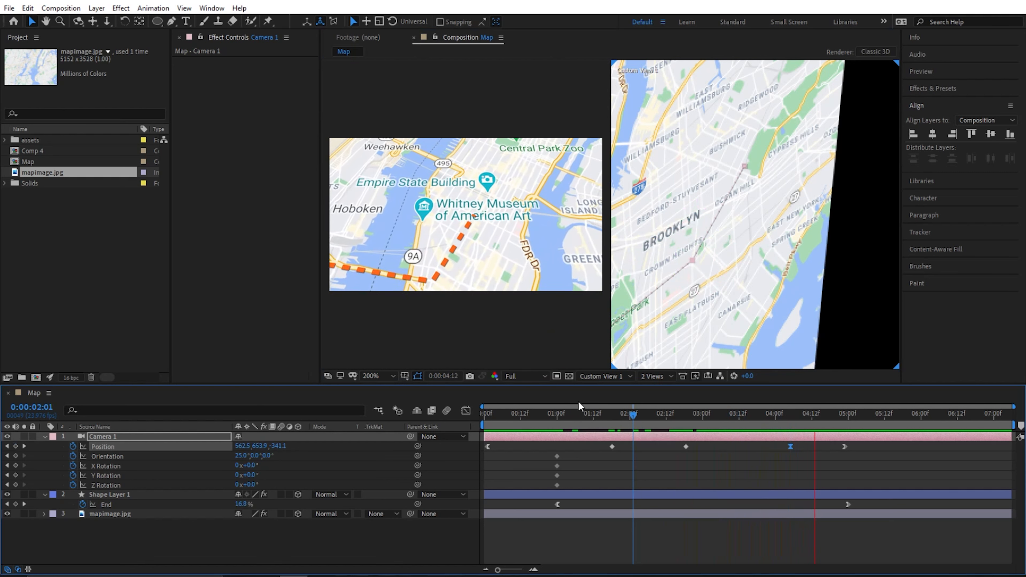
left_click_drag(638, 400, 477, 424)
key("space")
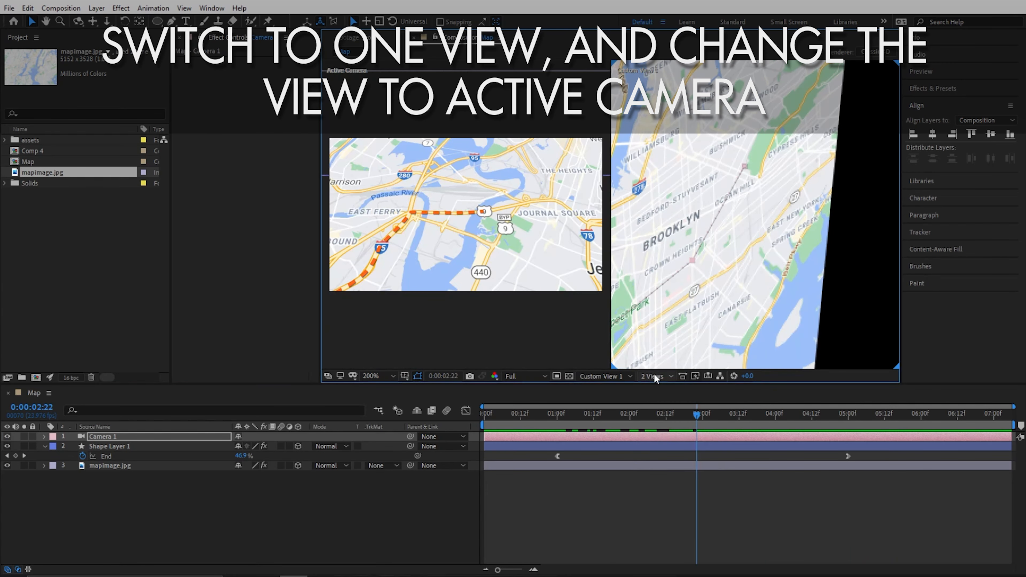
- Switch the composition to a single Active Camera view and go to 1:16
left_click(654, 375)
left_click(660, 388)
left_click(599, 375)
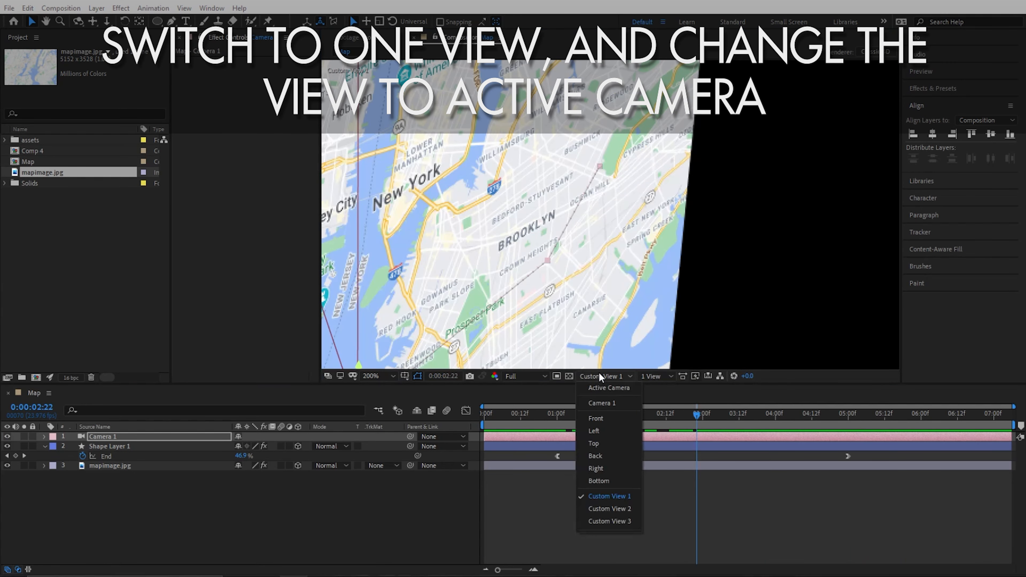
left_click(609, 388)
mouse_move(606, 419)
left_mouse_down()
mouse_move(590, 420)
mouse_move(605, 420)
left_mouse_up()
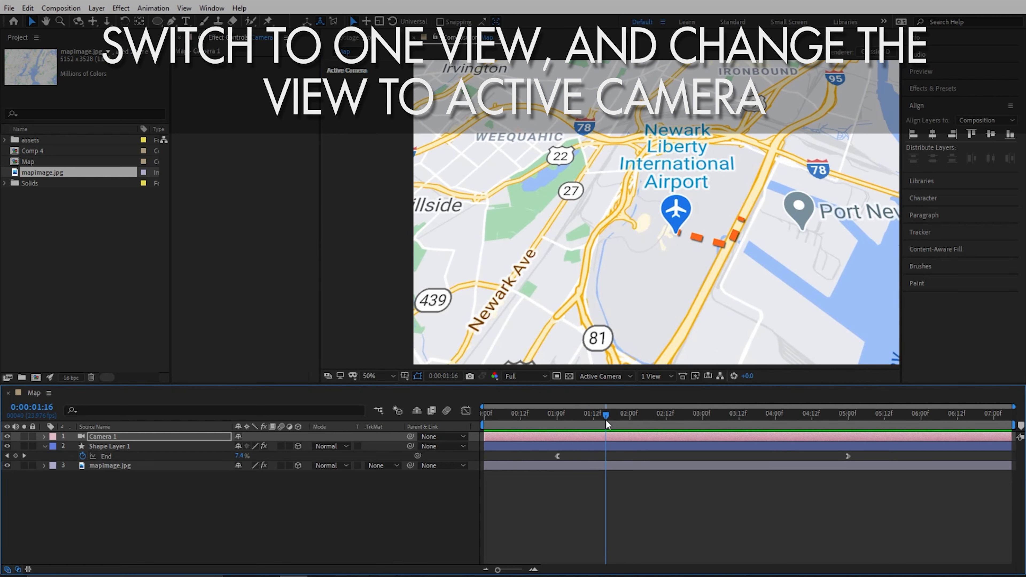
- Turn on Depth of Field in Camera 1's Camera Options and raise its Aperture to 239 pixels
left_click(44, 437)
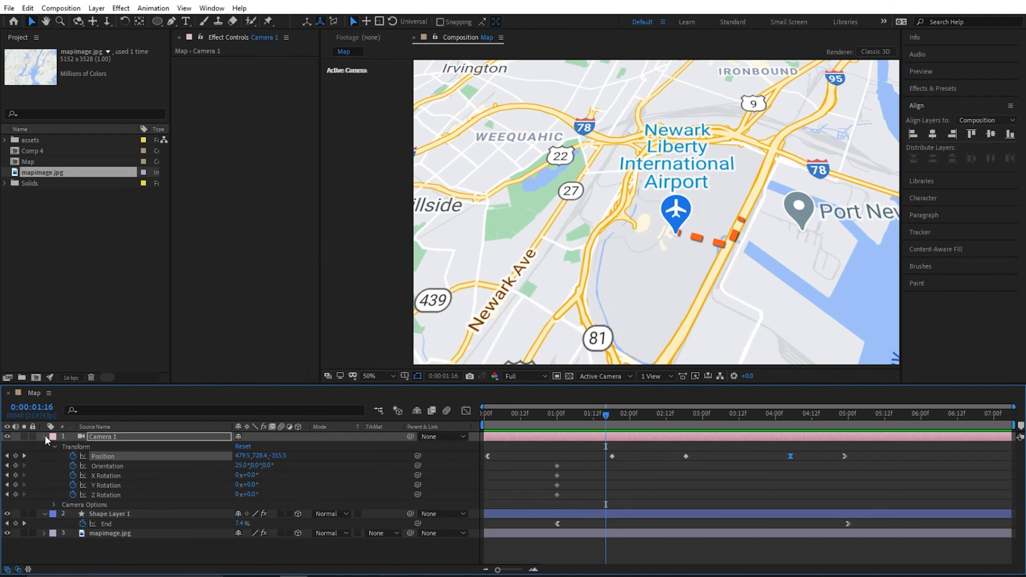
left_click(54, 446)
left_click(54, 456)
scroll(166, 462, "down", 1)
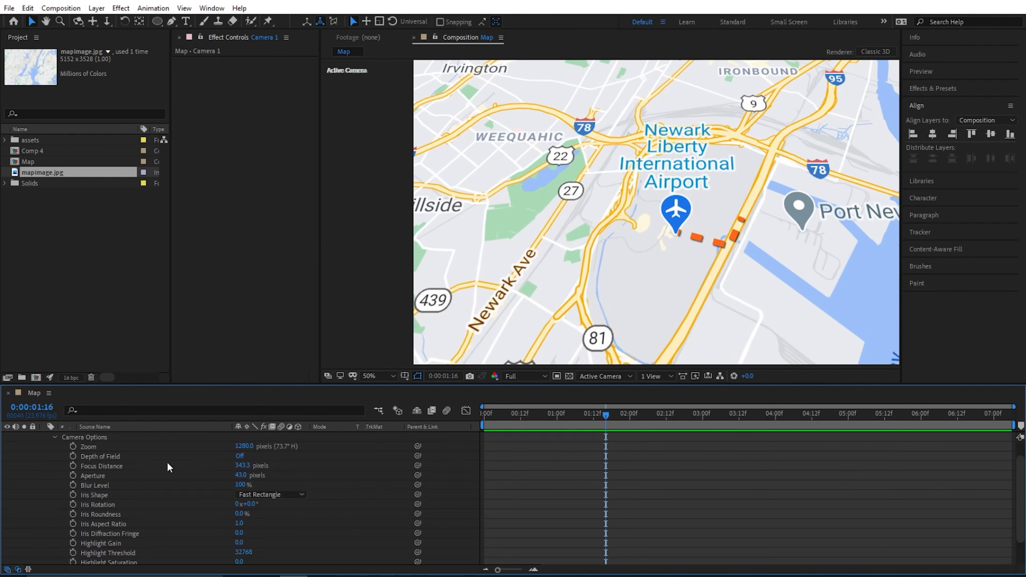
left_click(240, 456)
left_click_drag(243, 475, 350, 471)
scroll(350, 471, "down", 1)
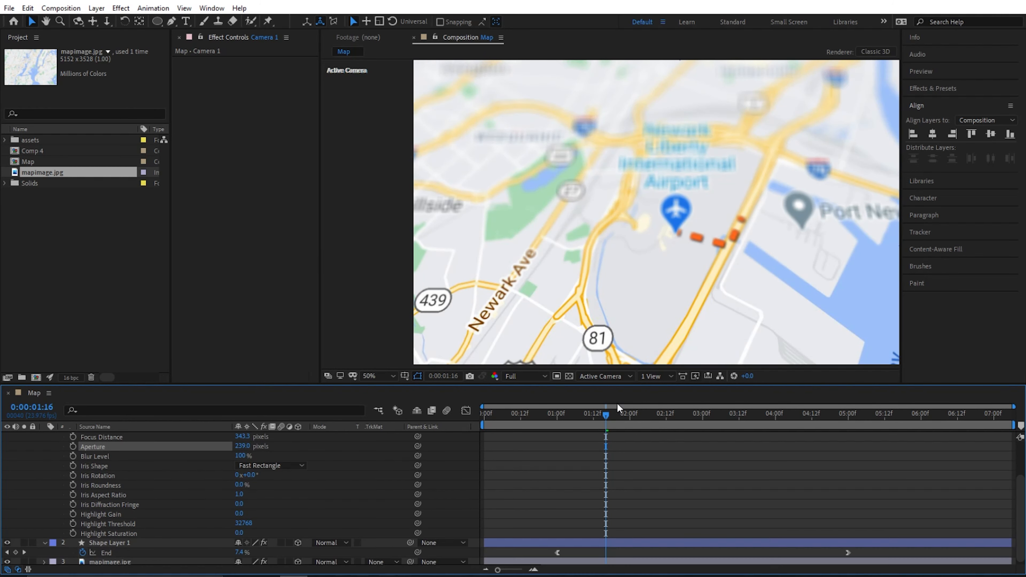
- At 1:18, set Camera 1's Focus Distance to 379.3 pixels and check the focus along the route up to 3:04
mouse_move(605, 414)
left_mouse_down()
mouse_move(584, 415)
mouse_move(620, 411)
mouse_move(611, 412)
left_mouse_up()
left_click_drag(243, 436, 264, 439)
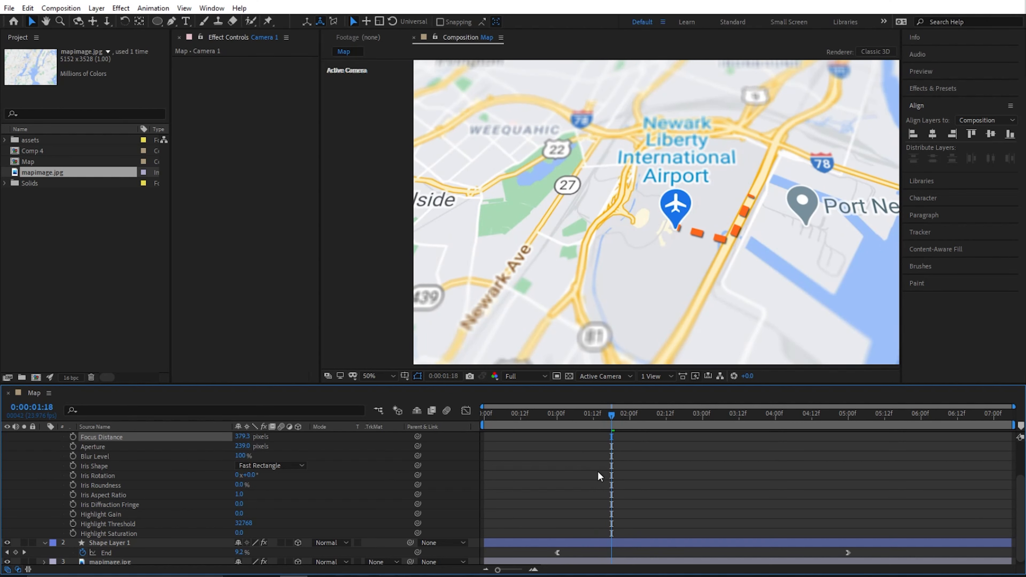
left_click_drag(612, 413, 714, 440)
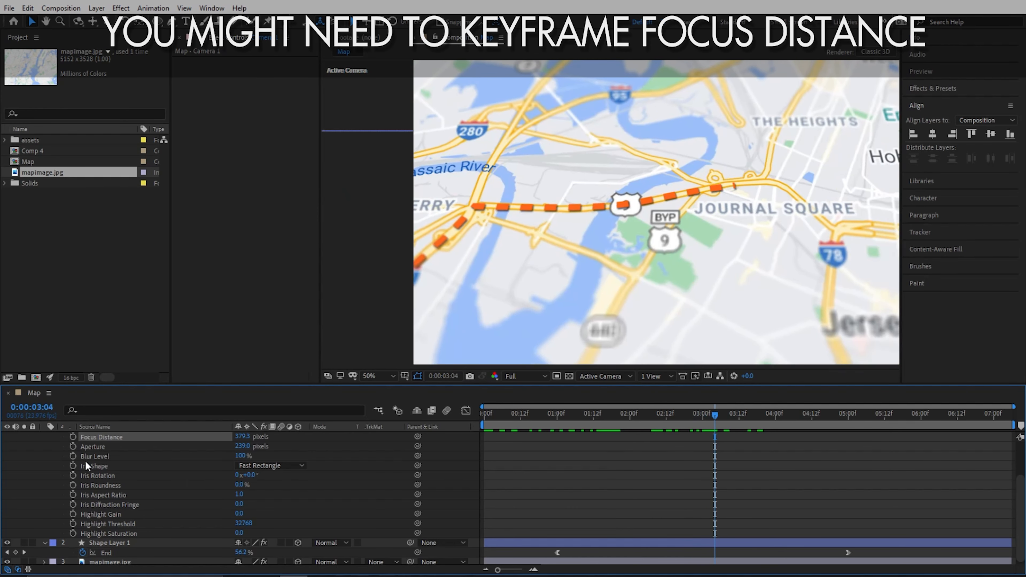
- Keyframe Camera 1's Focus Distance from 3:04, lowering it at about 3:12 and to 322.3 pixels at 4:02
left_click(73, 437)
left_click_drag(717, 414, 740, 414)
left_click_drag(242, 436, 229, 437)
left_click_drag(740, 416, 780, 415)
left_click_drag(242, 437, 229, 437)
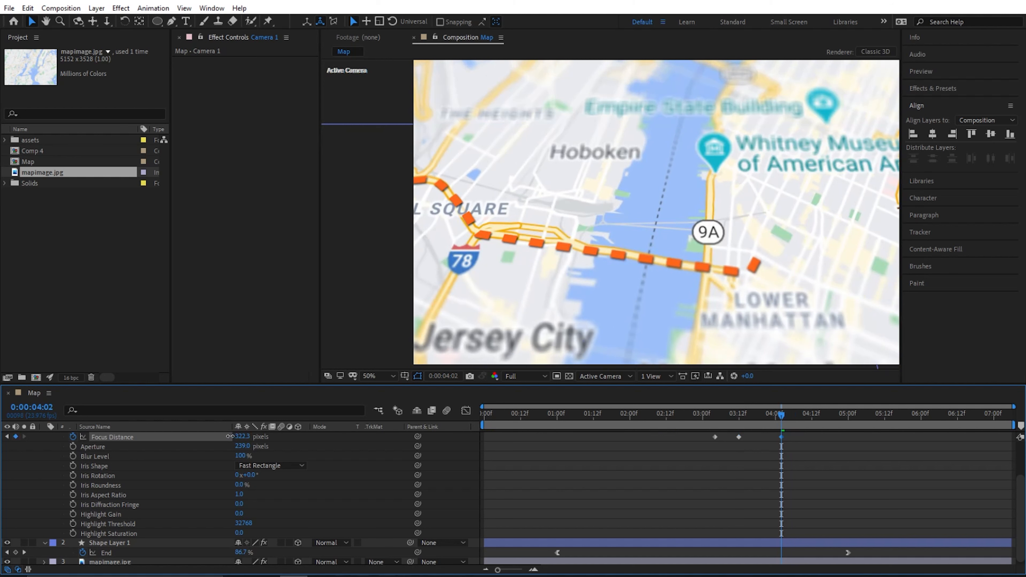
- Keyframe Focus Distance at 379.3 pixels at 1:15 and at a higher value at 0:03, and undo the last two trial edits
left_click_drag(782, 414, 602, 437)
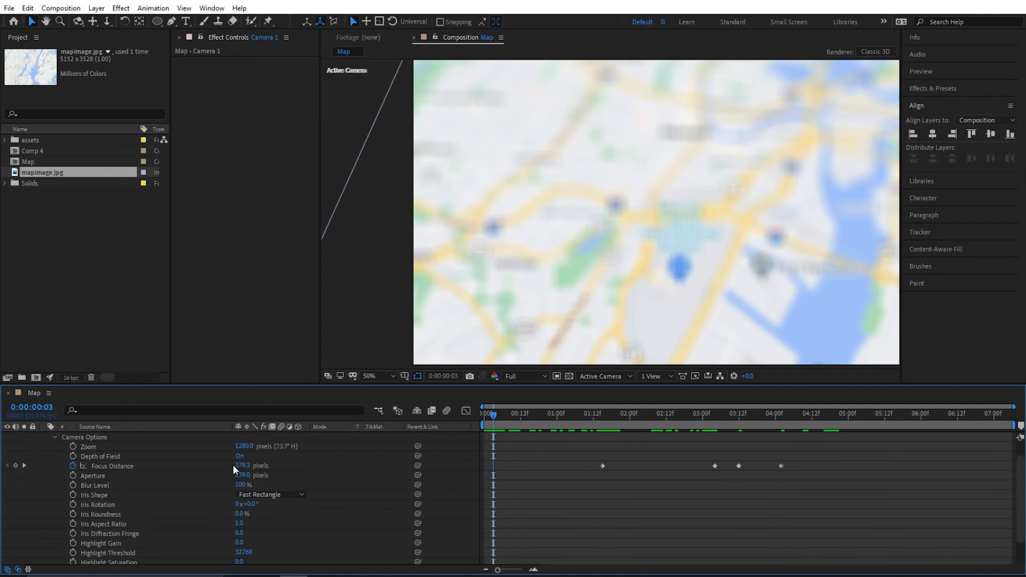
left_click_drag(244, 465, 287, 469)
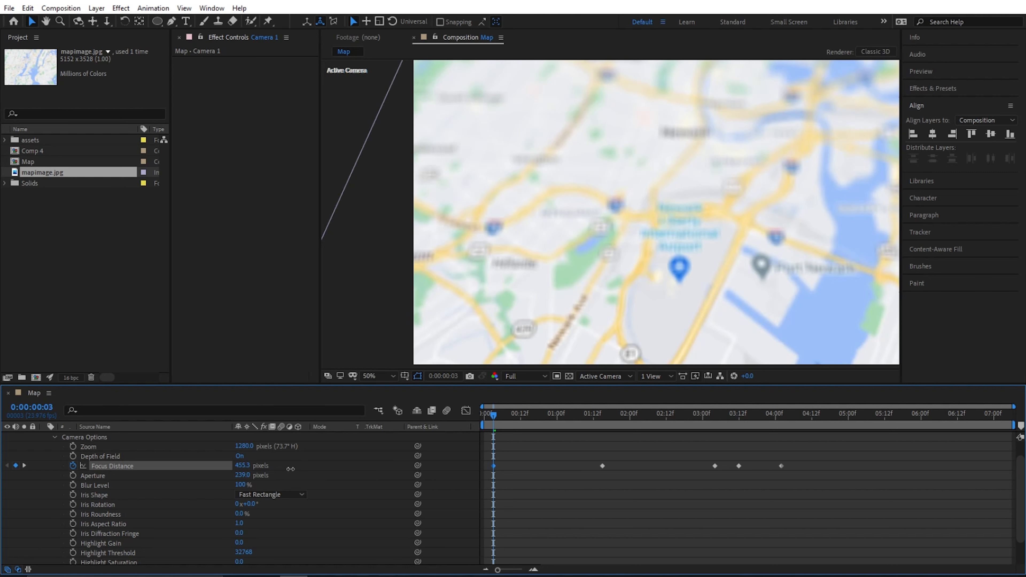
key("ctrl+z")
key("ctrl+z")
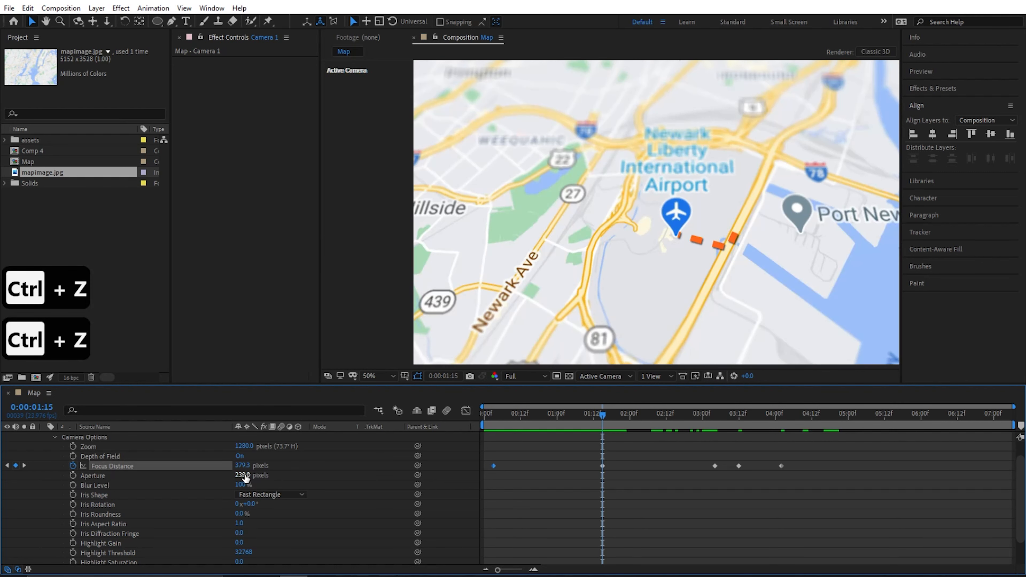
- Lower Camera 1's Aperture to about 40.57 mm and preview the animation with the work area ending at about 5:16
left_click_drag(246, 478, 190, 480)
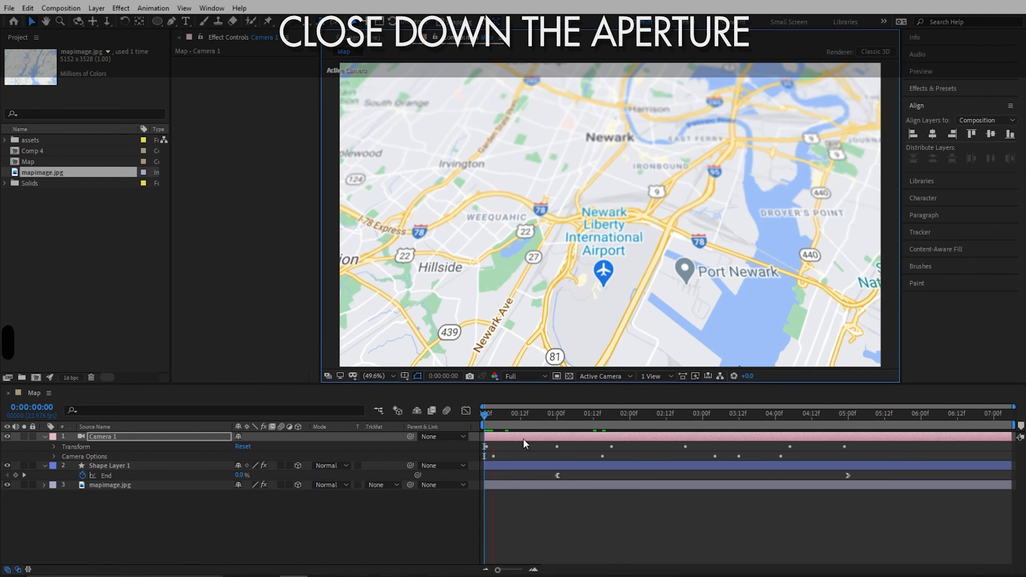
key("space")
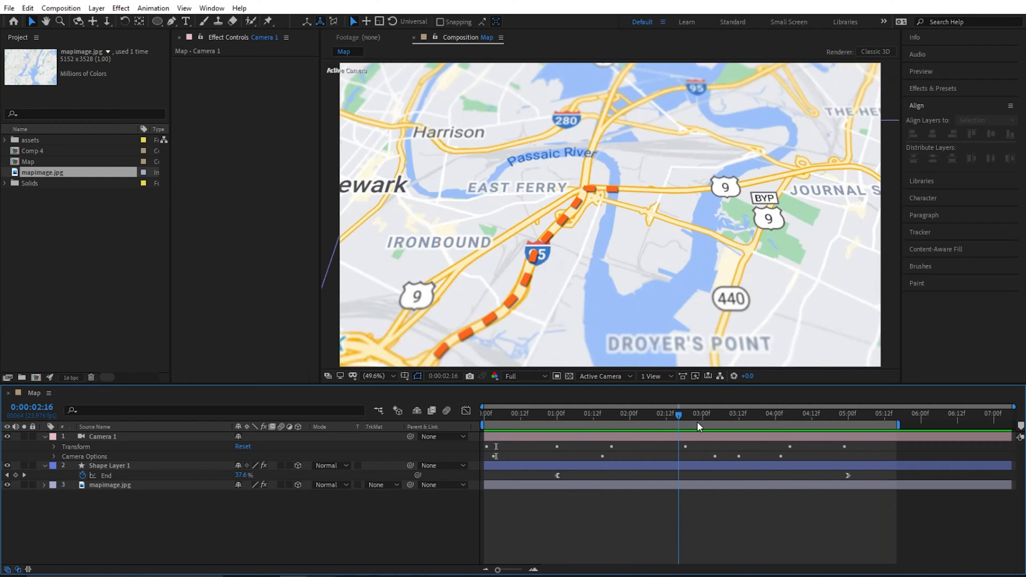
left_click_drag(697, 422, 479, 437)
scroll(544, 204, "down", 2)
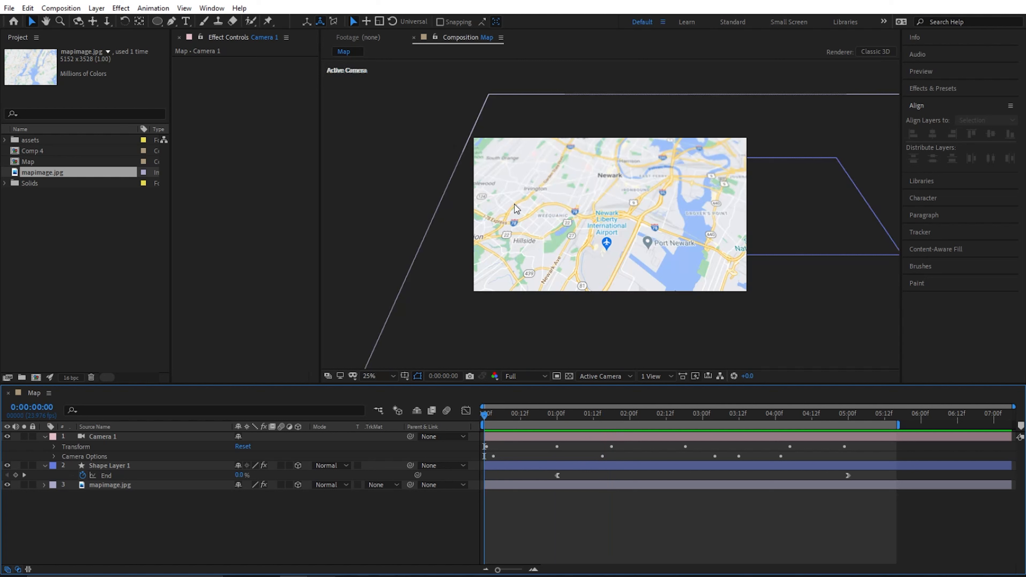
- Set Camera 1's focal length to 20 mm and preview the animation with the wider lens
left_click(119, 436)
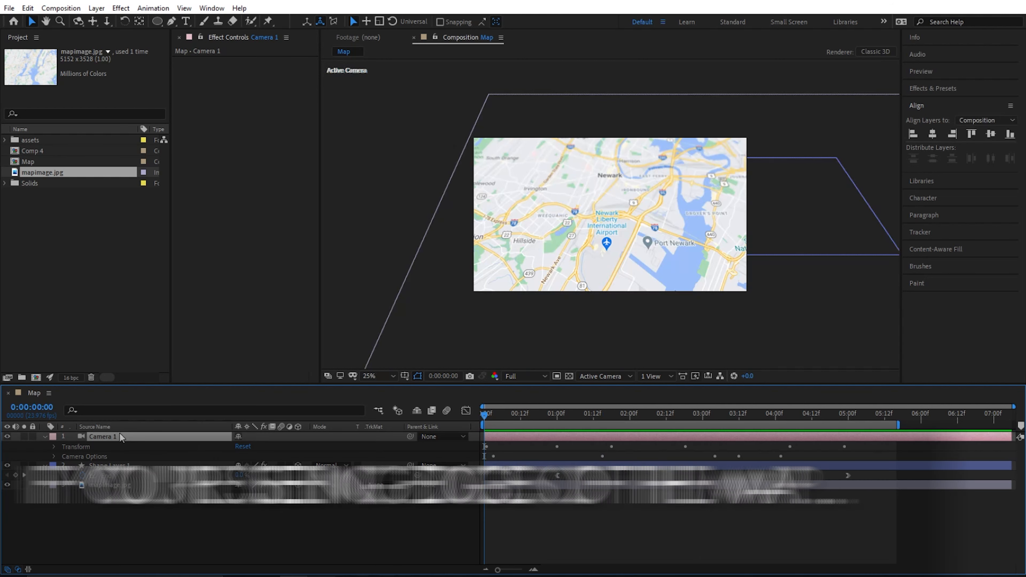
double_click(103, 436)
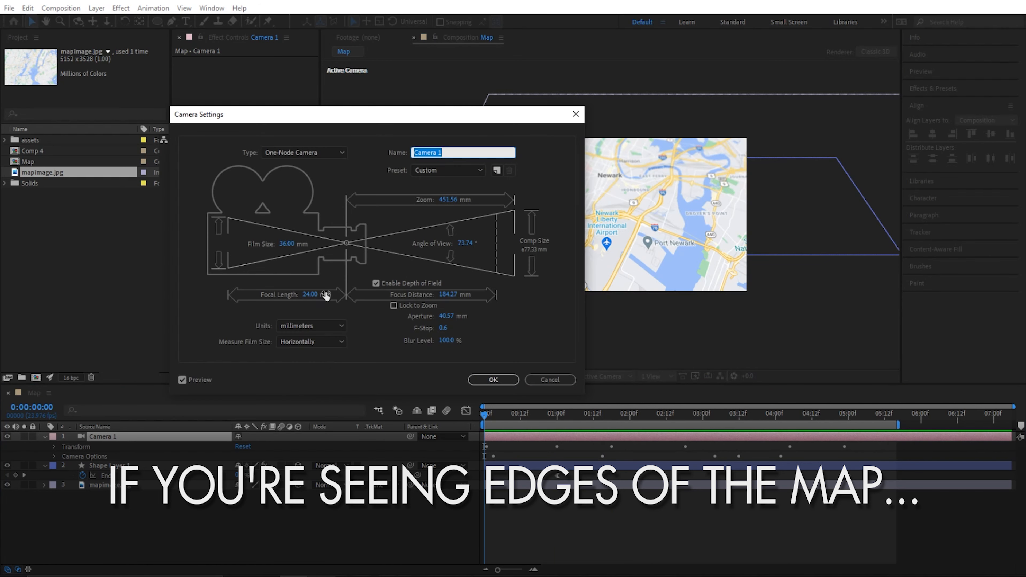
left_click(313, 295)
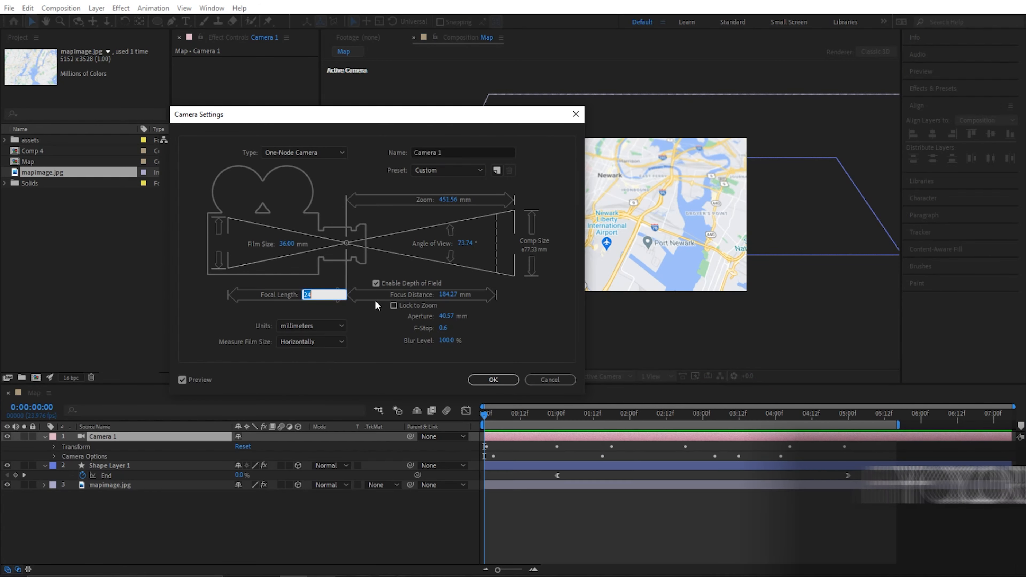
type("20")
key("Return")
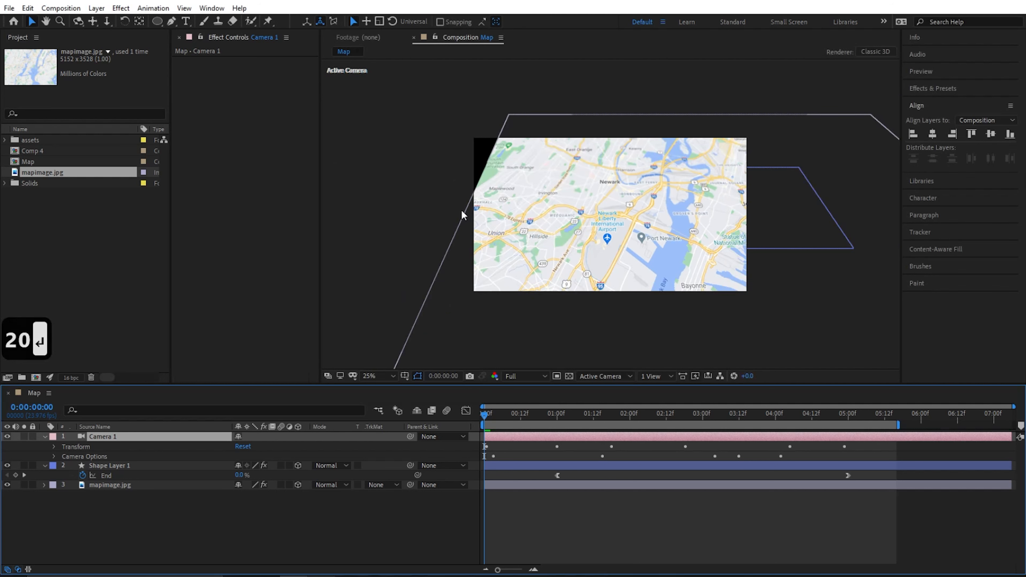
key("space")
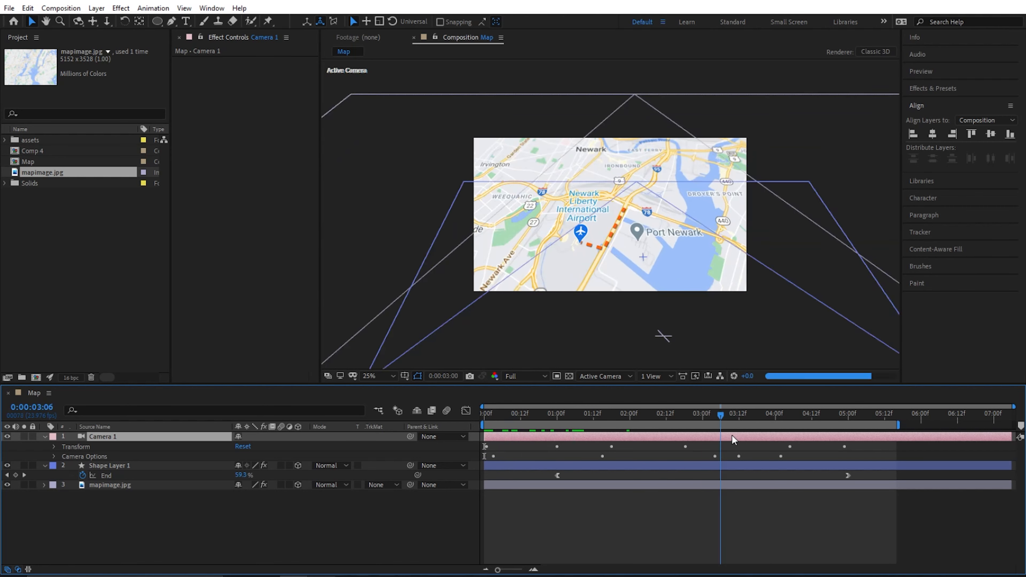
key("space")
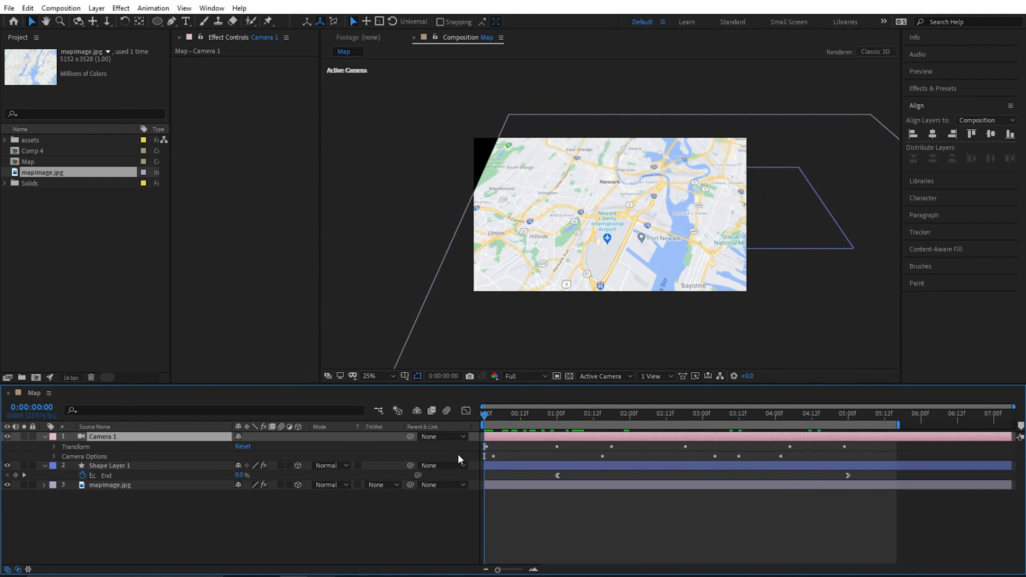
- Apply the CC RepeTile effect to the mapimage.jpg layer
left_click(500, 484)
key("ctrl+space")
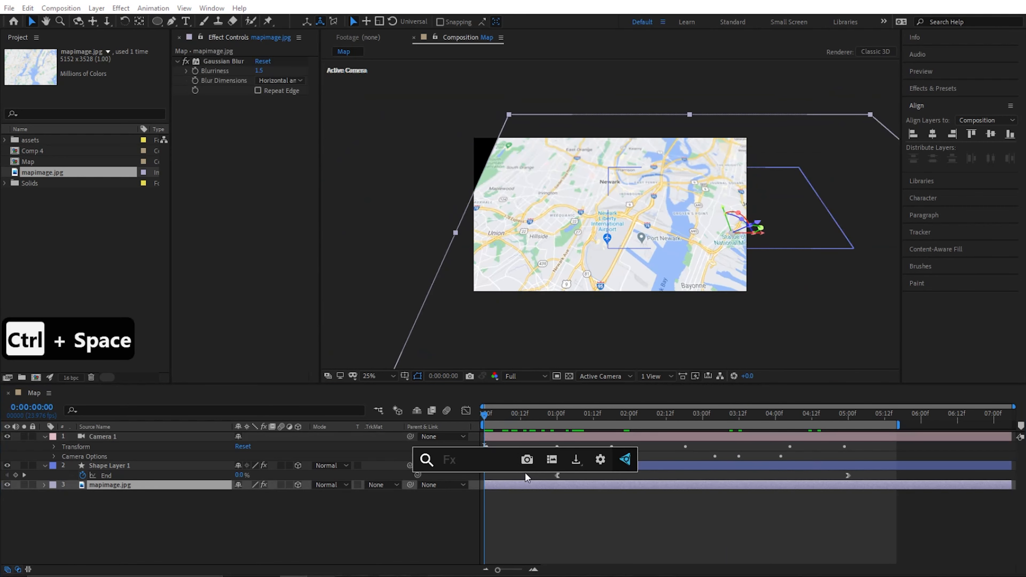
type("repe")
key("Return")
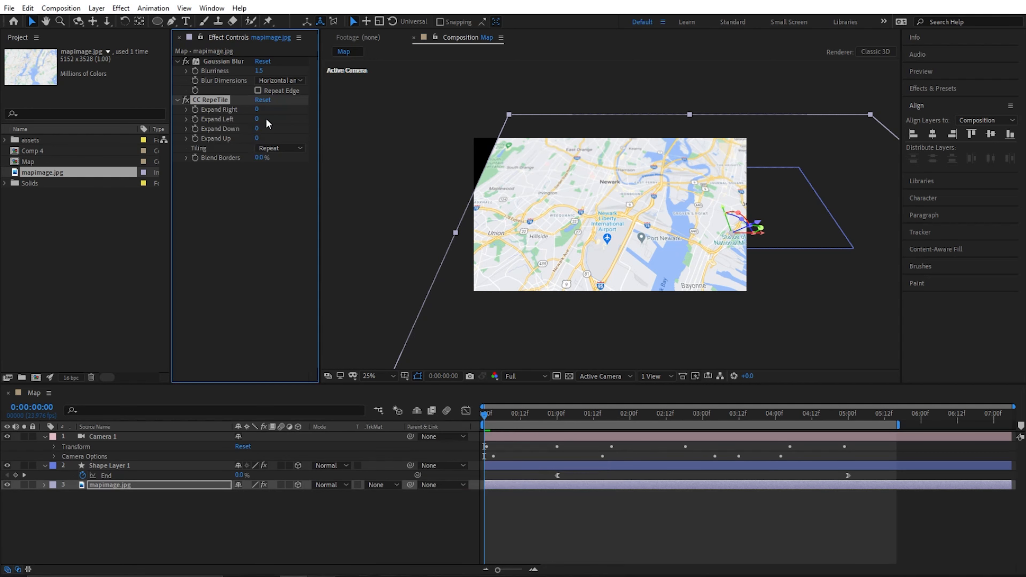
- Set CC RepeTile's Expand Left to 322 with Unfold tiling, and inspect the extended map edge up close
left_click_drag(259, 119, 300, 119)
left_click(293, 149)
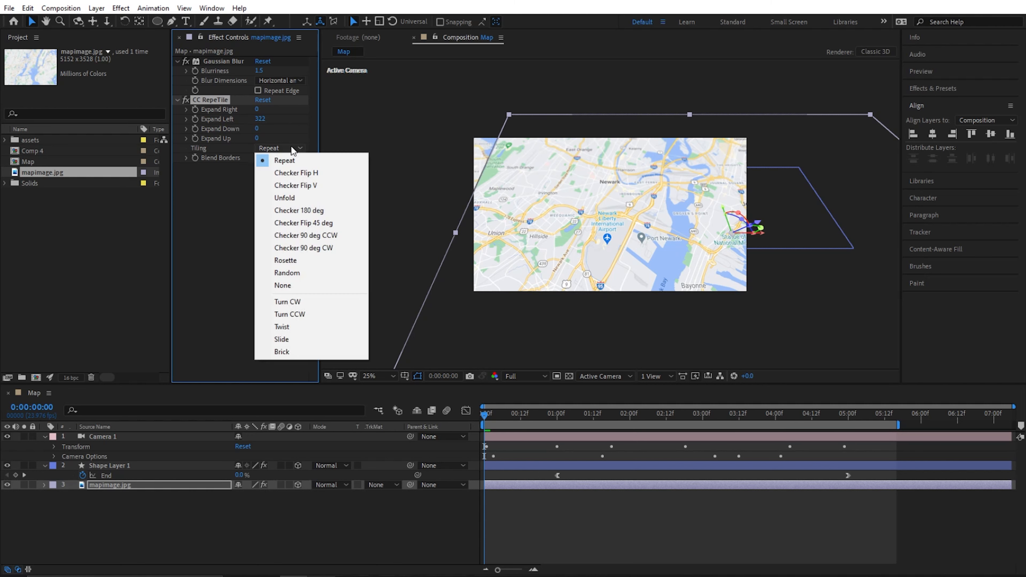
left_click(289, 198)
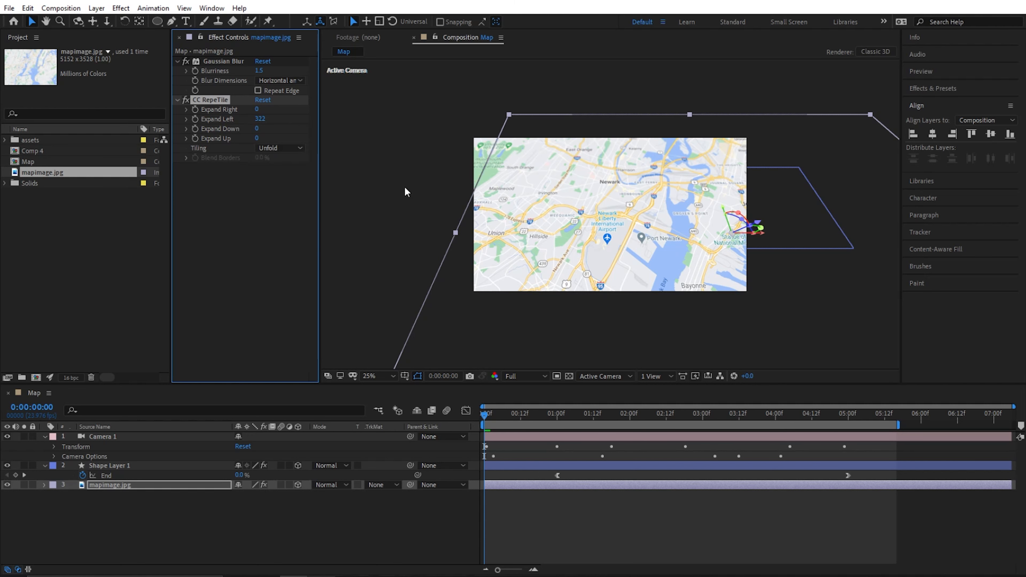
key("period")
left_click_drag(408, 150, 588, 148)
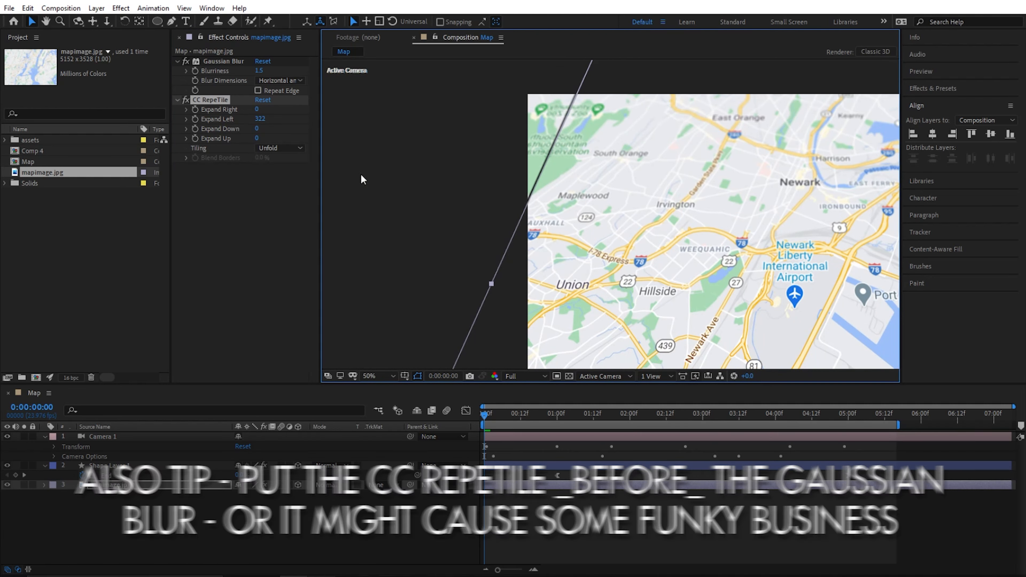
- Set CC RepeTile's Expand Left to 187 on the mapimage.jpg layer
left_click_drag(267, 120, 196, 129)
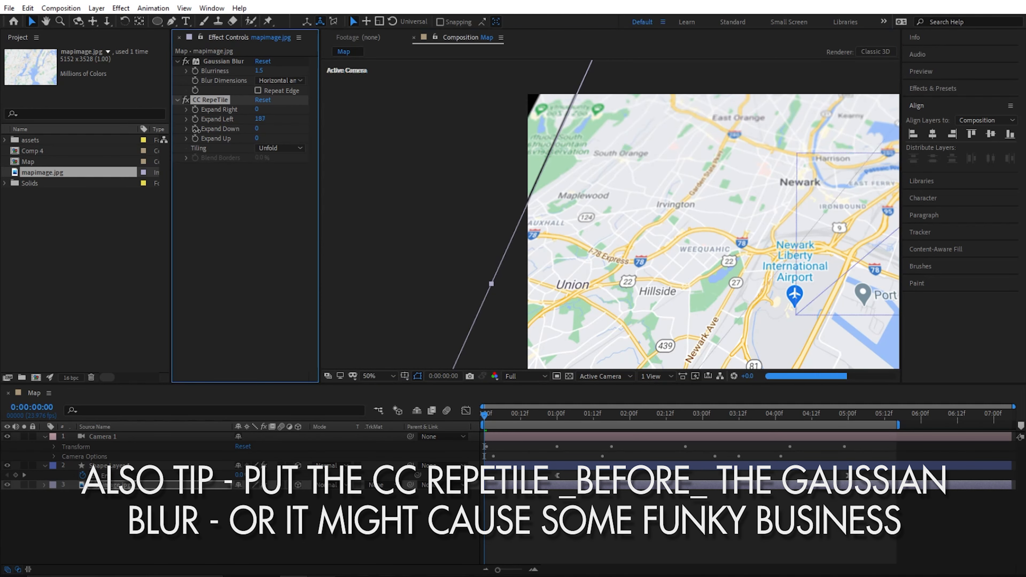
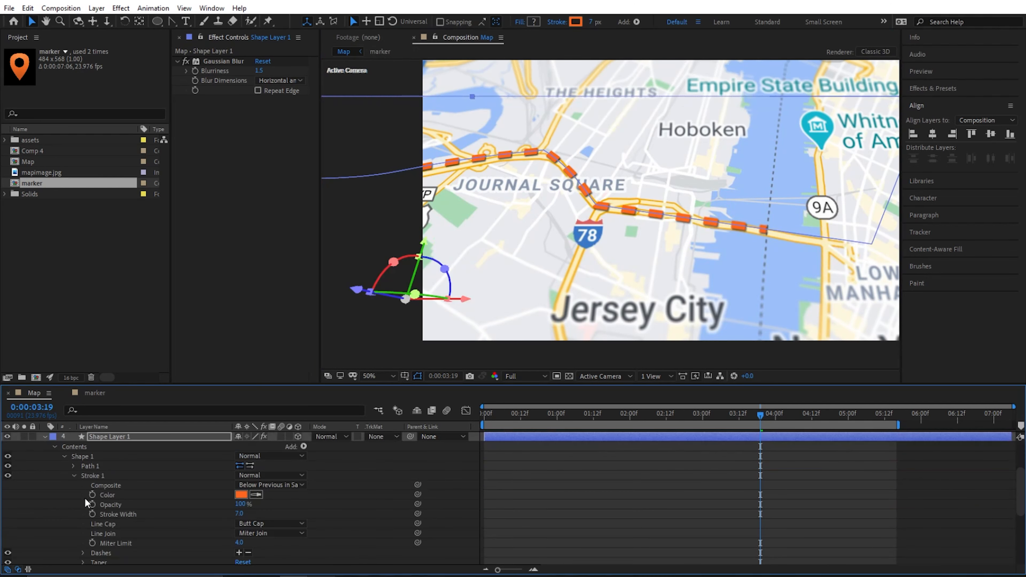
- Adjust the Distance of the Drop Shadow layer style on the route's Shape Layer 1
left_click(74, 475)
left_click(54, 553)
scroll(122, 525, "down", 5)
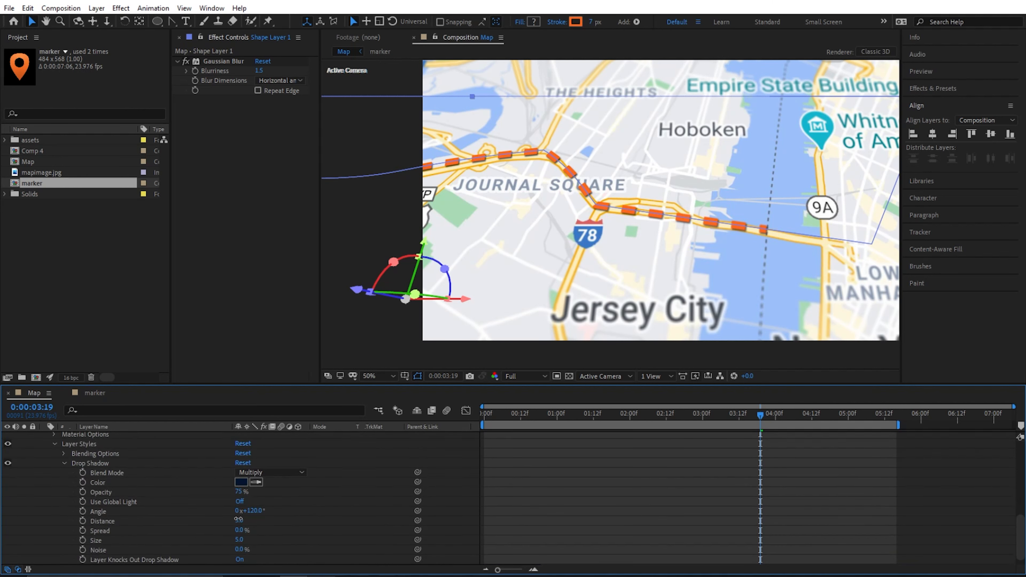
left_click_drag(239, 520, 244, 520)
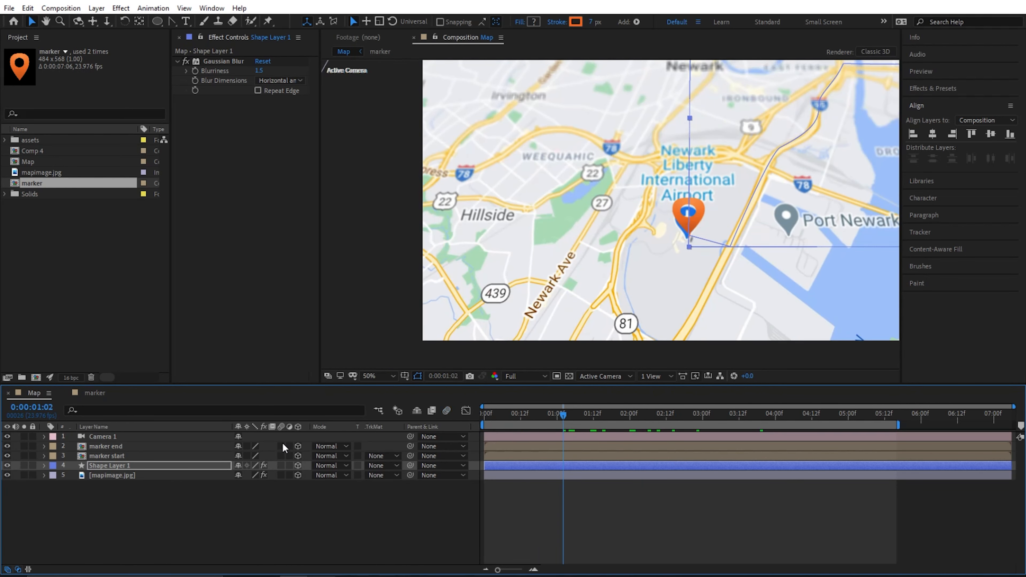
- Enable motion blur for the two marker layers, Shape Layer 1 and mapimage.jpg, and preview the animation up to about 3:01
left_click_drag(282, 444, 295, 484)
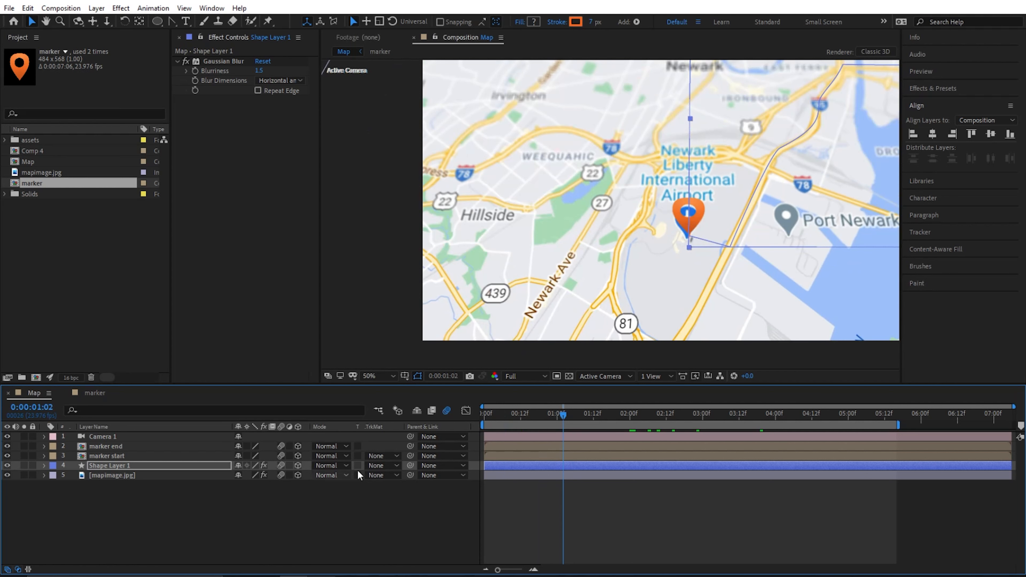
left_click_drag(574, 412, 463, 417)
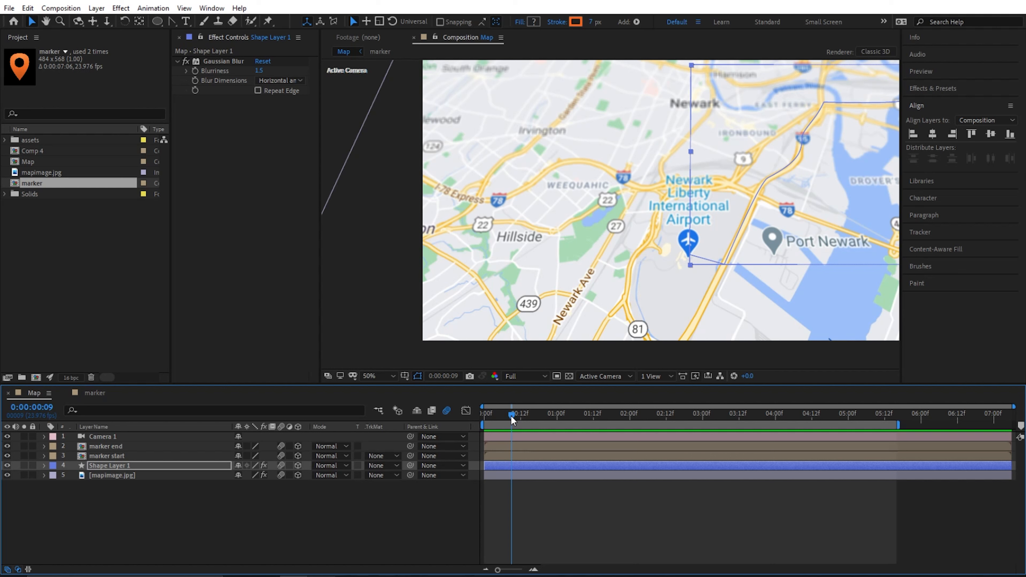
mouse_move(510, 415)
left_mouse_down()
mouse_move(549, 430)
mouse_move(466, 438)
mouse_move(528, 428)
mouse_move(507, 414)
mouse_move(480, 418)
mouse_move(699, 433)
mouse_move(469, 451)
left_mouse_up()
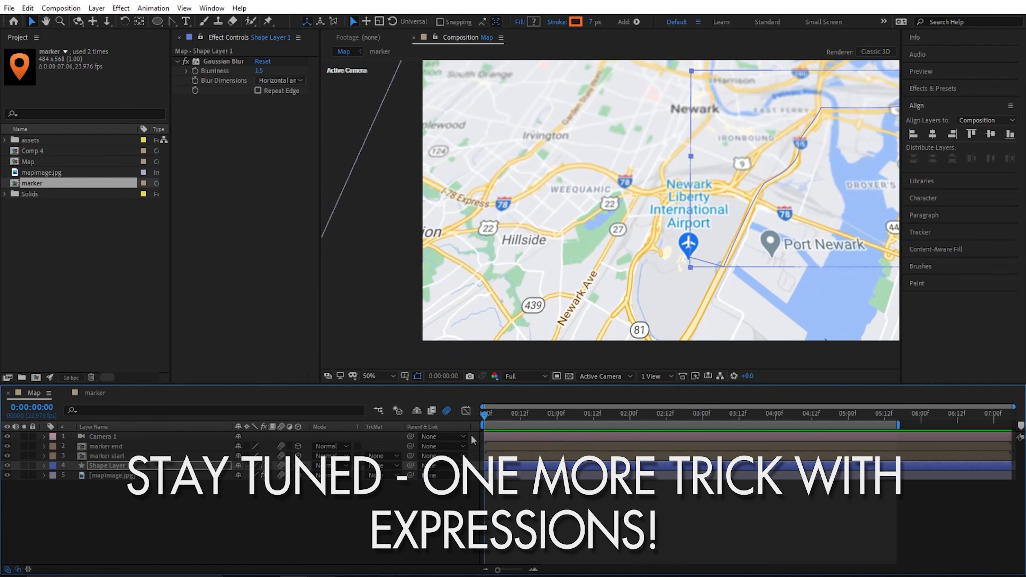
left_click_drag(693, 224, 620, 245)
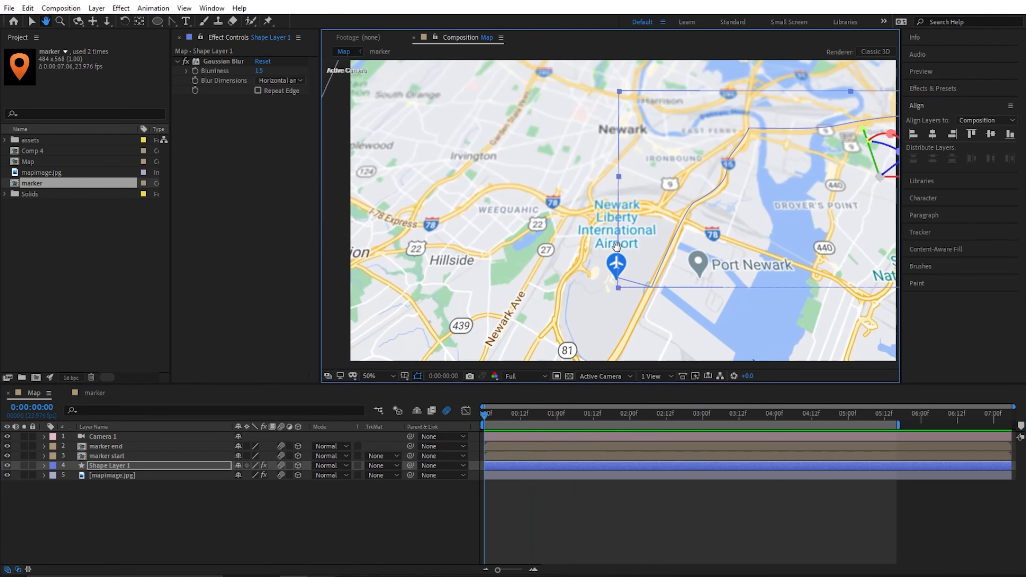
left_click_drag(512, 416, 705, 427)
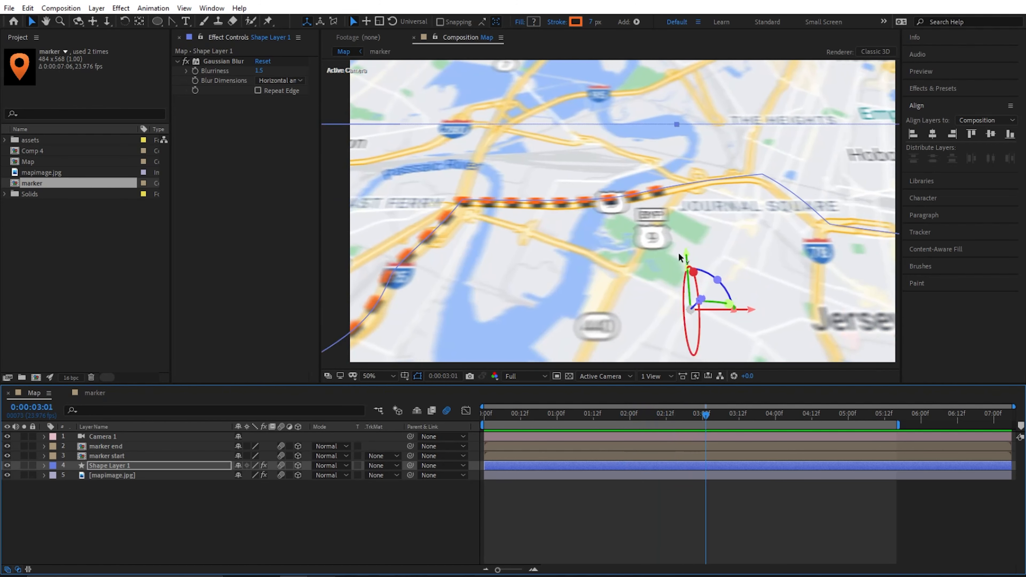
- Turn off motion blur on the two marker layers, Shape Layer 1 and mapimage.jpg, and check the route at about 2:20
left_click_drag(288, 446, 283, 492)
left_click(281, 466)
mouse_move(705, 426)
left_mouse_down()
mouse_move(641, 428)
mouse_move(691, 435)
left_mouse_up()
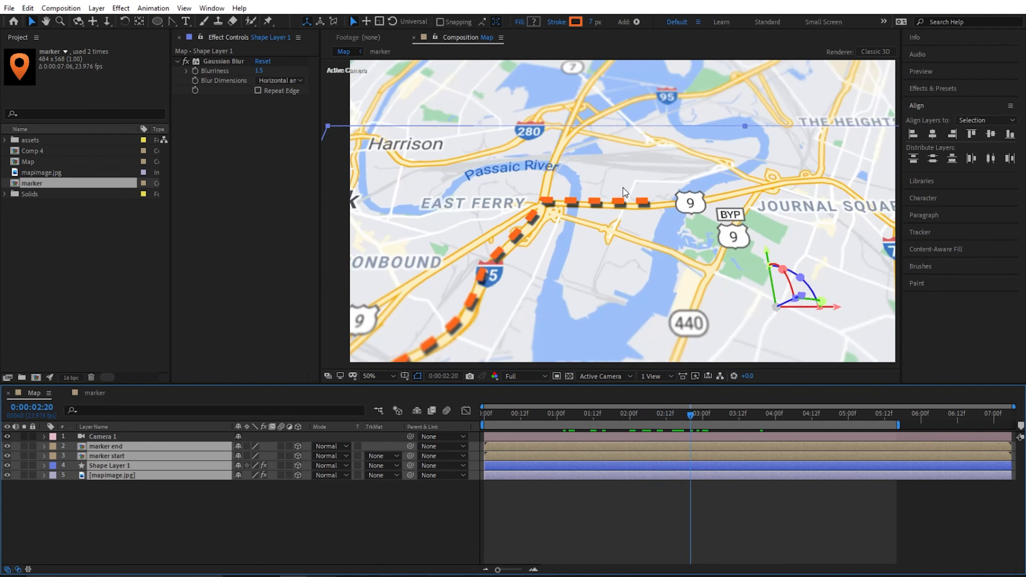
- Duplicate the Map composition in the project and open the copy
scroll(753, 221, "down", 2)
left_click(24, 162)
key("ctrl+c")
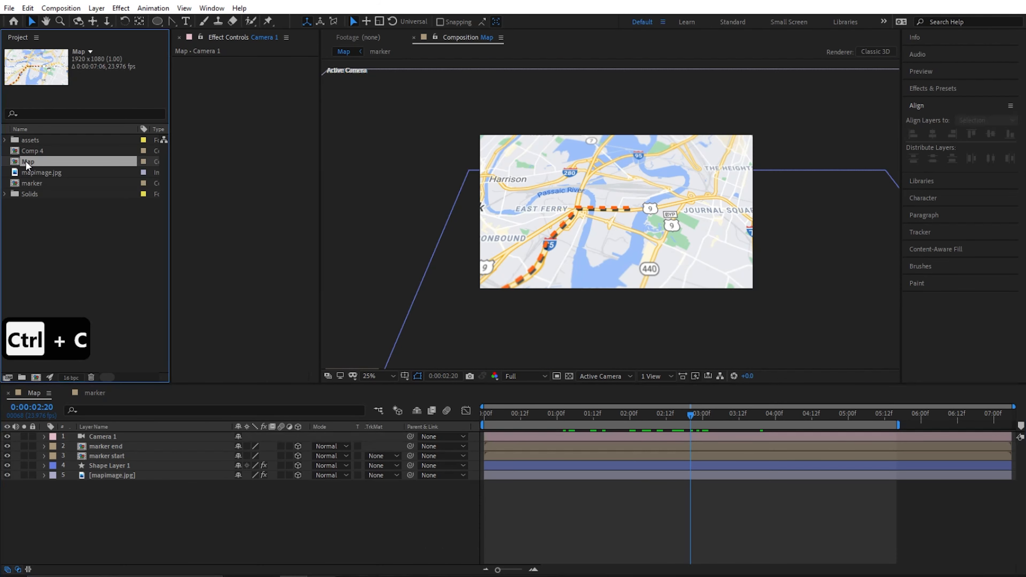
key("ctrl+v")
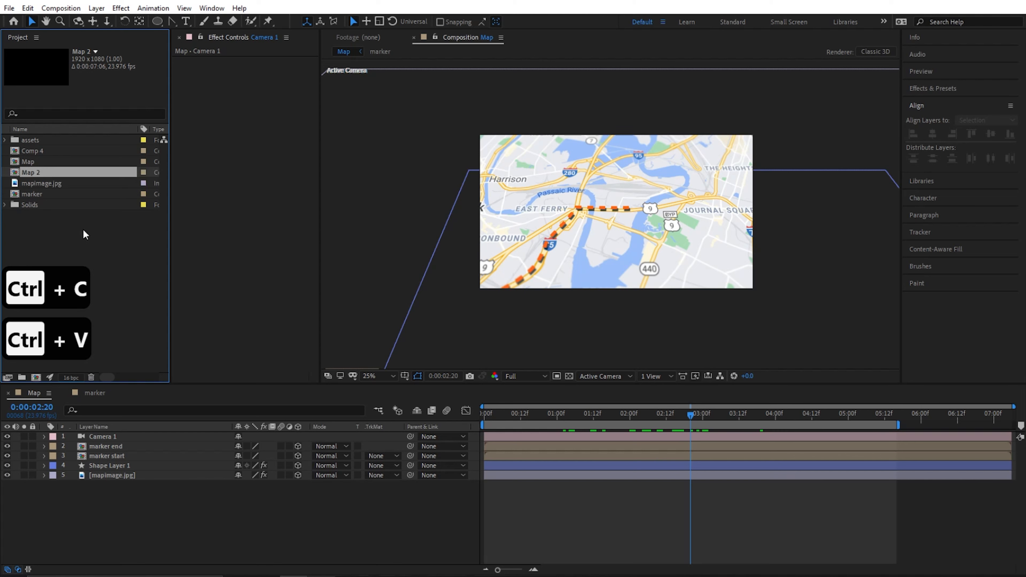
double_click(15, 172)
- Delete Camera 1 from the duplicated composition and scrub through the flat map animation
left_click(103, 436)
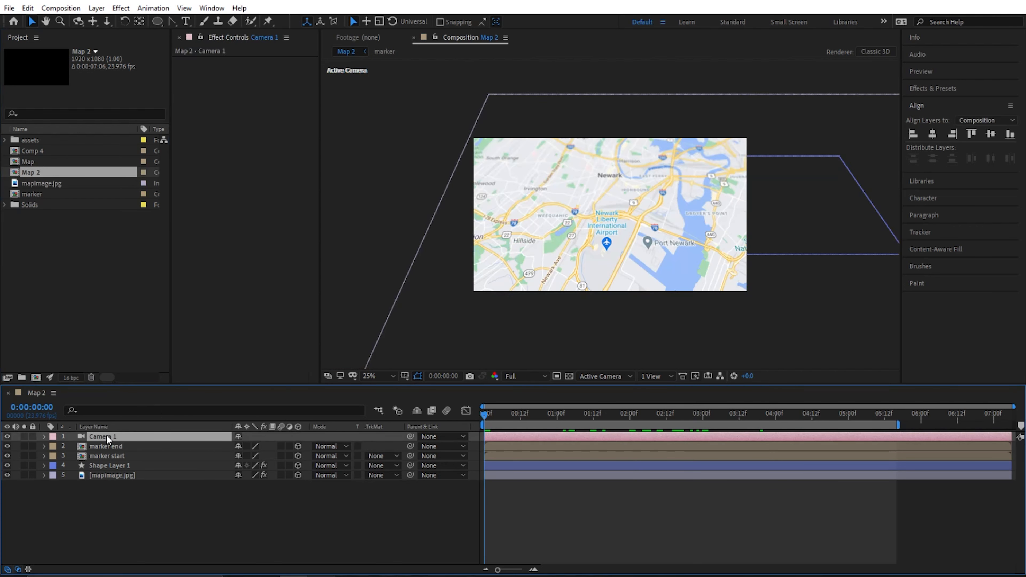
key("Delete")
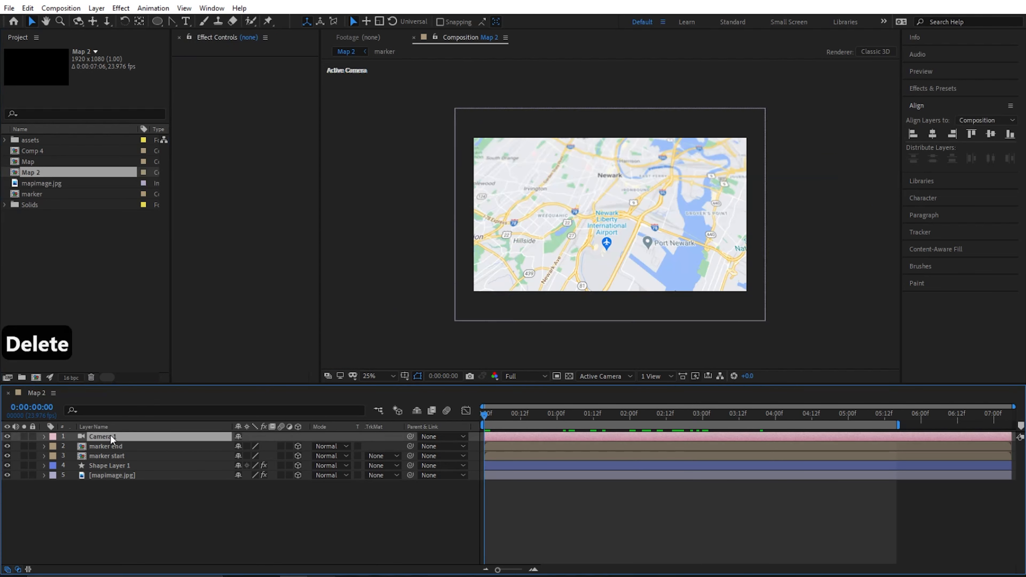
key("period")
left_click(557, 414)
mouse_move(608, 420)
left_mouse_down()
mouse_move(854, 450)
mouse_move(488, 473)
left_mouse_up()
- Create a new Two-Node Camera in the composition and expand its transform properties
right_click(179, 488)
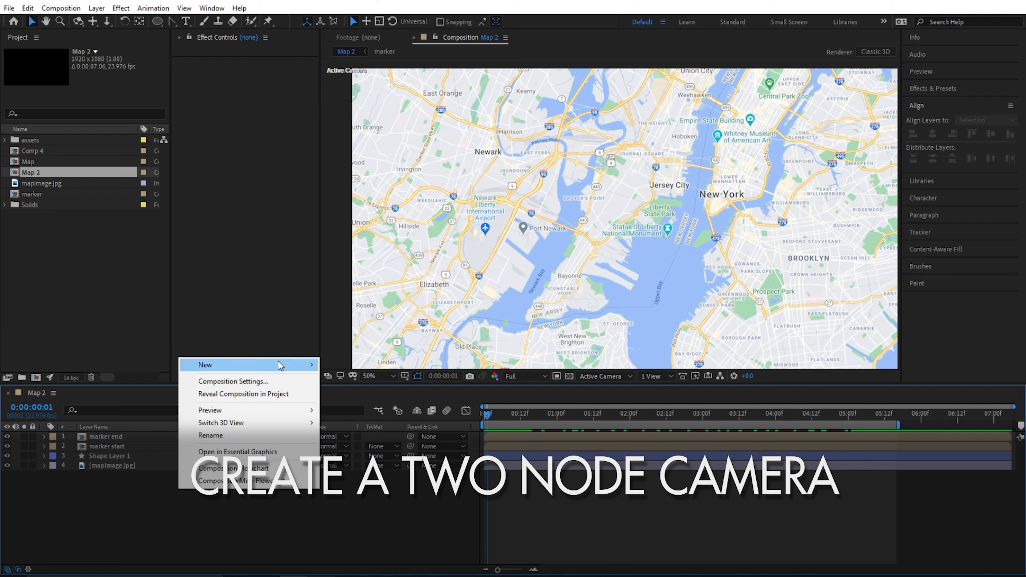
mouse_move(279, 366)
left_click(350, 419)
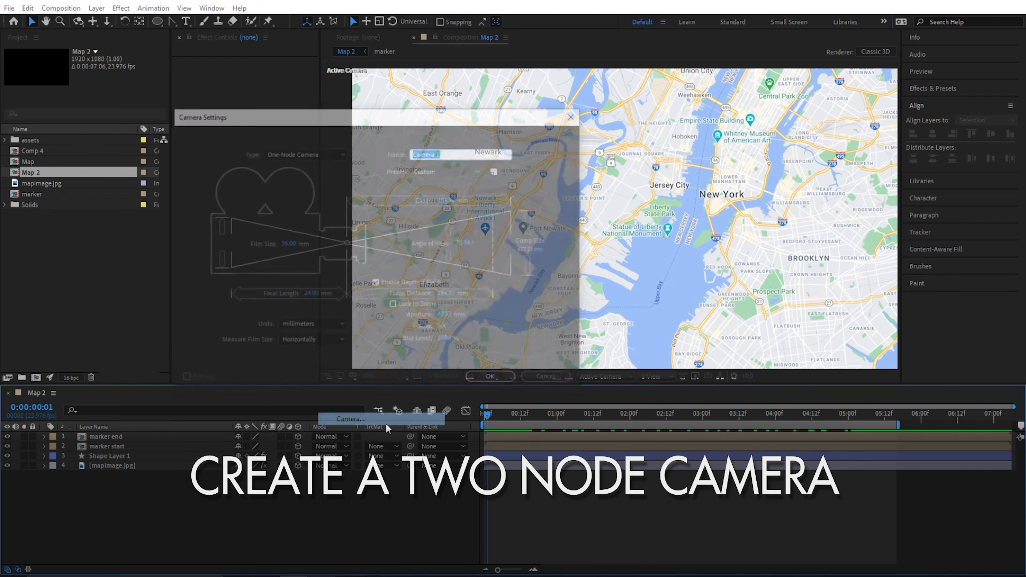
left_click(311, 154)
left_click(300, 178)
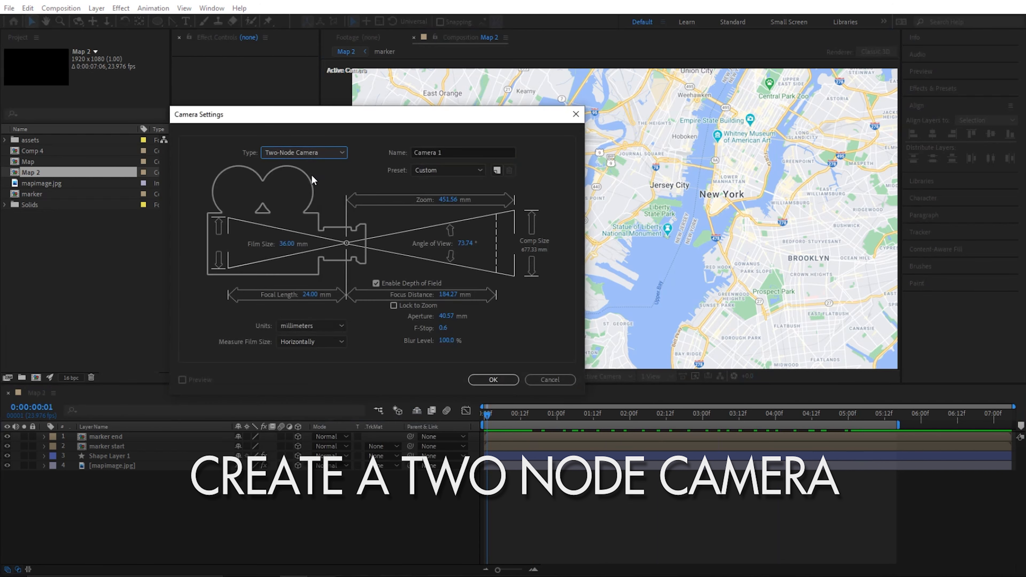
left_click(494, 379)
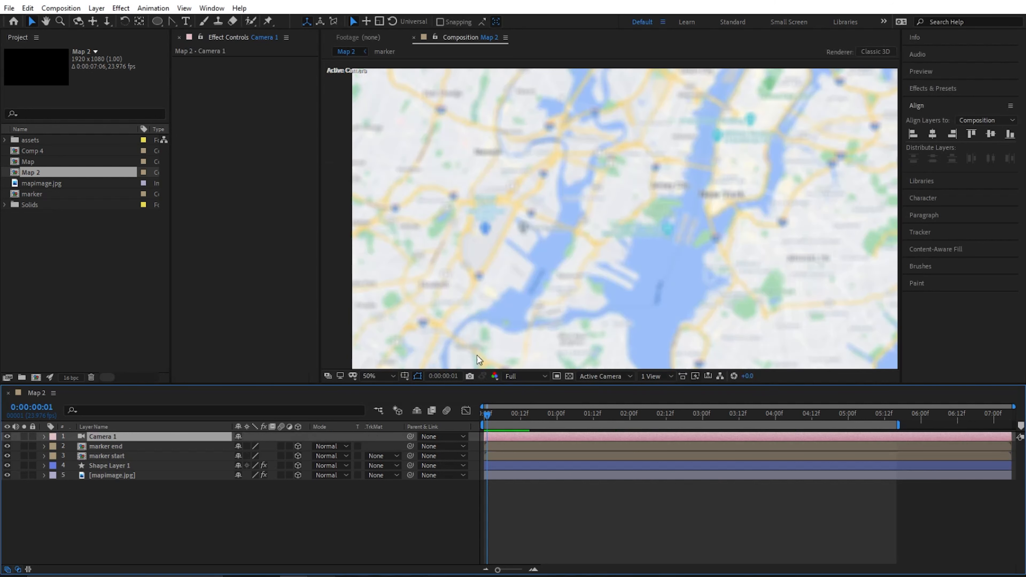
left_click(45, 437)
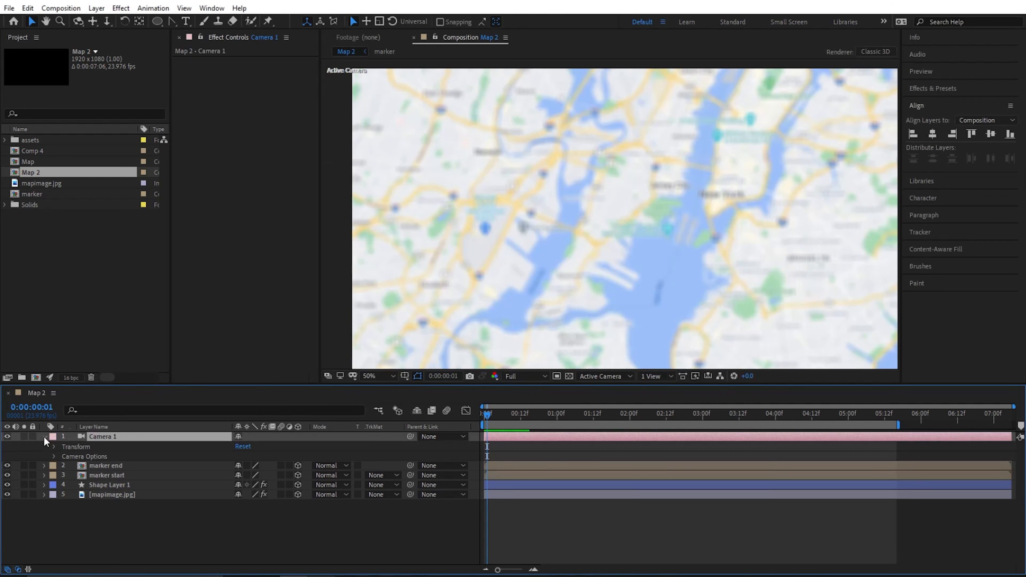
left_click(53, 447)
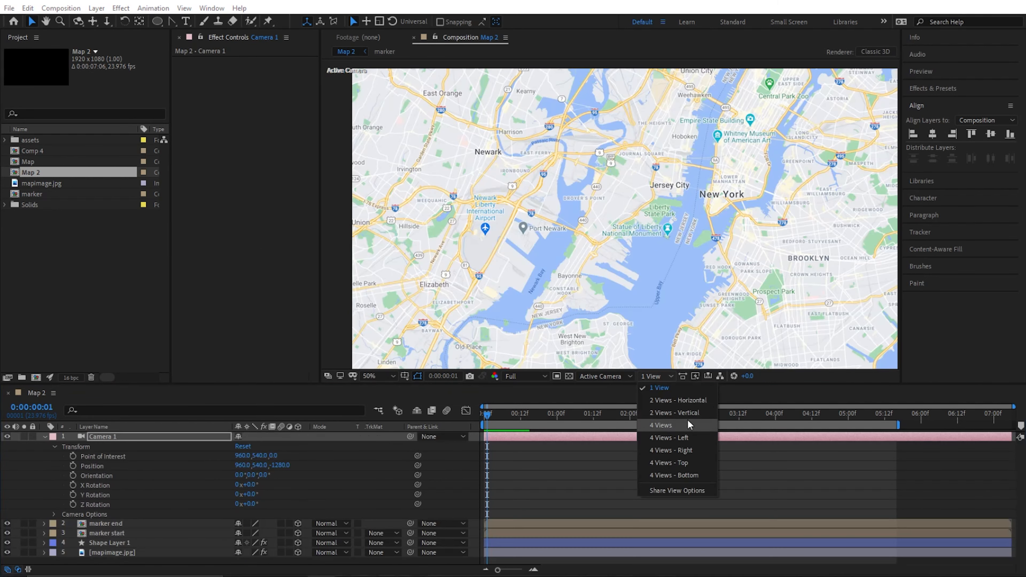
- Try moving the two-node camera in Custom View 1 through its position value and its gizmo, undoing each move
left_click(612, 380)
left_click(606, 376)
left_click(620, 496)
key("ctrl+z")
left_click_drag(241, 465, 717, 350)
key("ctrl+z")
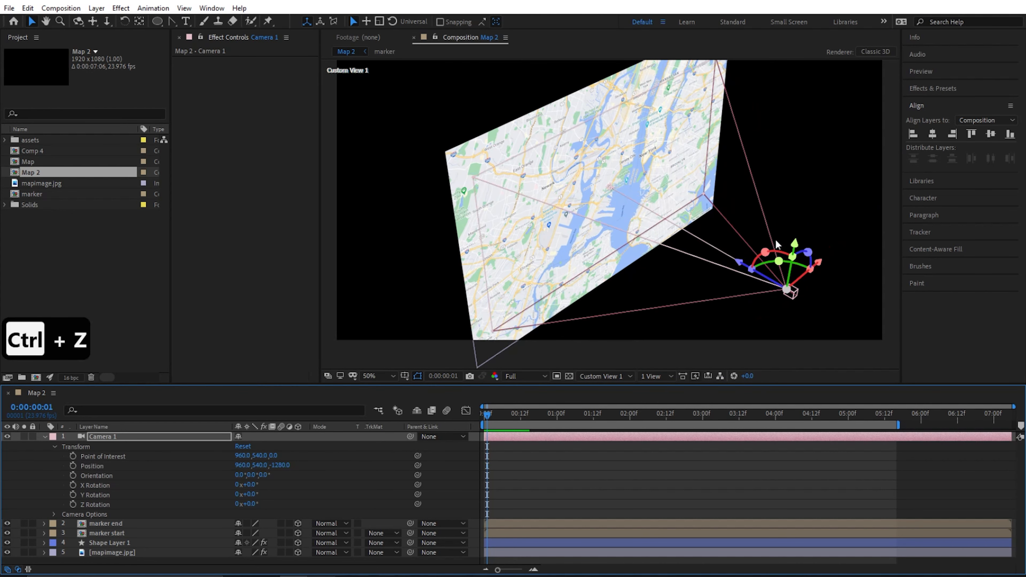
left_click_drag(794, 243, 765, 205)
key("ctrl+z")
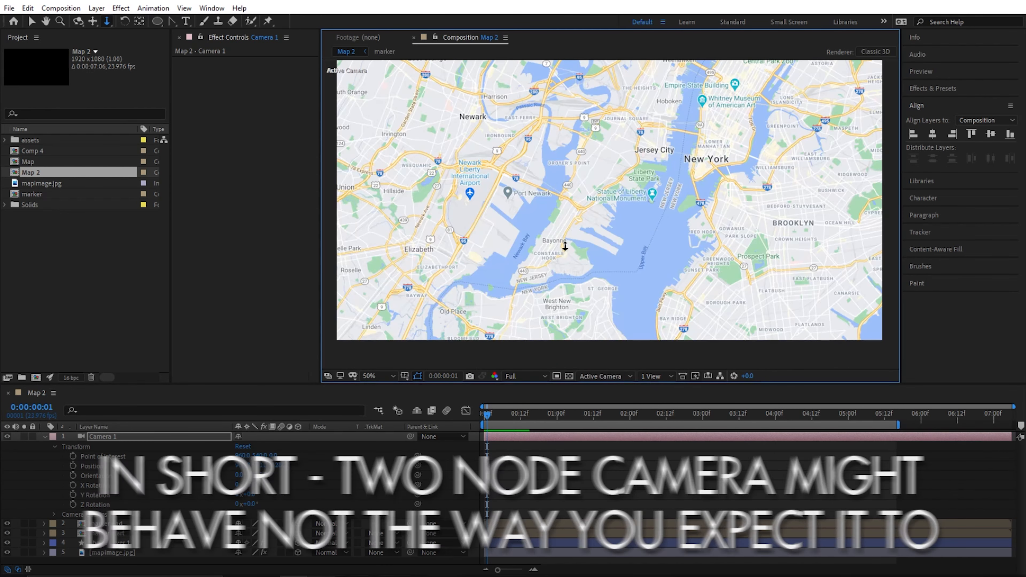
- Try orbiting the two-node camera in the Active Camera view, undo the move, and return to the first frame
key("period")
left_click(78, 22)
left_click_drag(618, 242, 597, 245)
key("ctrl+z")
key("ctrl+z")
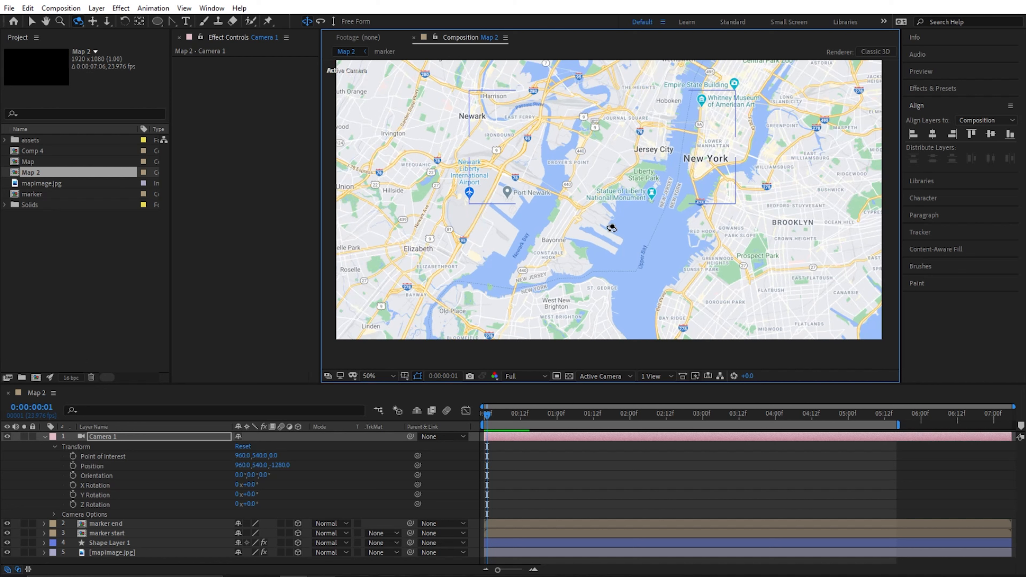
key("Home")
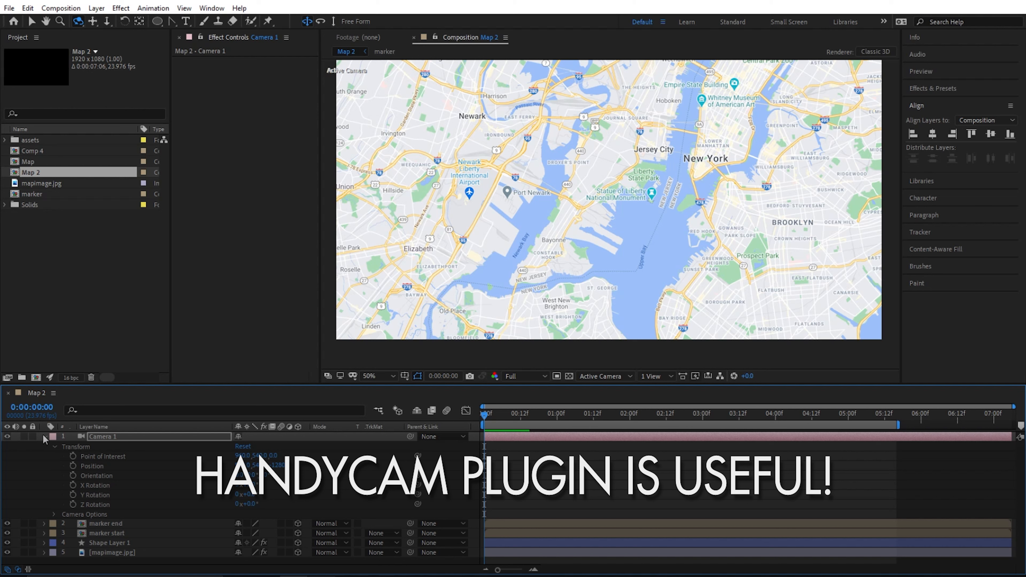
- In Custom View 2, move Camera 1 along Z toward the map to about -756, with its point of interest at about 524
left_click(618, 376)
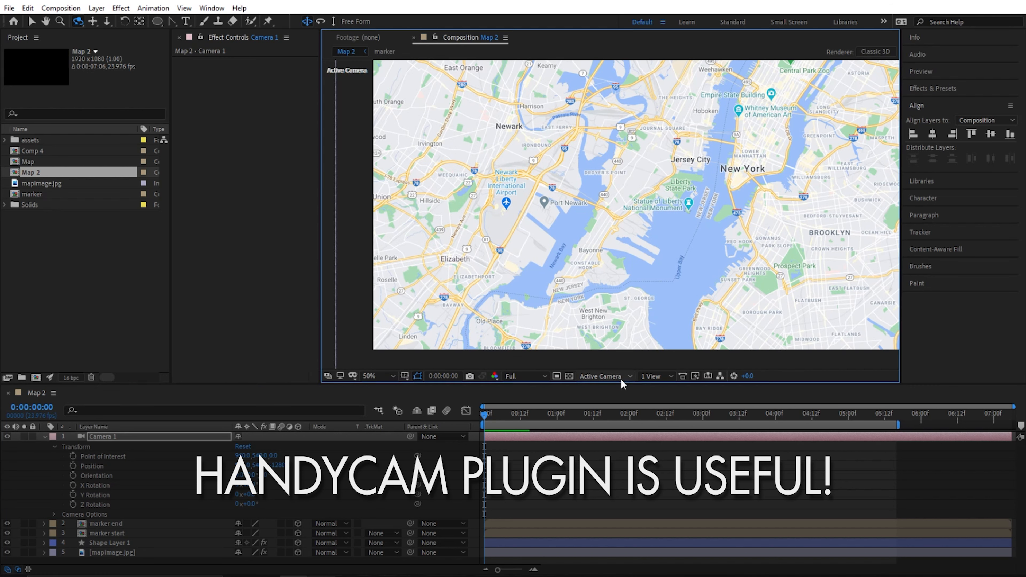
left_click(627, 508)
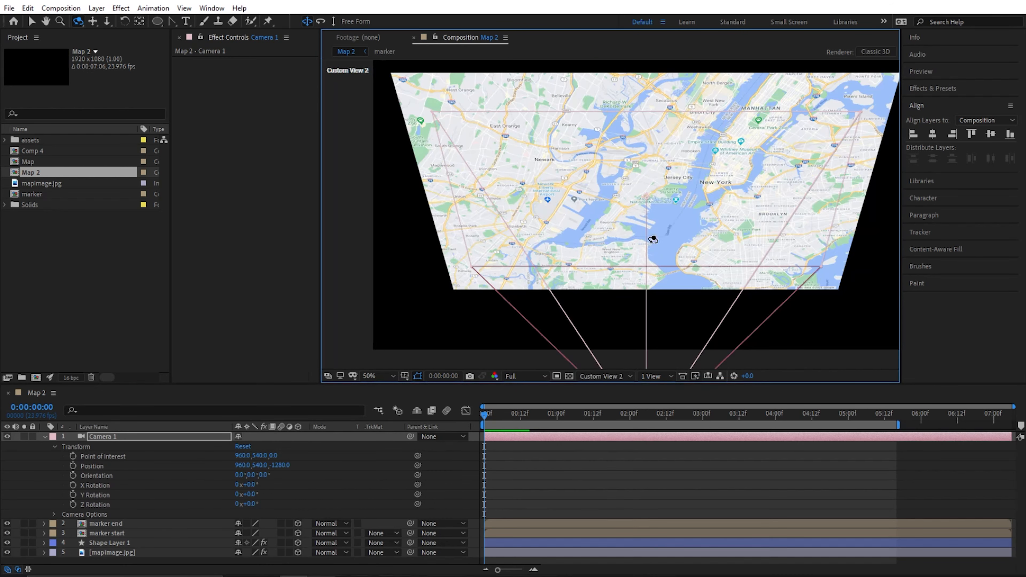
left_click_drag(648, 246, 642, 107)
key("v")
left_click_drag(642, 226, 667, 263)
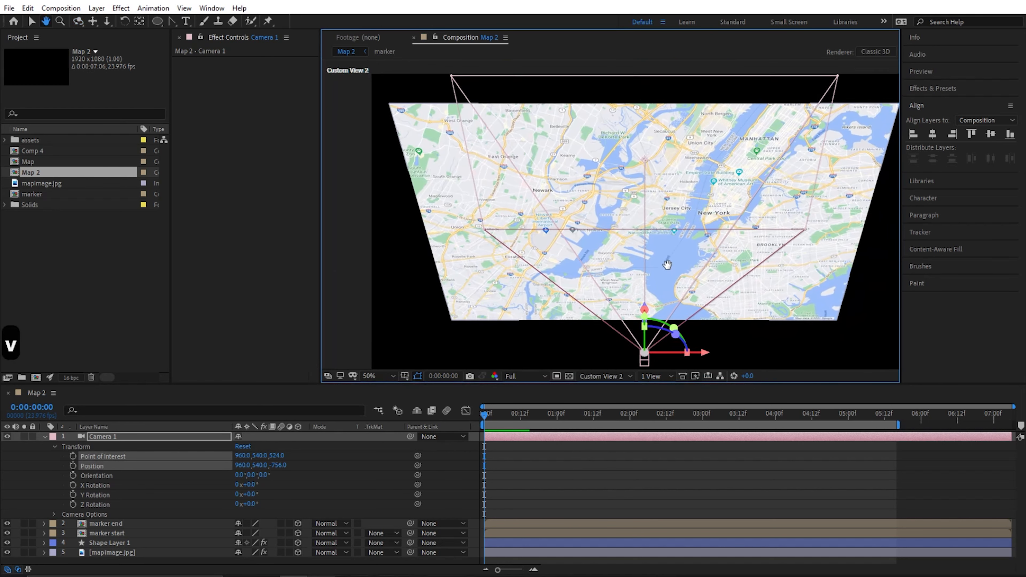
- In the Front view, move Camera 1 down to about Y 580, between the route's start and end points
left_click(614, 376)
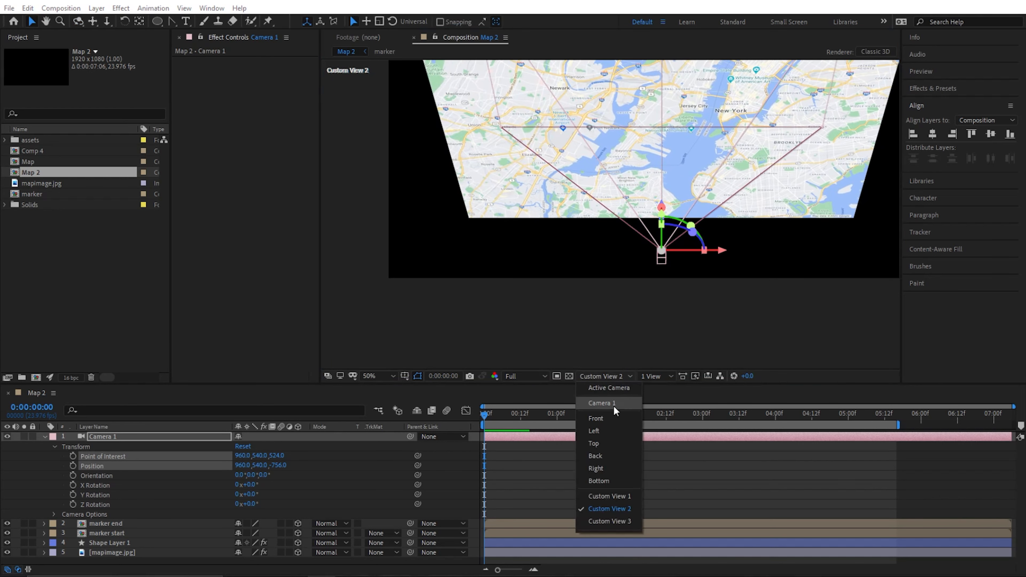
left_click(610, 419)
key("h")
left_click_drag(664, 202, 637, 299)
left_click_drag(495, 416, 813, 443)
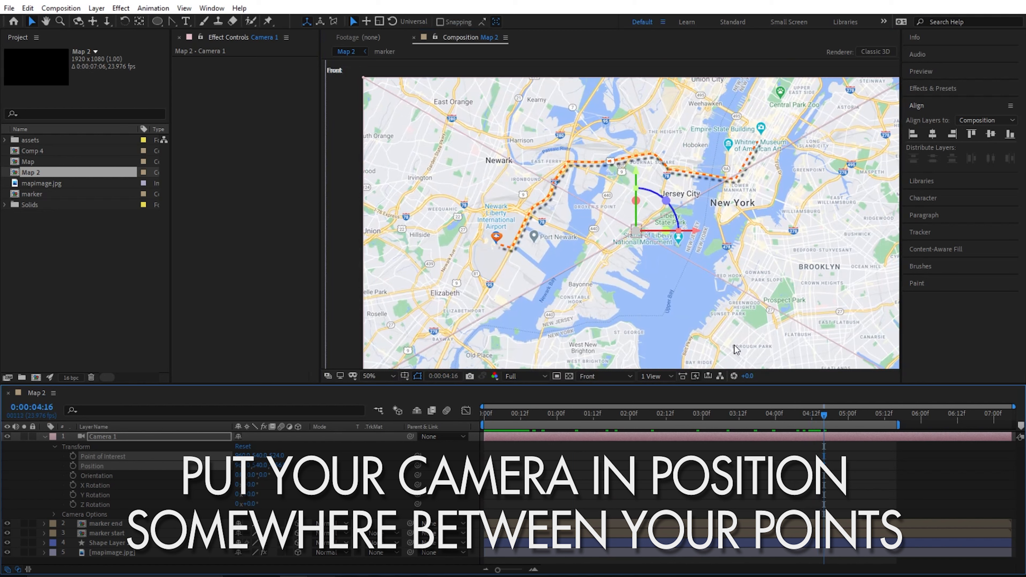
mouse_move(637, 173)
left_mouse_down()
mouse_move(648, 211)
mouse_move(648, 186)
left_mouse_up()
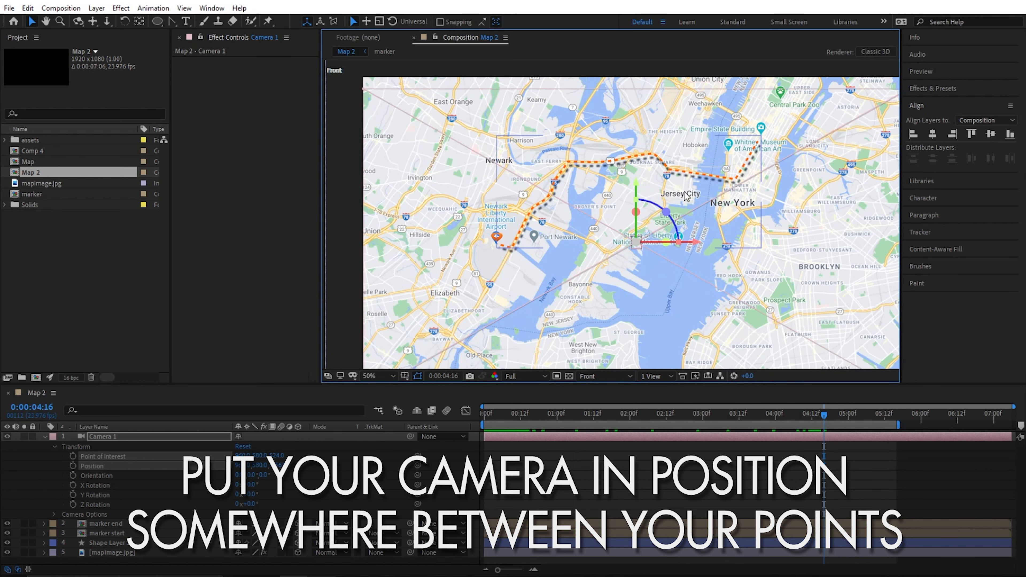
- Return to the Active Camera view and add a null object to the composition
left_click(606, 377)
left_click(609, 388)
key("space")
left_click_drag(606, 180, 642, 201)
right_click(199, 368)
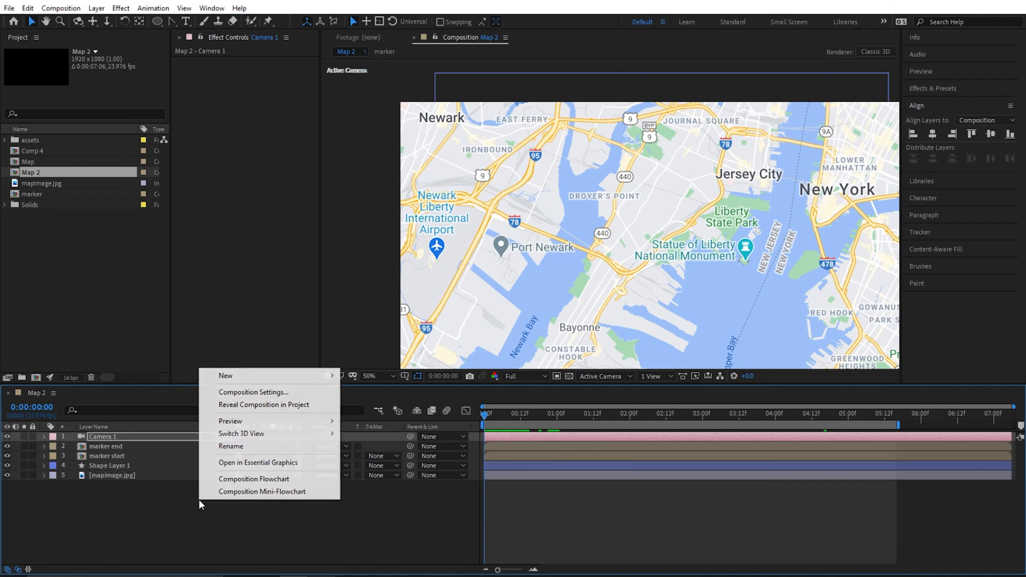
mouse_move(242, 375)
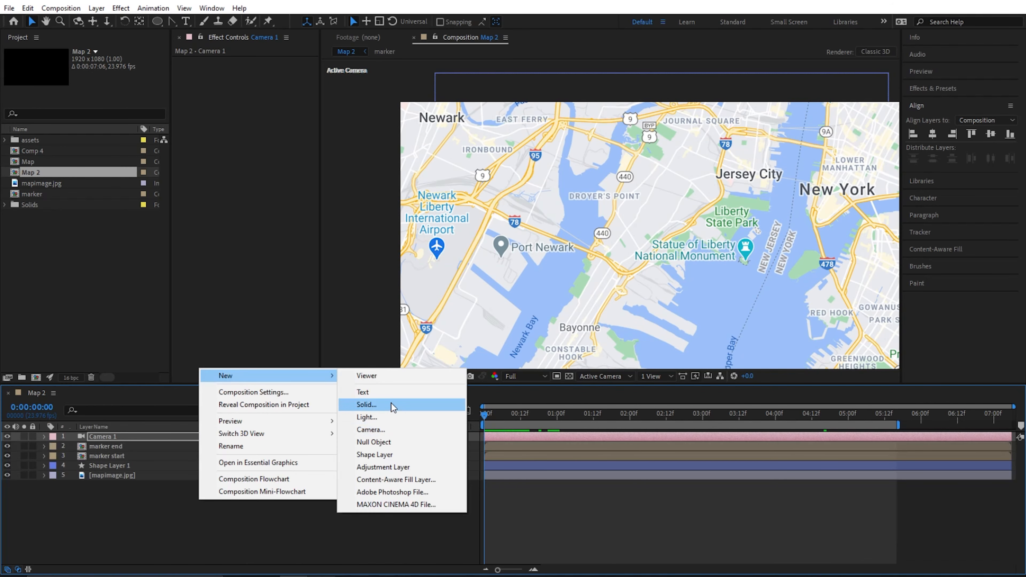
left_click(372, 442)
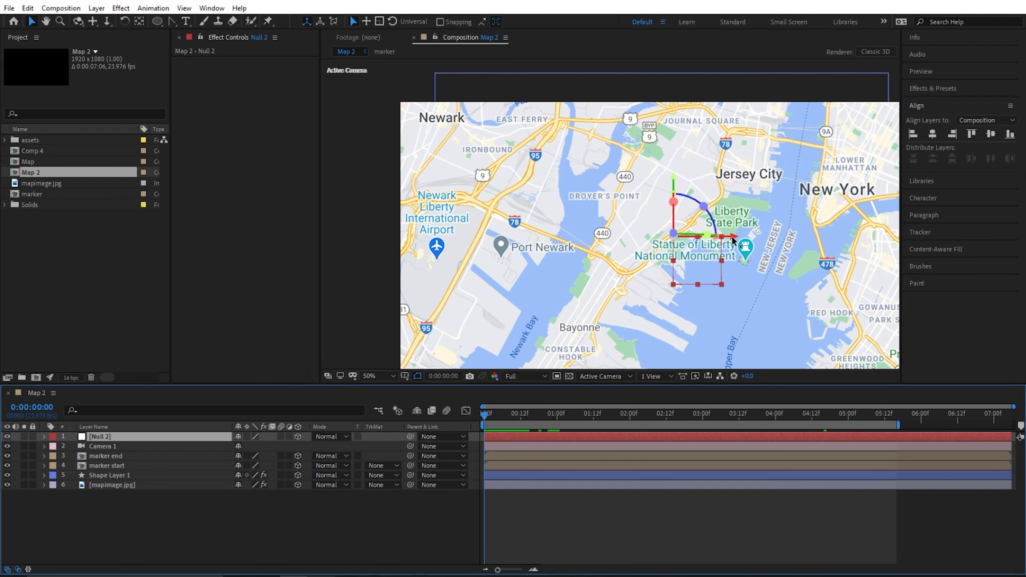
- Move the null object onto the Newark airport pin, and expand the properties of Camera 1 and the null
left_click_drag(732, 238, 593, 251)
left_click_drag(438, 178, 439, 201)
left_click(44, 446)
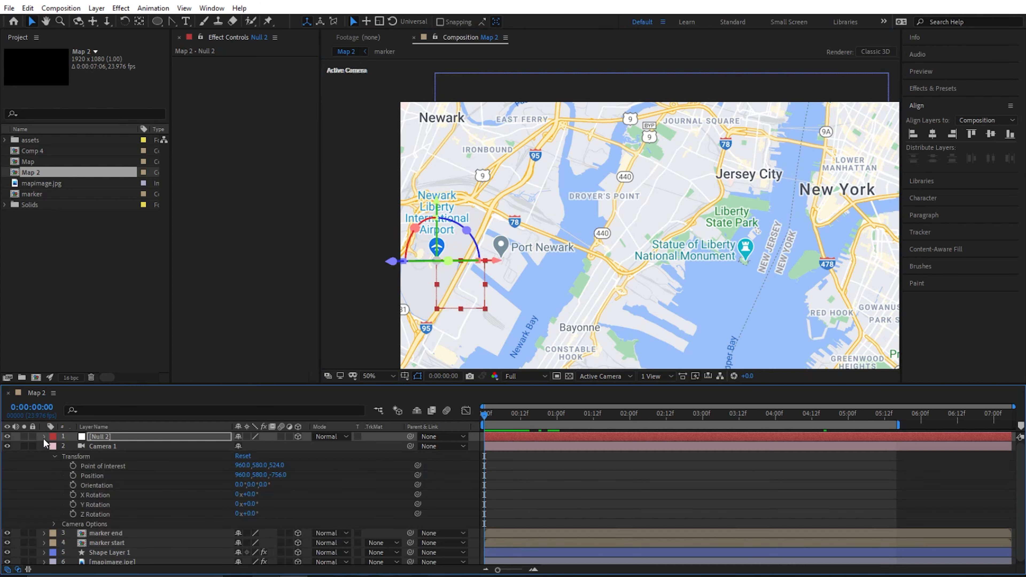
left_click(44, 436)
mouse_move(510, 420)
left_mouse_down()
mouse_move(721, 433)
mouse_move(469, 450)
left_mouse_up()
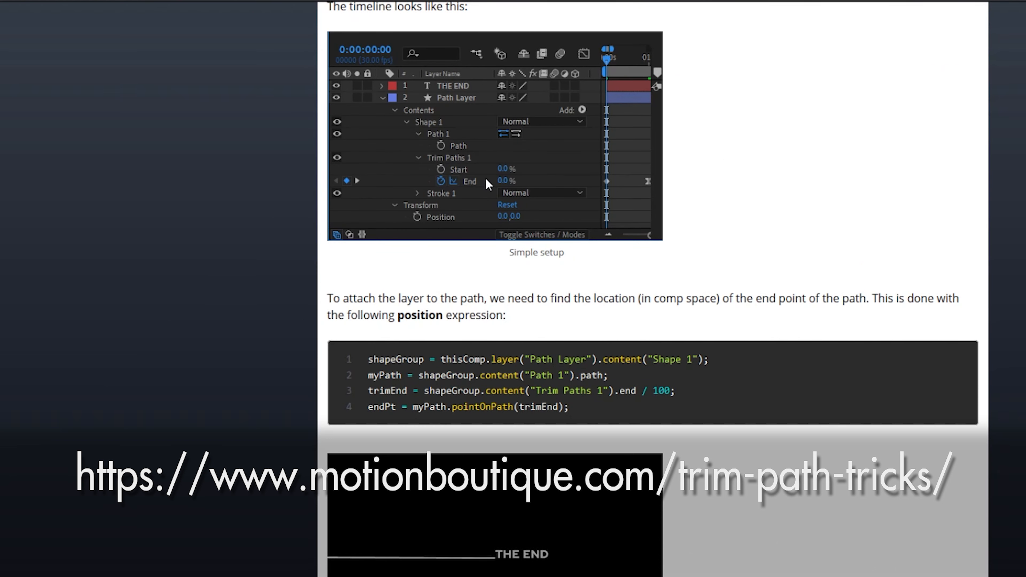
- Copy the four-line pointOnPath position expression from the web page and paste it as an expression on the null's Position in After Effects
double_click(461, 359)
key("ctrl+c")
key("ctrl+c")
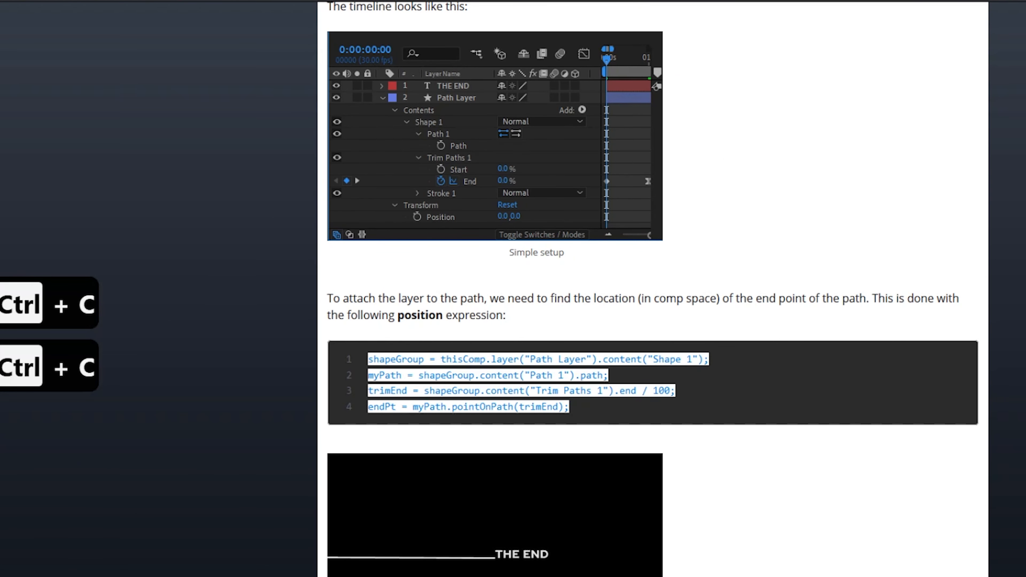
key("p")
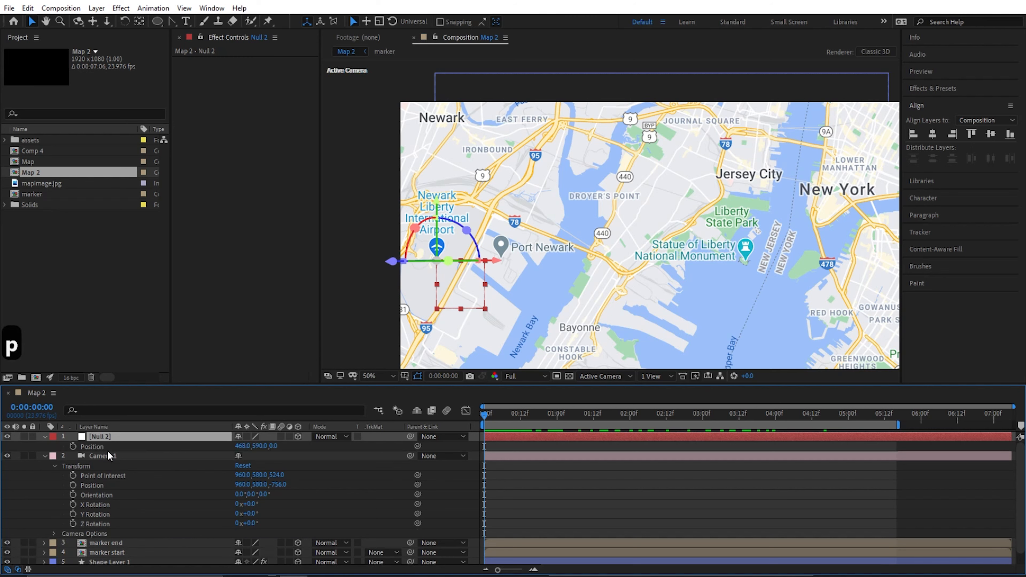
left_click(97, 446)
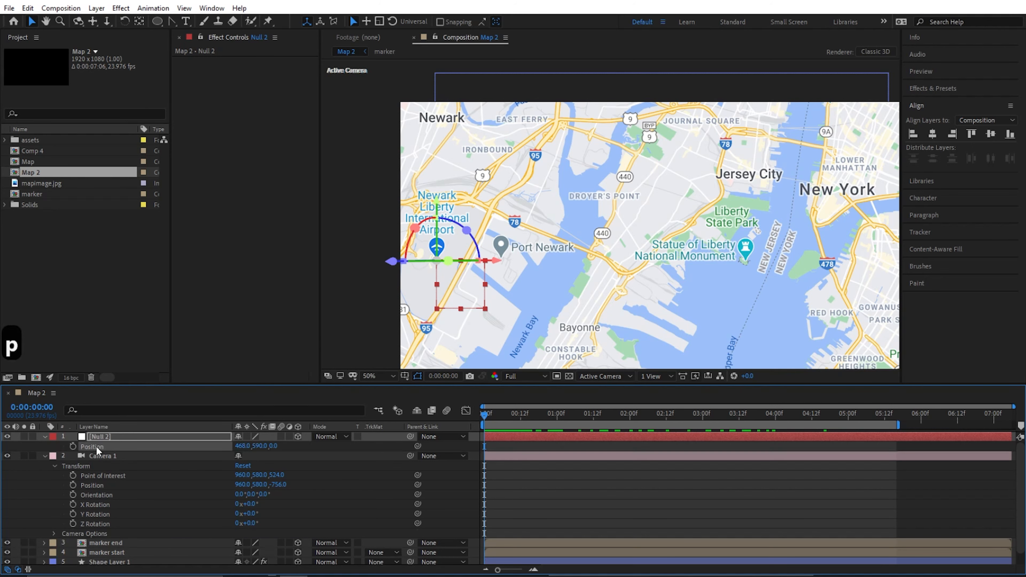
left_click(72, 446, "alt")
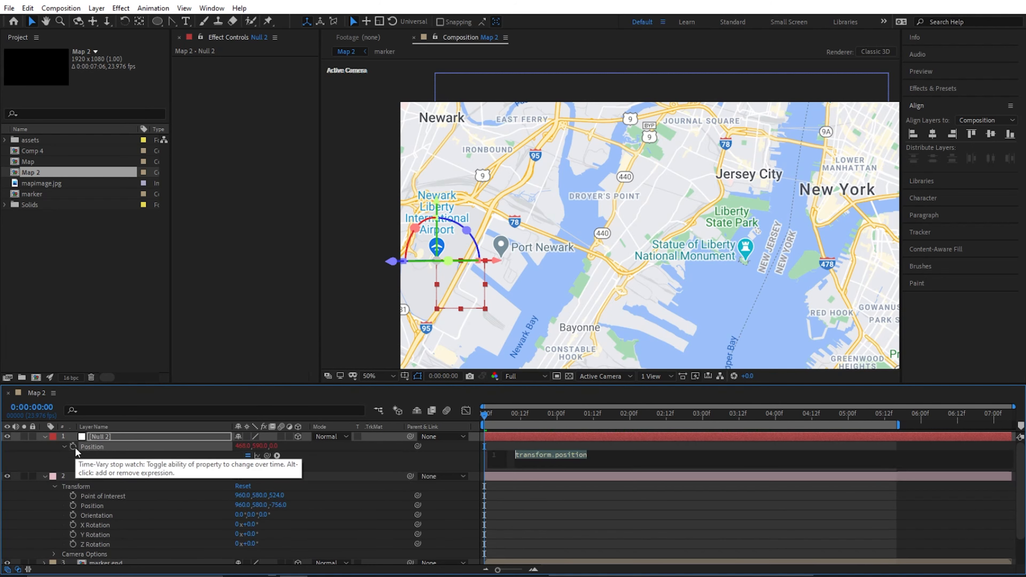
key("ctrl+v")
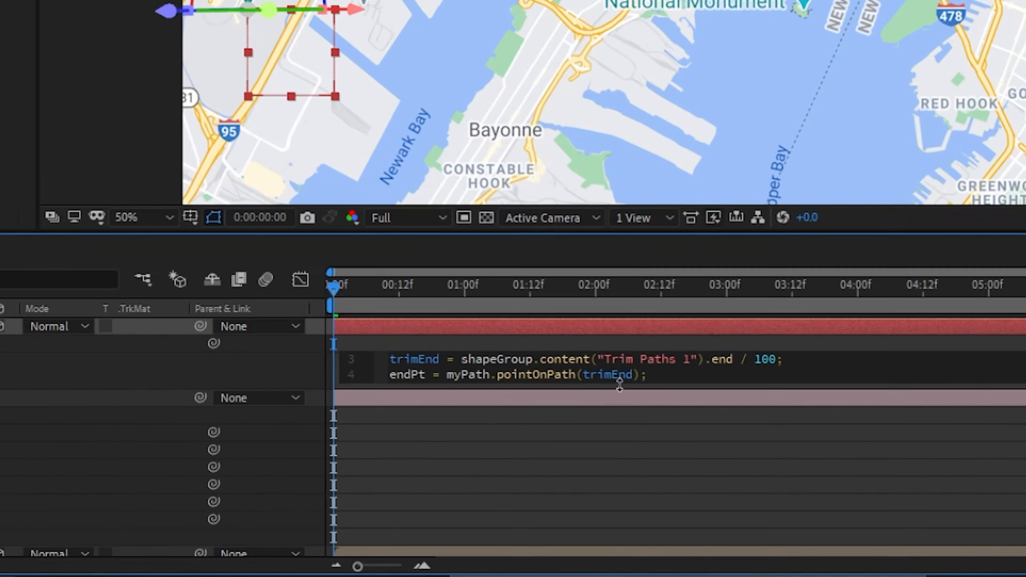
left_click_drag(646, 469, 643, 485)
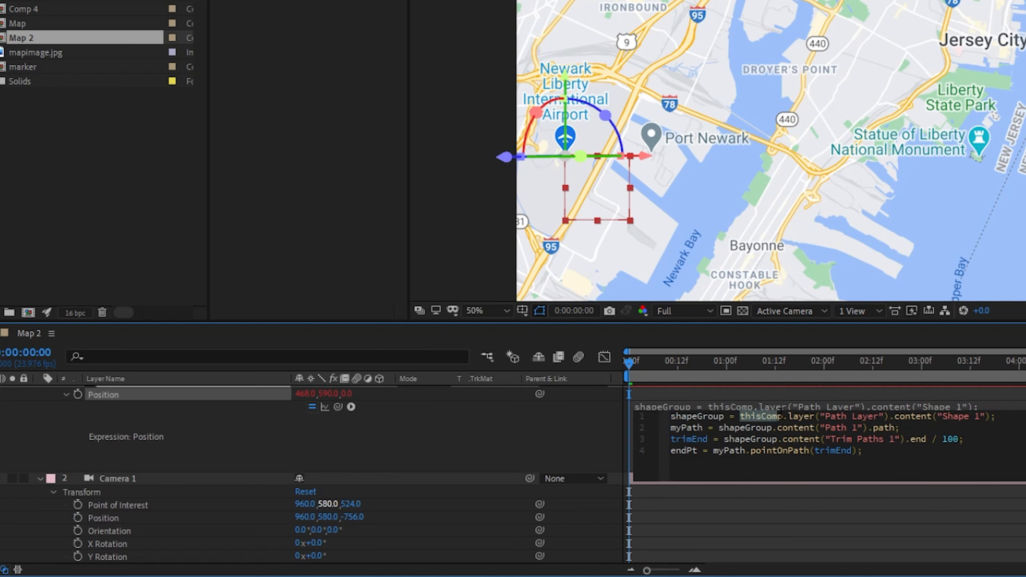
- Rename the route's shape layer, Shape Layer 1, to path
left_click_drag(825, 416, 835, 416)
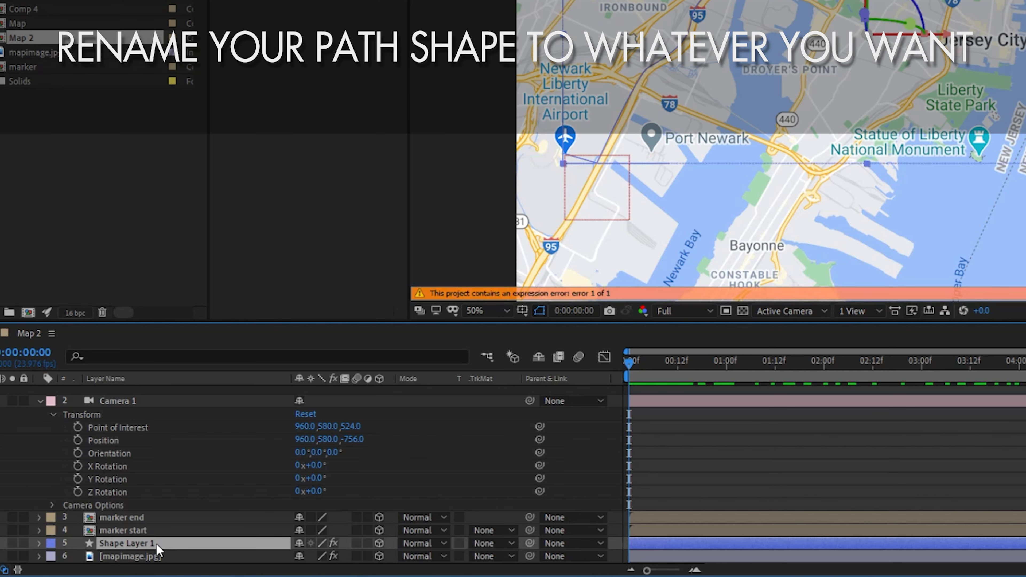
key("Return")
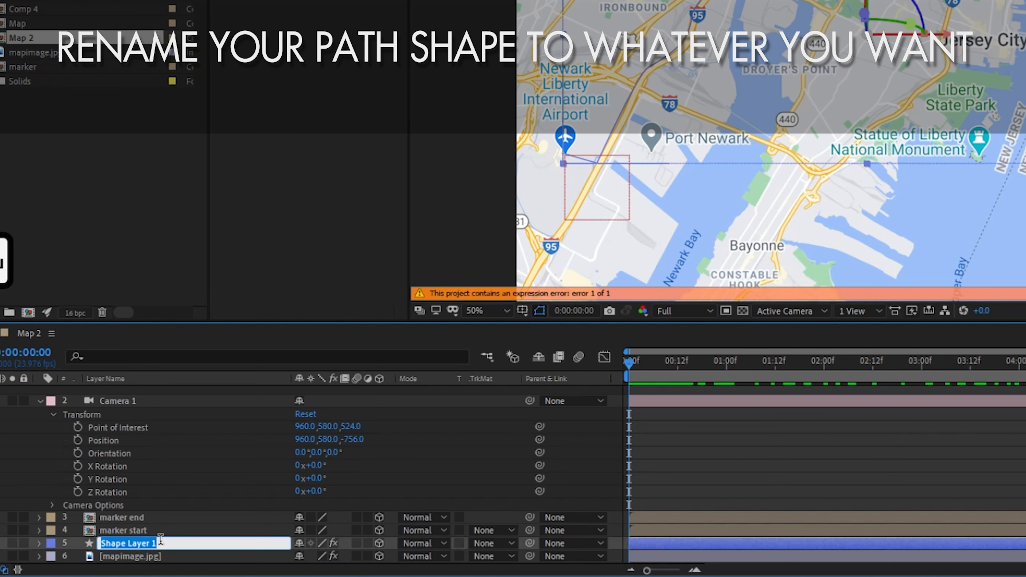
type("path")
key("Return")
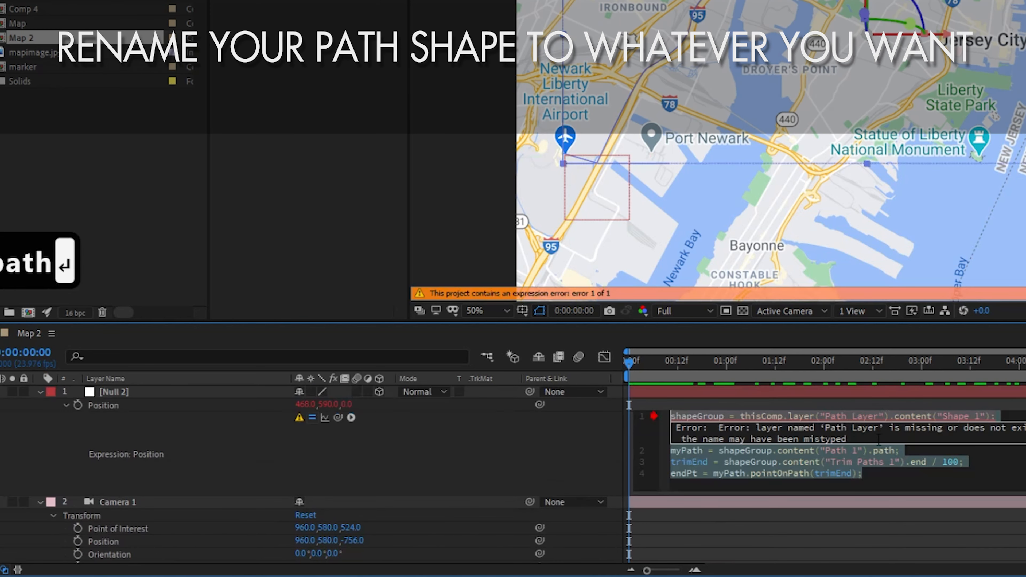
- Replace the layer name "Path Layer" with "path" in the first line of the null's position expression
left_click_drag(879, 416, 825, 416)
type("path")
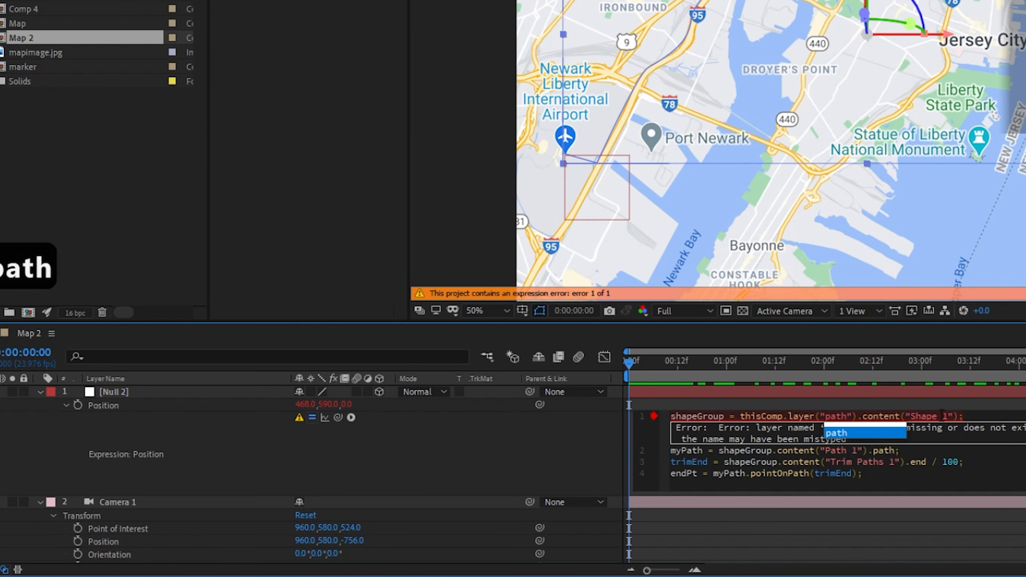
left_click(945, 395)
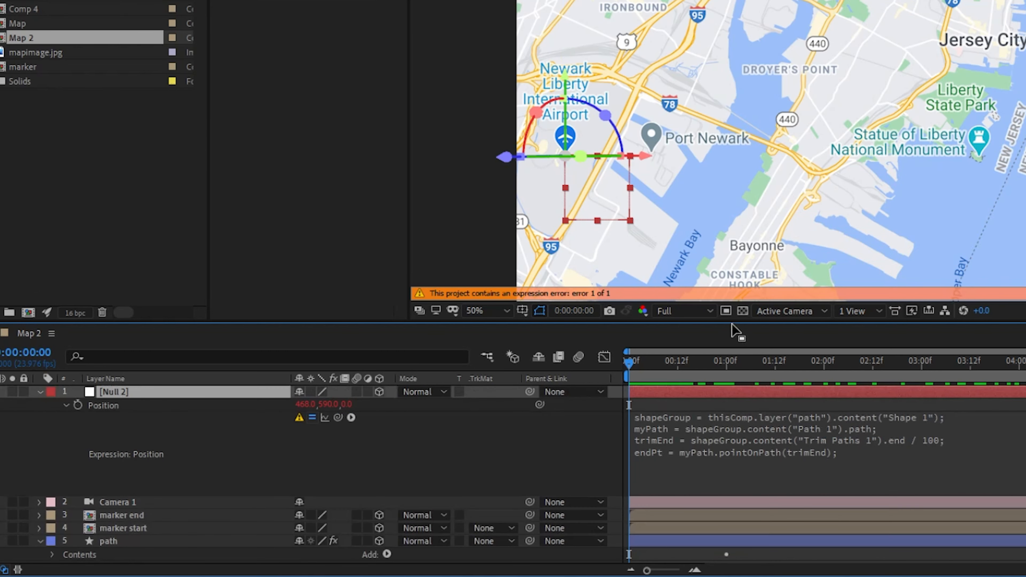
- Enlarge the timeline and expand the path layer's contents to compare Shape 1, Path 1 and Trim Paths 1 with the expression
left_click_drag(731, 324, 731, 173)
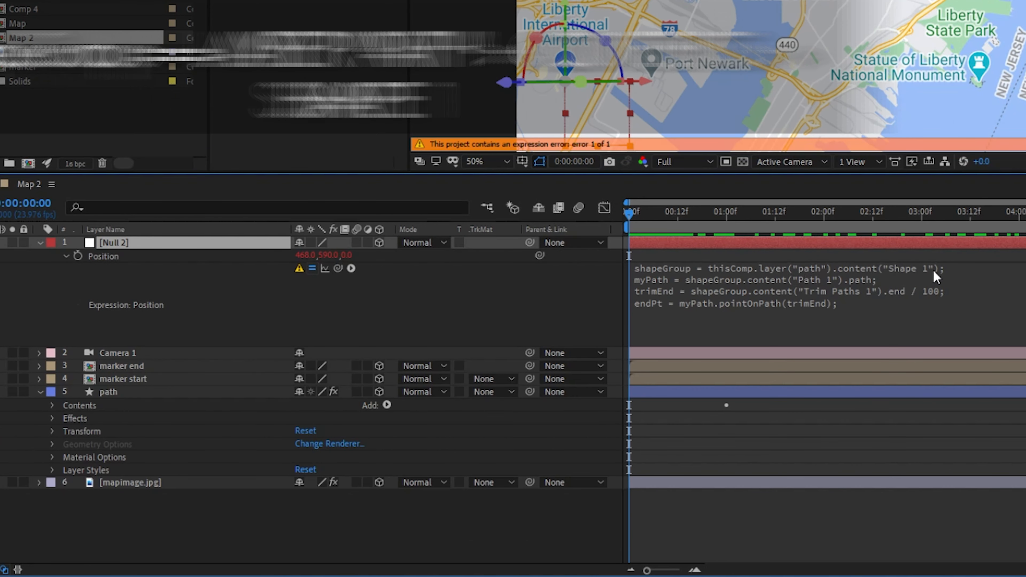
left_click(52, 405)
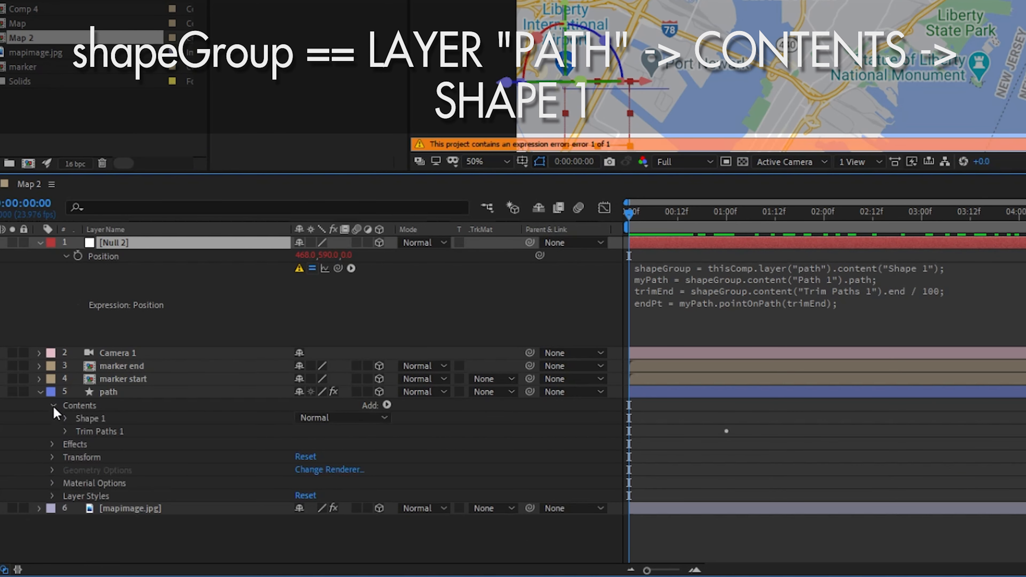
left_click(64, 418)
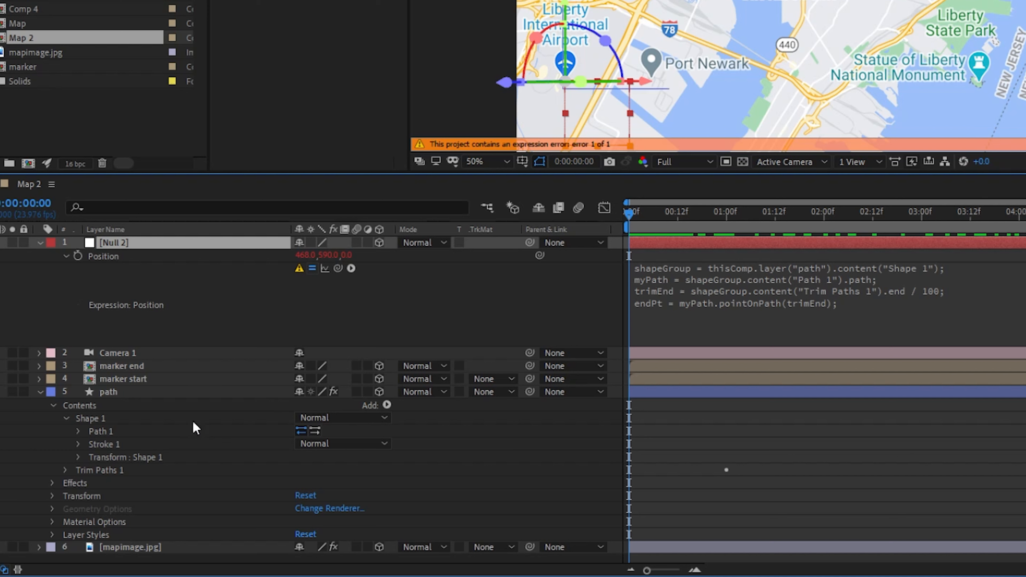
left_click(101, 432)
left_click(78, 431)
left_click(128, 447)
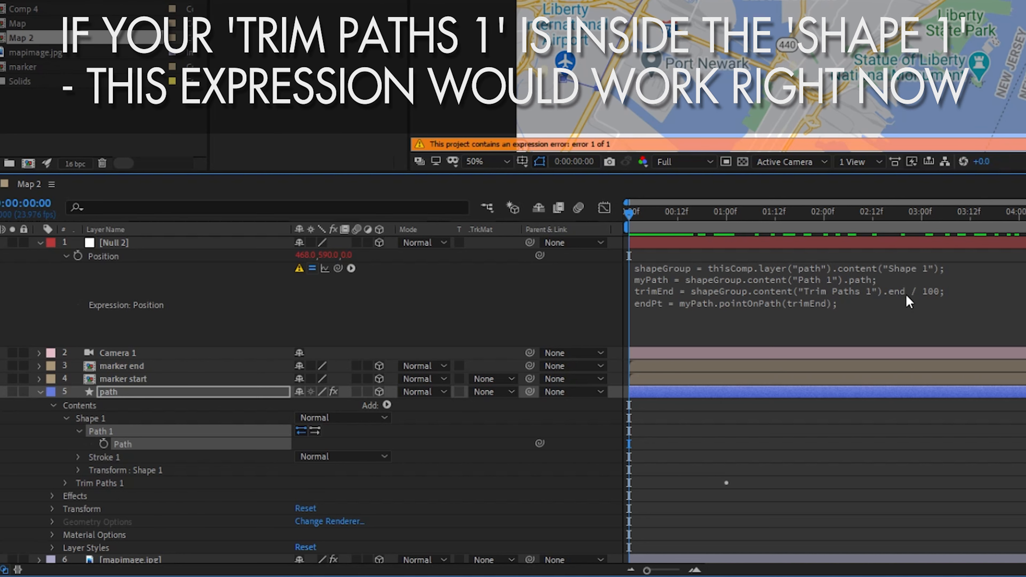
left_click(65, 483)
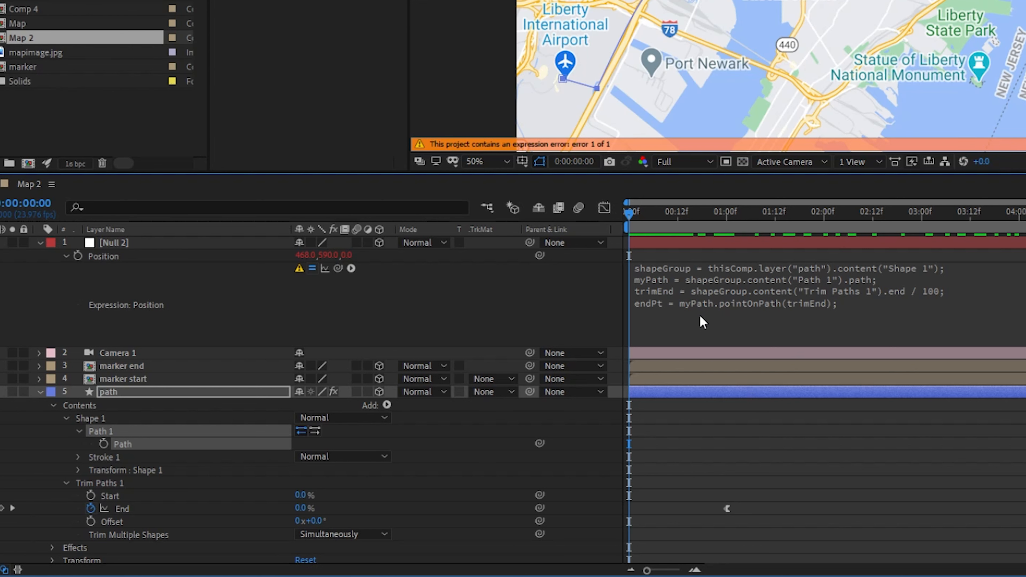
- Change the expression's trimEnd line to reference thisComp.layer("path").content("Trim Paths 1").end / 100 instead of shapeGroup
left_click(700, 316)
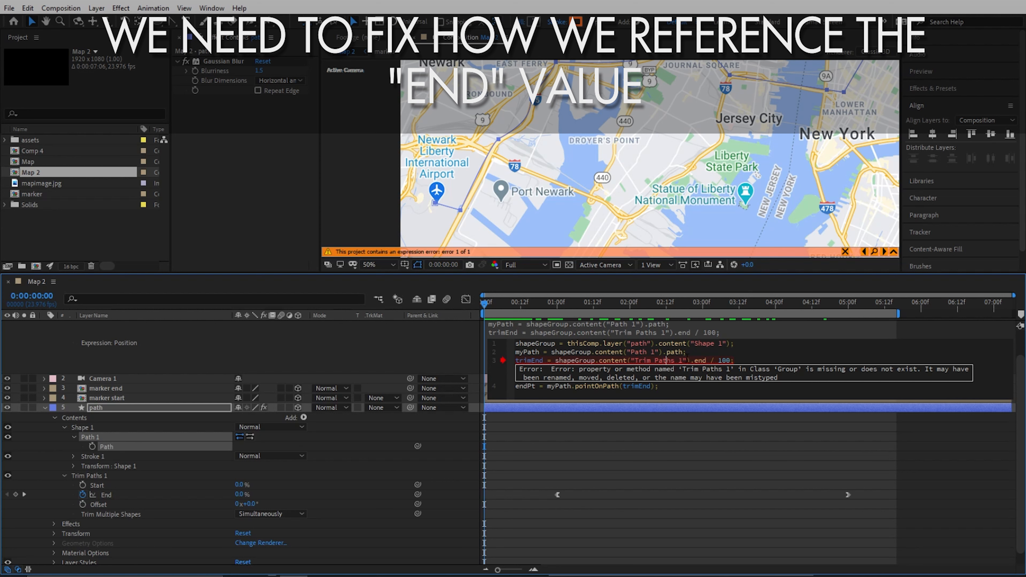
double_click(571, 359)
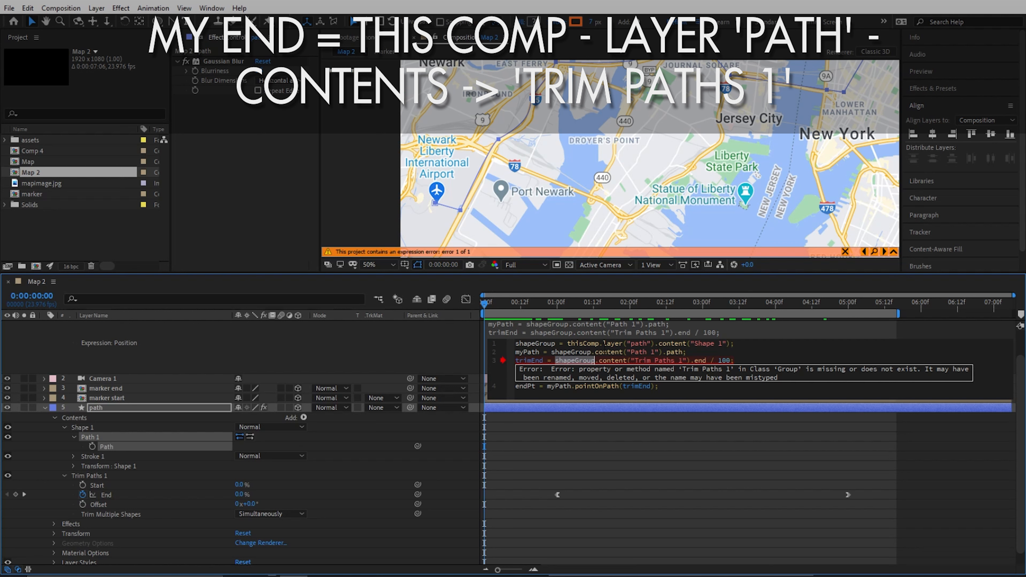
left_click_drag(567, 344, 654, 344)
key("ctrl+c")
left_click_drag(595, 359, 554, 360)
key("ctrl+v")
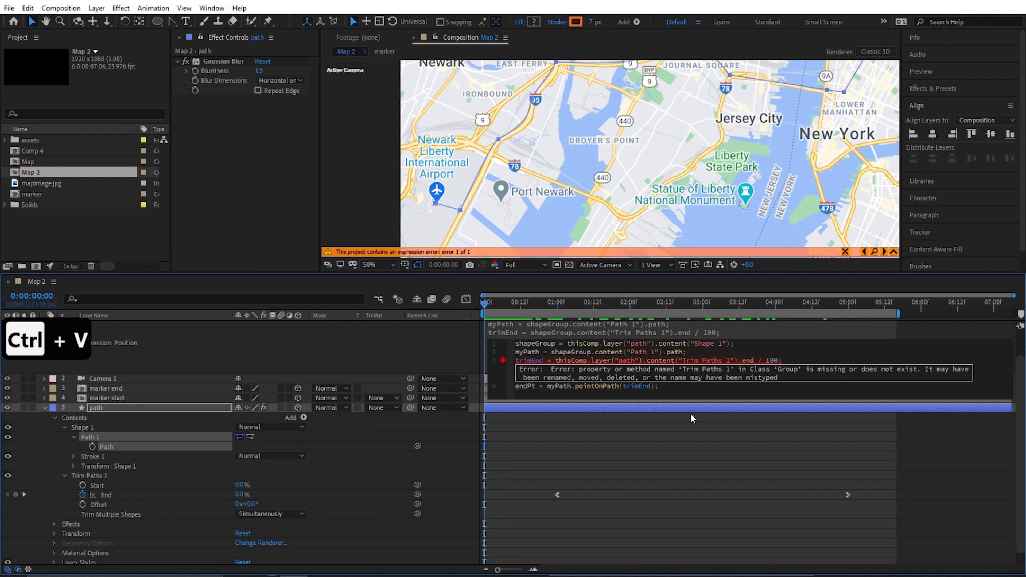
left_click(661, 461)
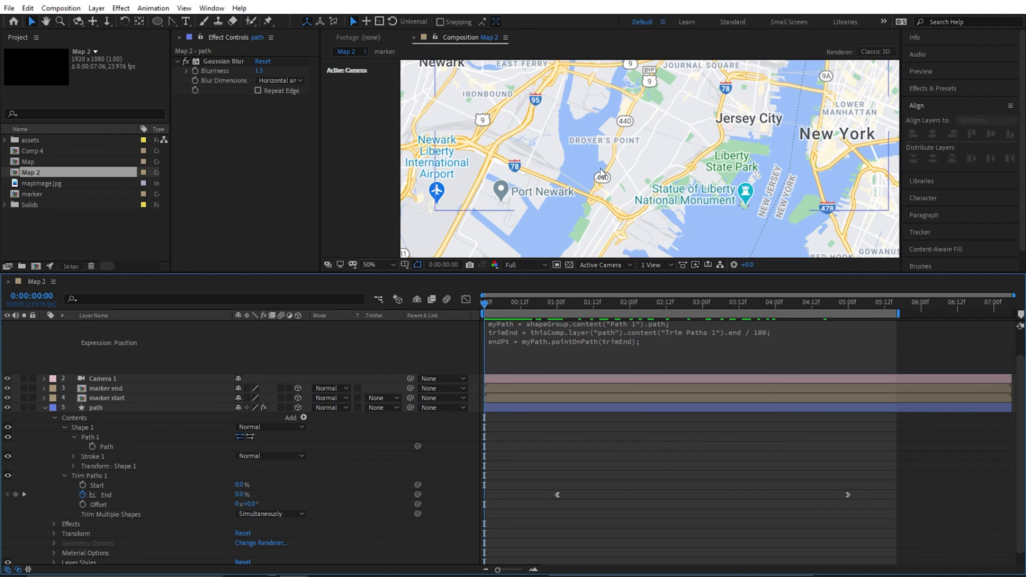
- Scrub to frame 11 and examine the null's location relative to the map and the expression's endPt line
left_click_drag(488, 302, 530, 307)
scroll(572, 137, "down", 3)
left_click_drag(581, 145, 584, 157)
mouse_move(518, 307)
left_mouse_down()
mouse_move(761, 336)
mouse_move(521, 355)
left_mouse_up()
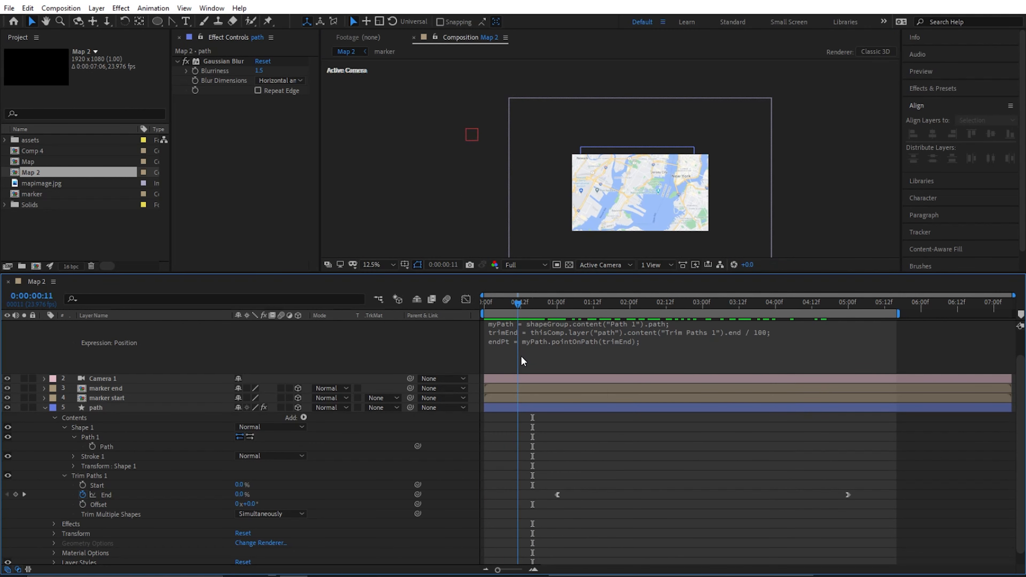
left_click(524, 344)
left_click(521, 336)
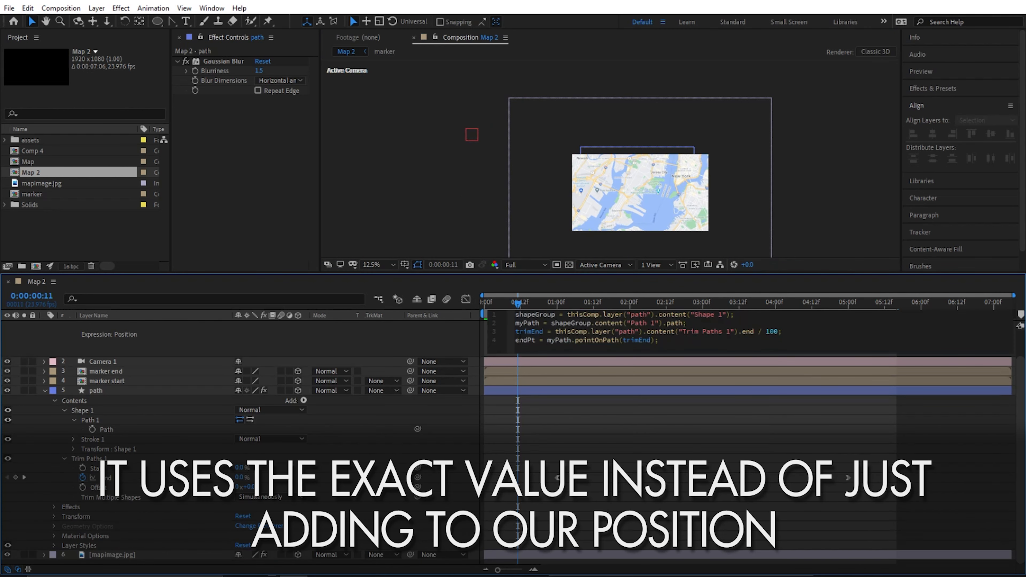
triple_click(520, 342)
left_click(630, 343)
scroll(582, 159, "up", 1)
middle_click(585, 159)
left_click_drag(585, 159, 611, 119)
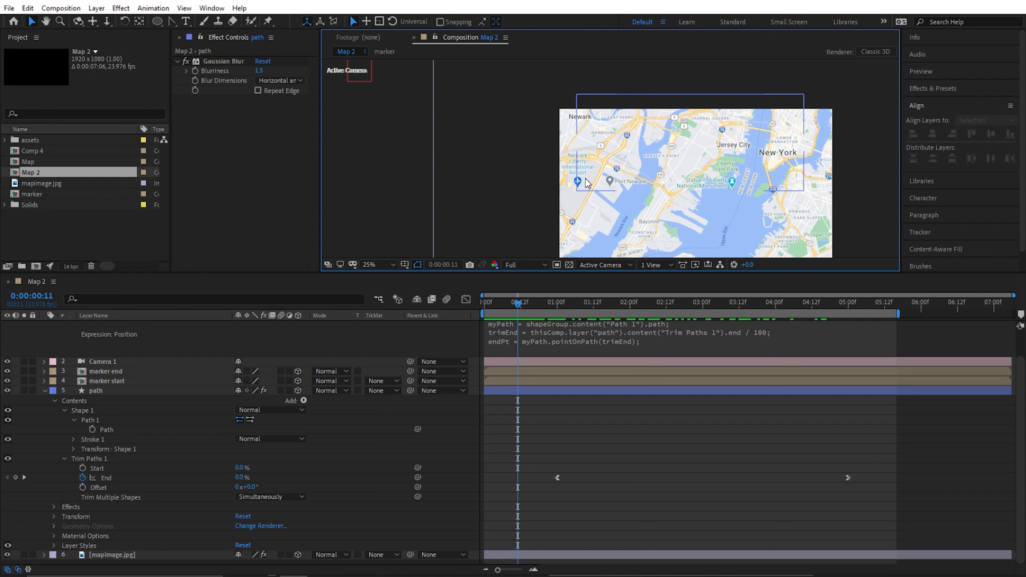
- Add the null's own position to the last expression line so it reads endPt = value + myPath.pointOnPath(trimEnd)
left_click(524, 347)
left_click(546, 339)
left_click_drag(547, 340, 658, 340)
left_click(571, 340)
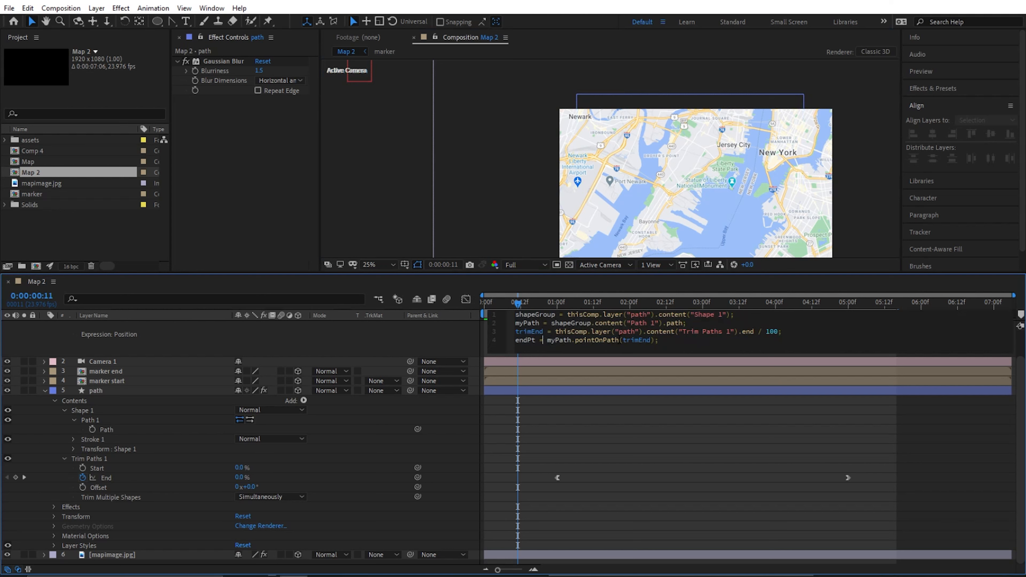
type("value")
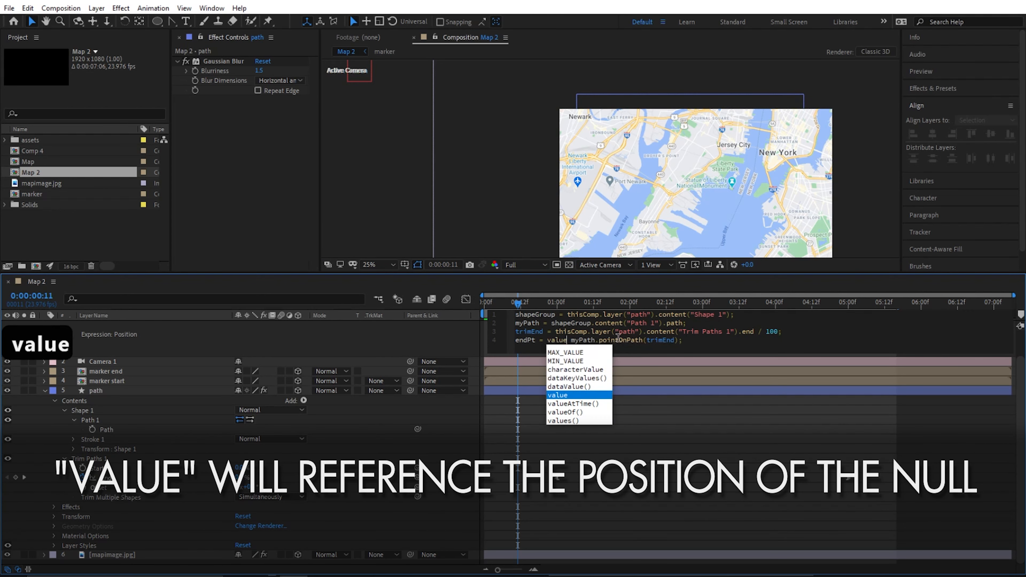
type(" +")
key("BackSpace")
key("BackSpace")
type("+")
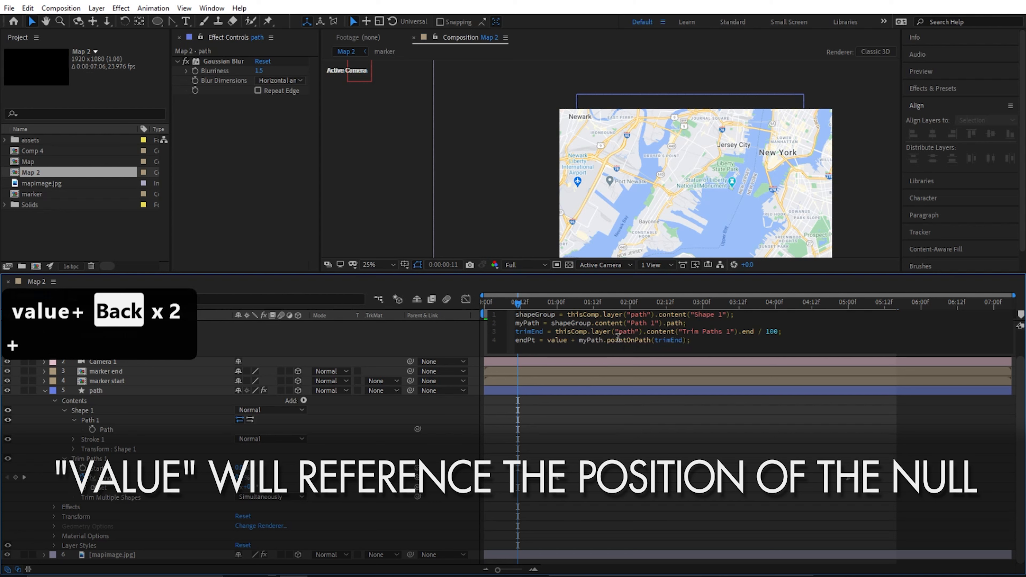
left_click(627, 492)
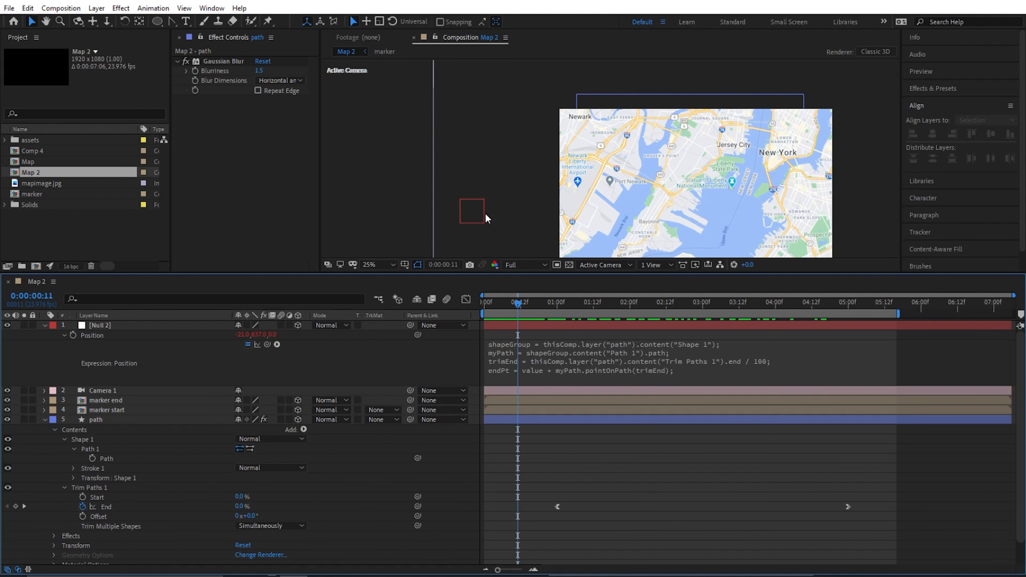
- At the first frame, move the null onto the route's start at the Newark airport pin
left_click(483, 218)
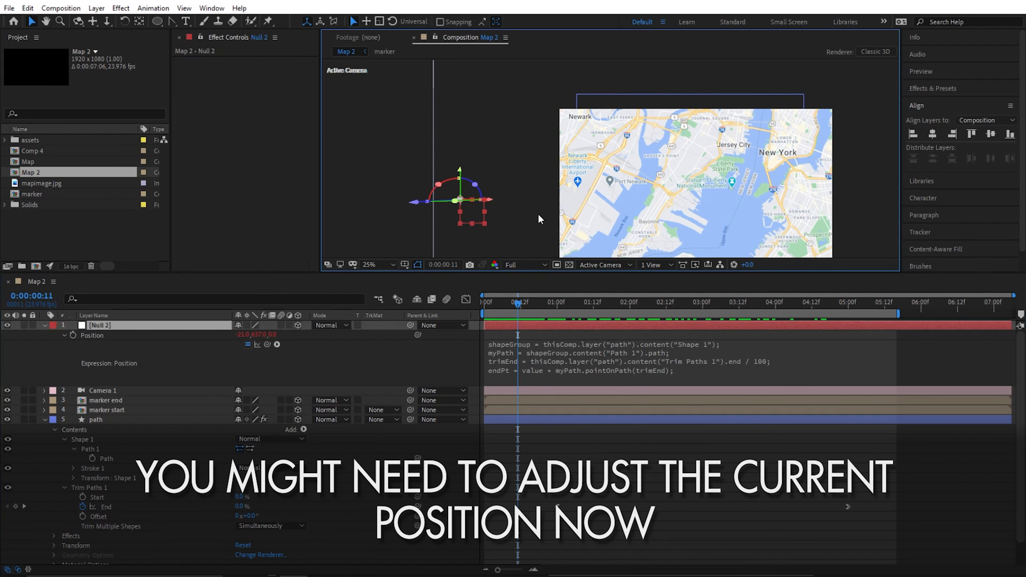
scroll(544, 211, "up", 2)
left_click_drag(544, 201, 579, 170)
left_click_drag(519, 303, 483, 306)
left_click_drag(404, 213, 528, 218)
left_click_drag(576, 155, 577, 129)
- Scrub through the route animation to check that the null follows the path's drawn end
left_click_drag(580, 305, 666, 304)
scroll(746, 132, "down", 2)
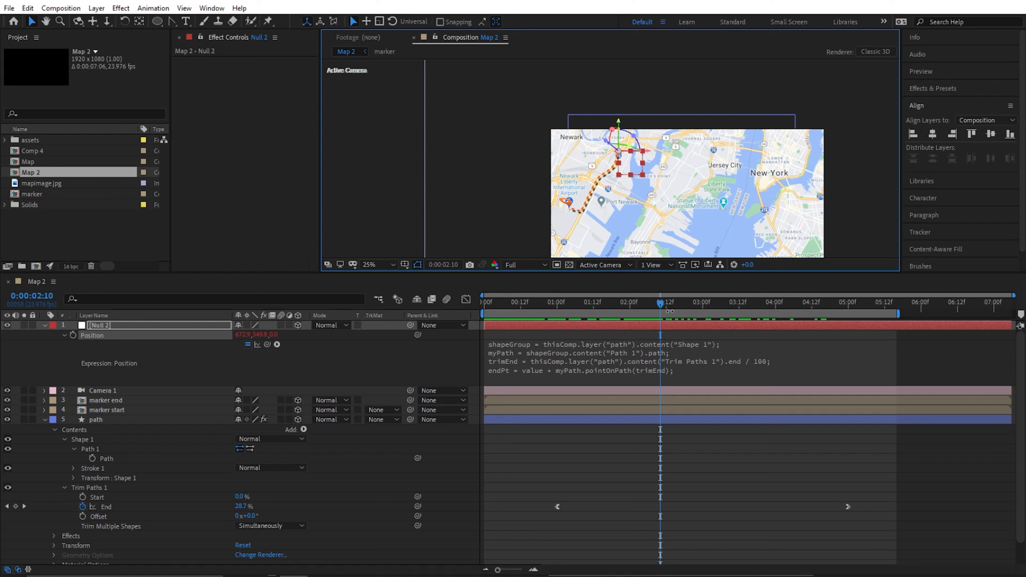
left_click_drag(682, 305, 781, 314)
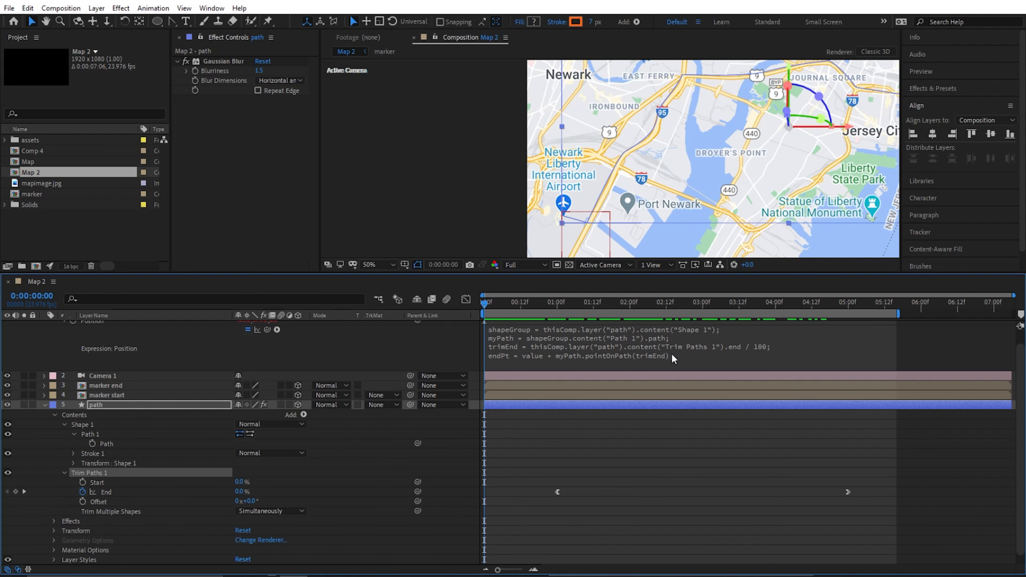
- Collapse the path layer, expand Camera 1 and link its Point of Interest to the null's Position
left_click(44, 405)
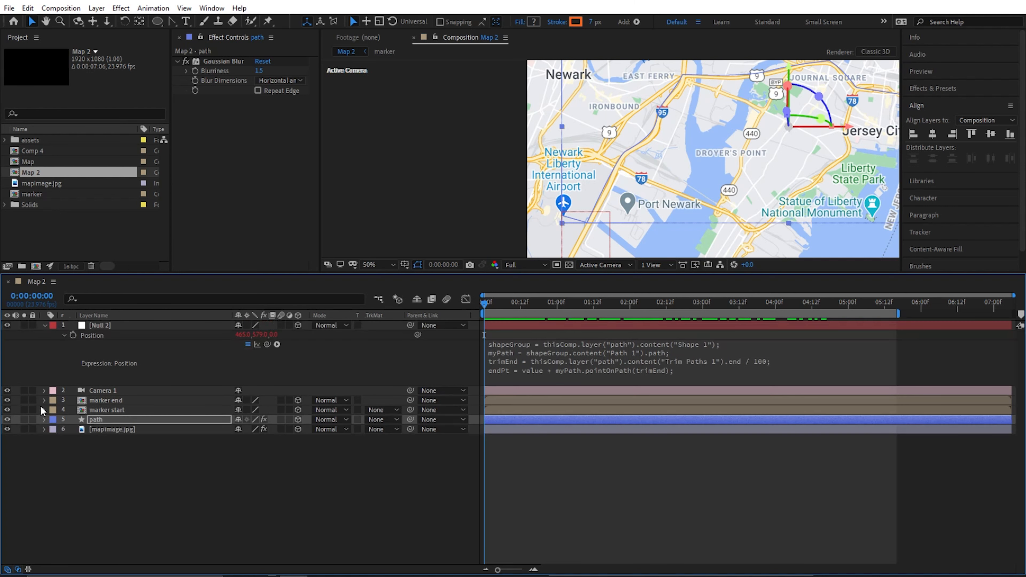
left_click(98, 390)
left_click(44, 391)
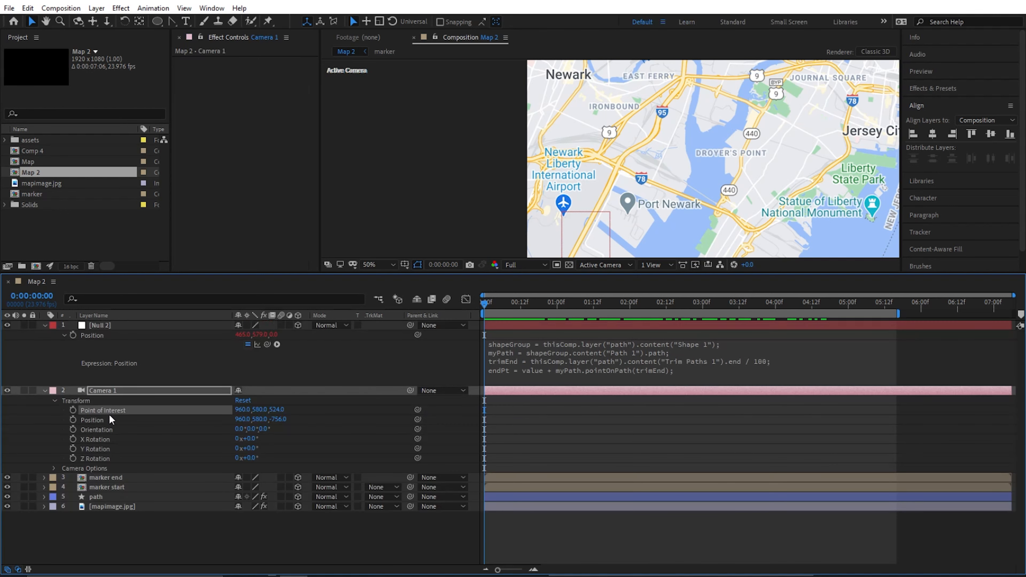
left_click_drag(418, 410, 91, 339)
- Fit the composition in the viewer and preview the camera's motion along the route
left_click(379, 372)
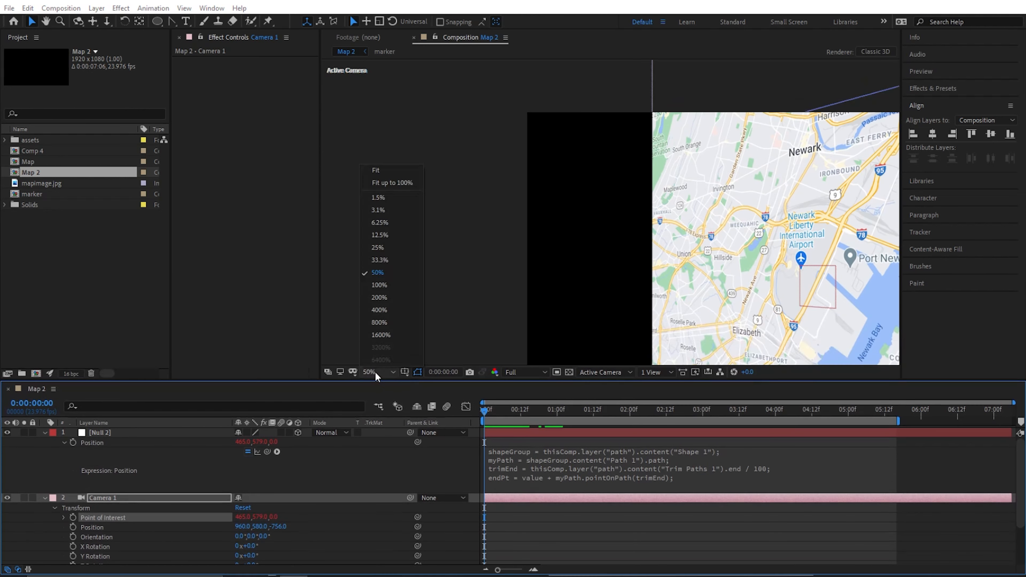
left_click(393, 169)
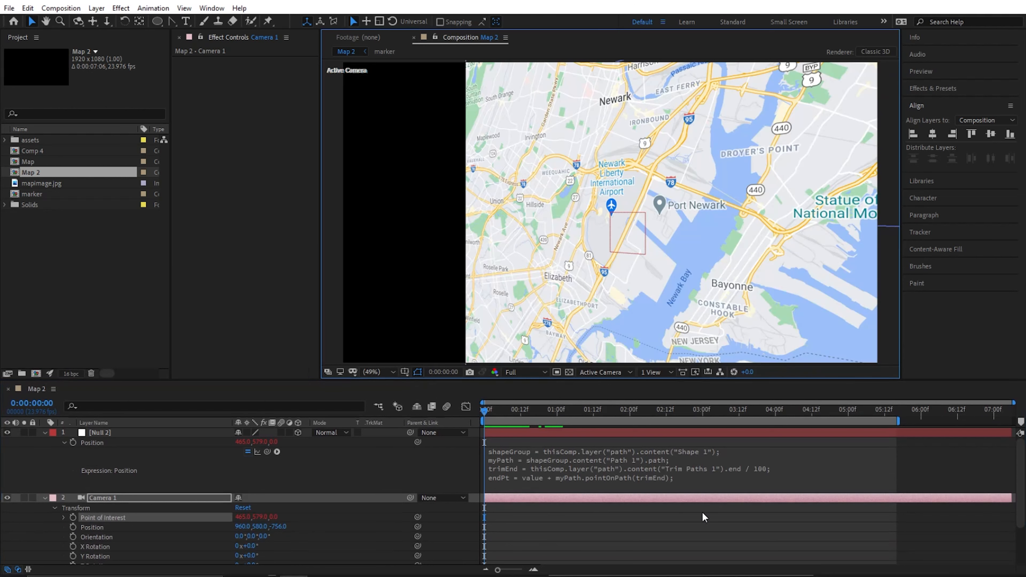
key("space")
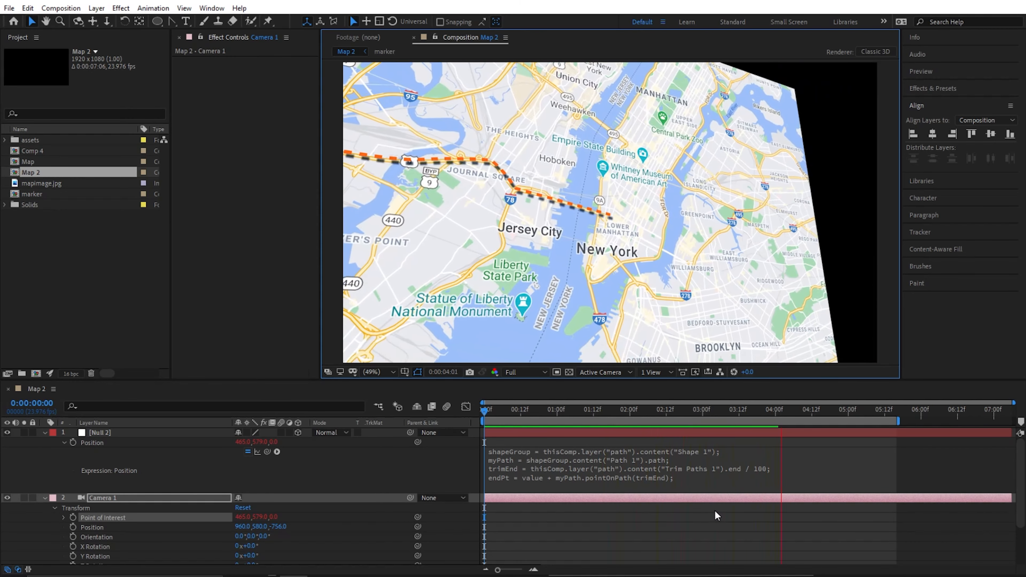
- Set Camera 1's focal length to 50 mm and preview the closer camera move along the route
key("space")
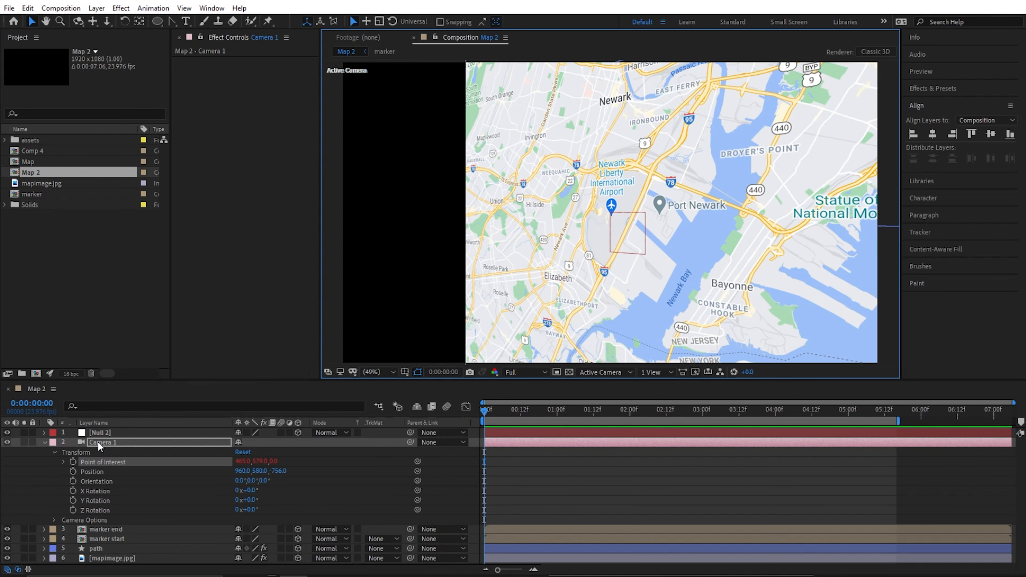
left_click(97, 442)
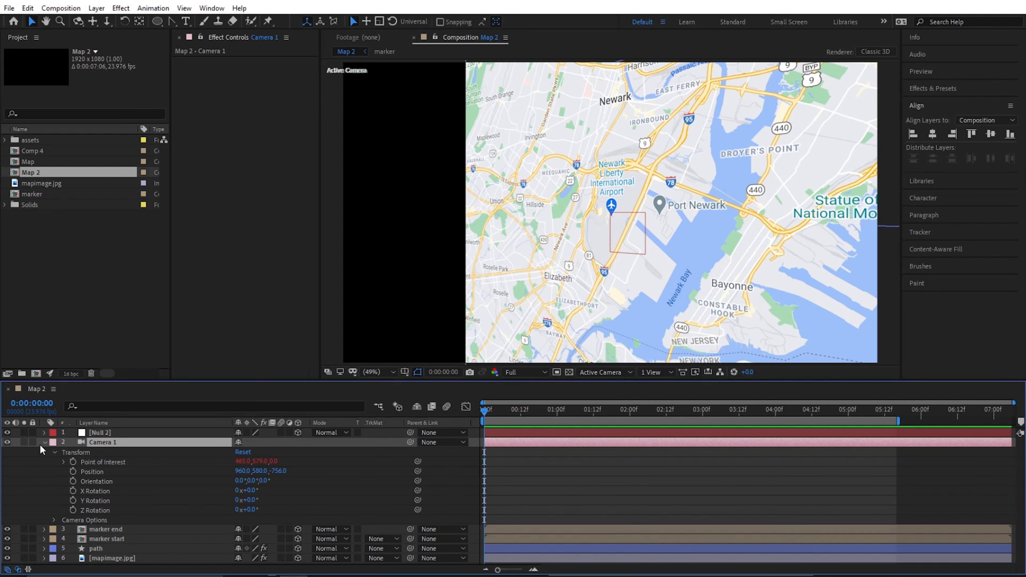
double_click(97, 439)
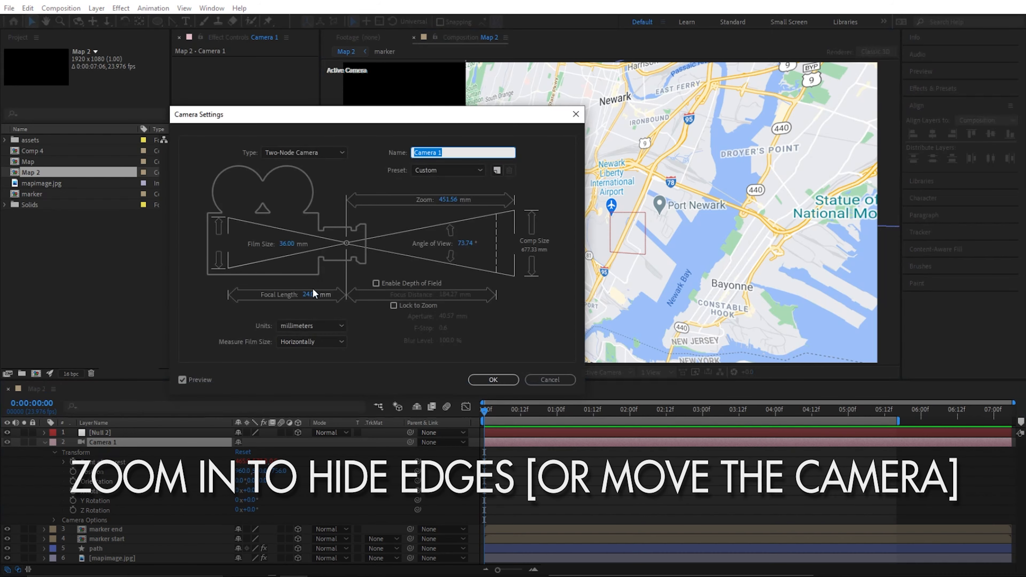
left_click(309, 294)
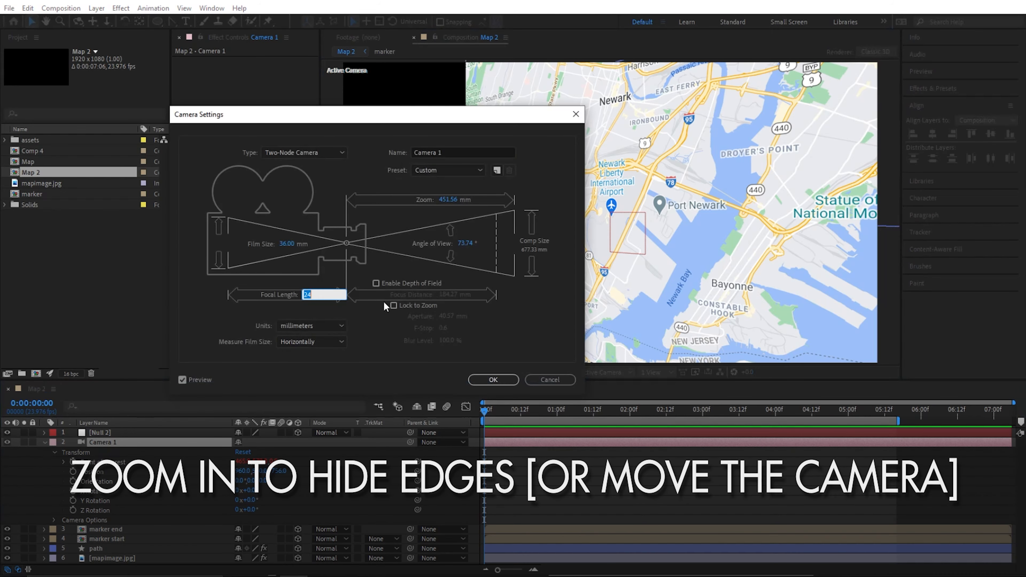
type("50")
key("Return")
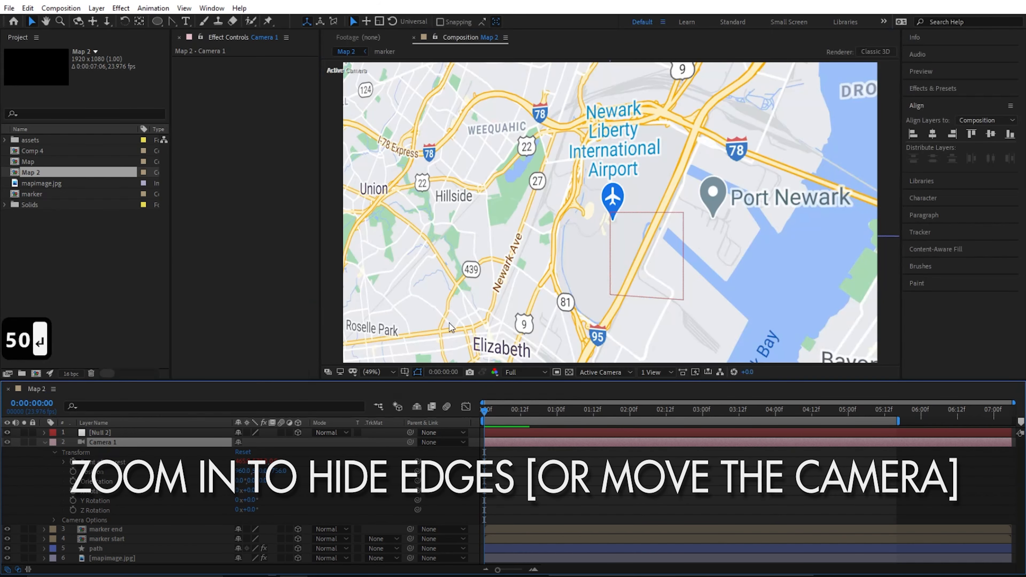
key("space")
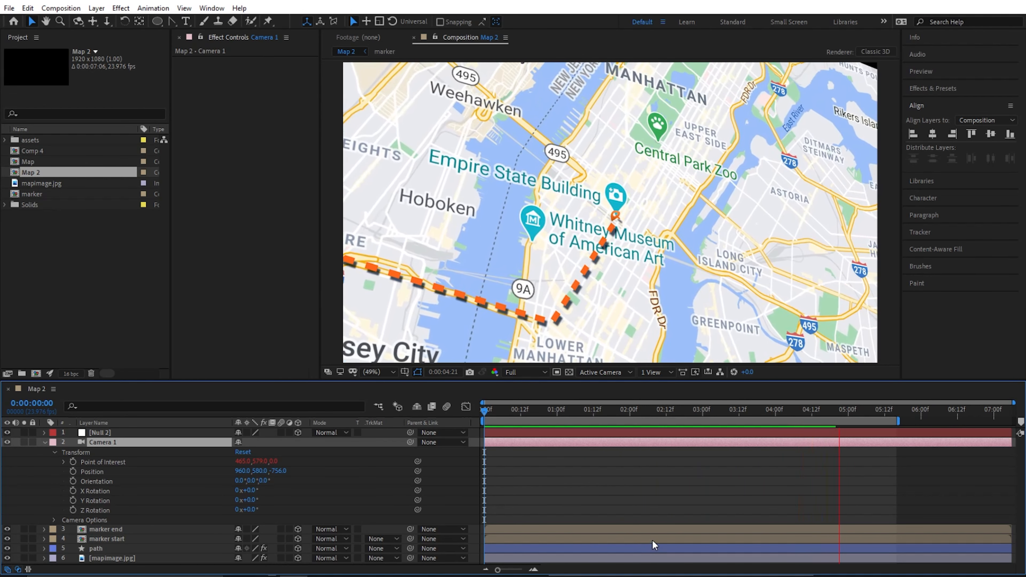
key("space")
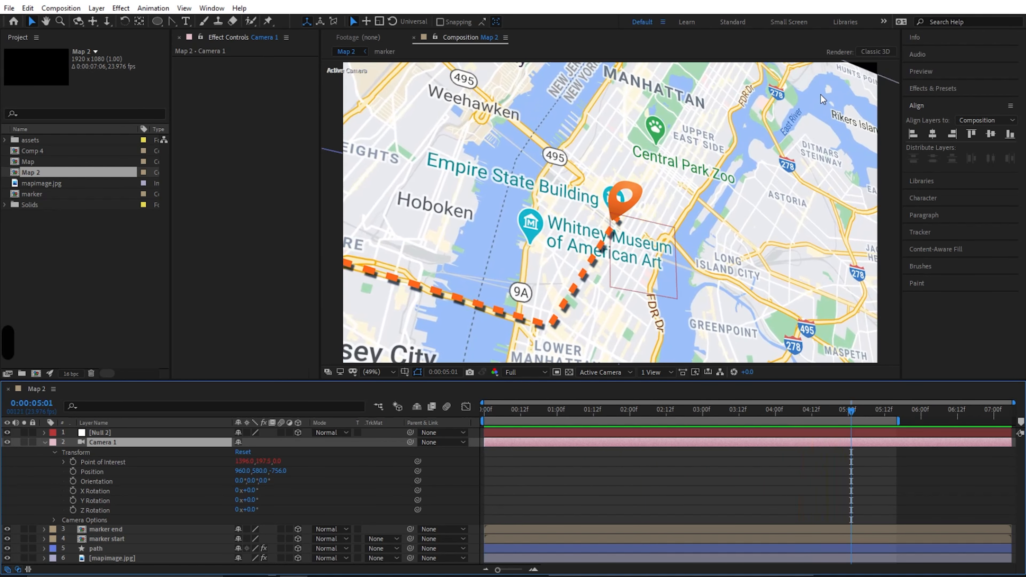
- Apply the CC RepeTile effect to the mapimage.jpg layer, with Expand Up set to 85 and tiling set to Unfold
left_click(113, 559)
key("ctrl+space")
type("repe")
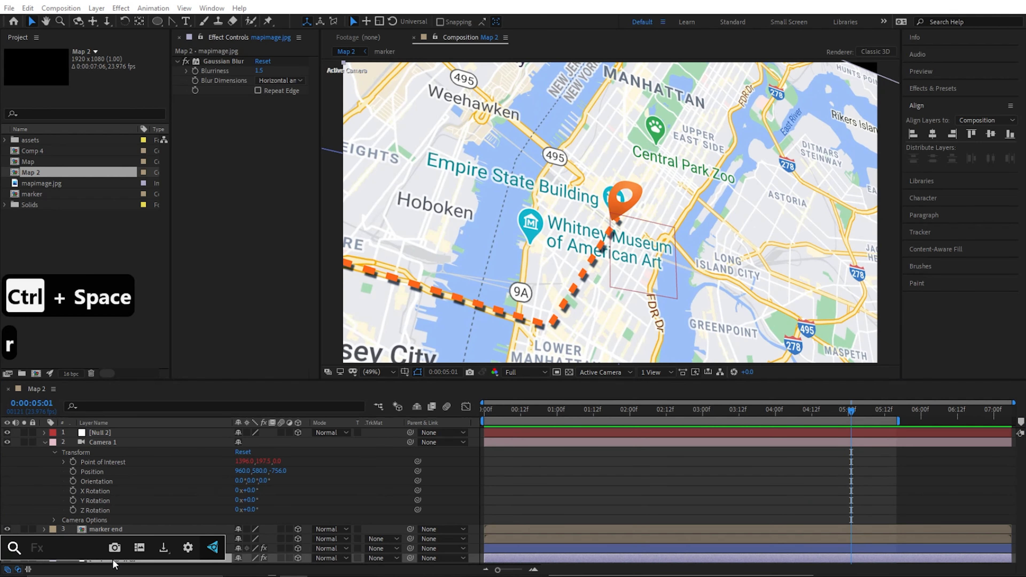
key("Return")
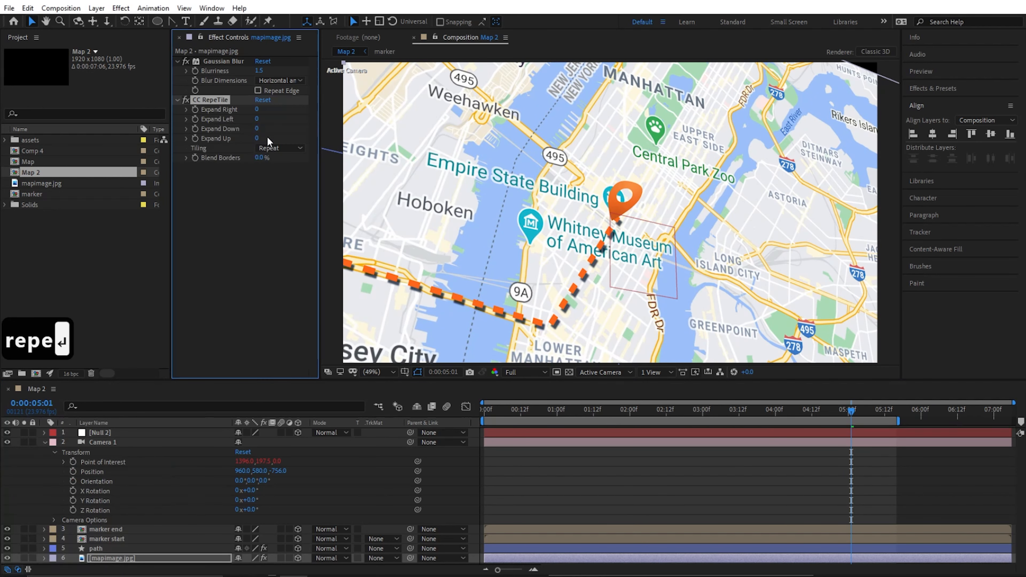
left_click_drag(263, 137, 293, 138)
left_click(283, 149)
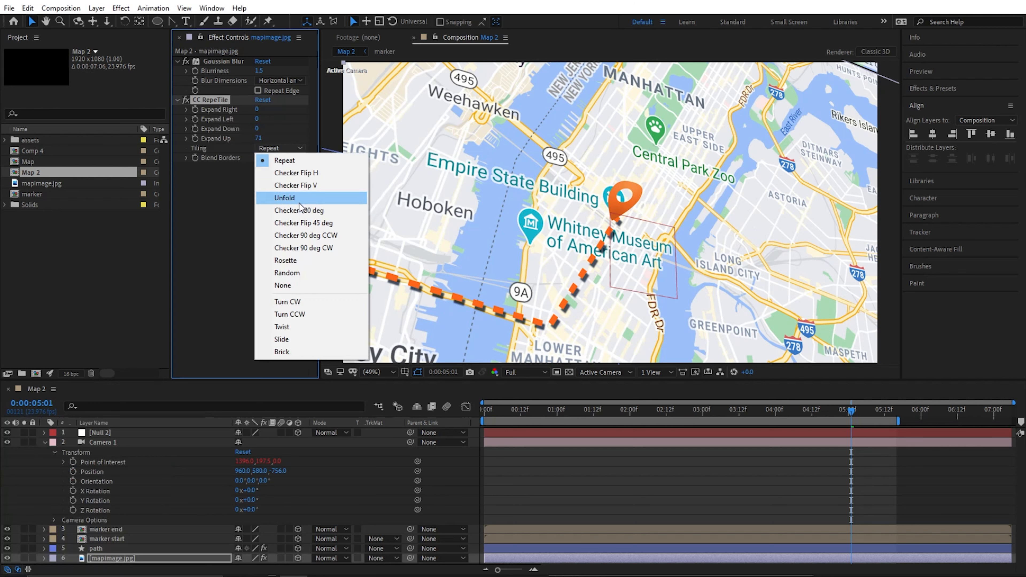
left_click(284, 198)
left_click(783, 529)
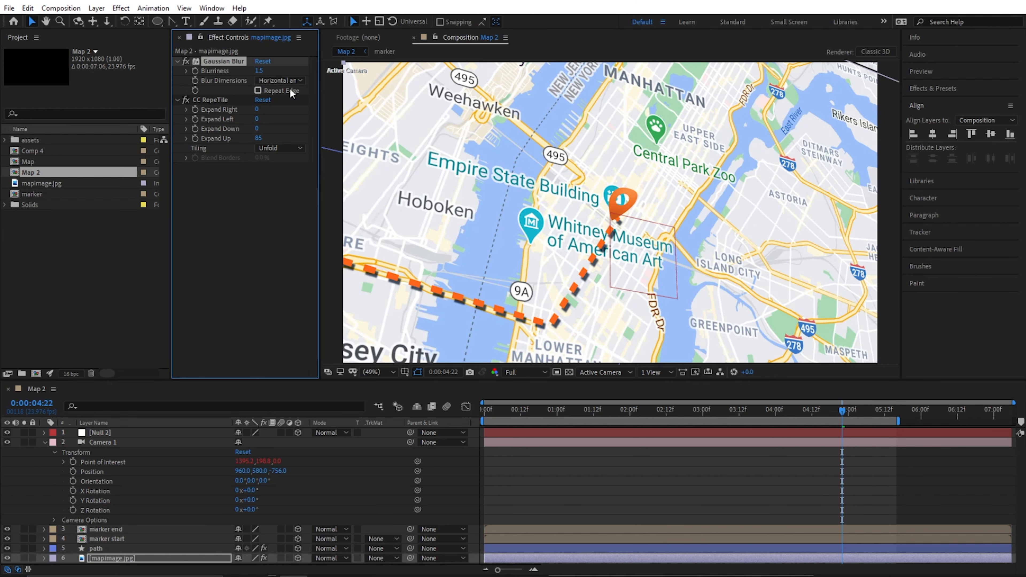
- Move CC RepeTile above Gaussian Blur in the map image's effect order and preview the animation
left_click_drag(213, 100, 219, 59)
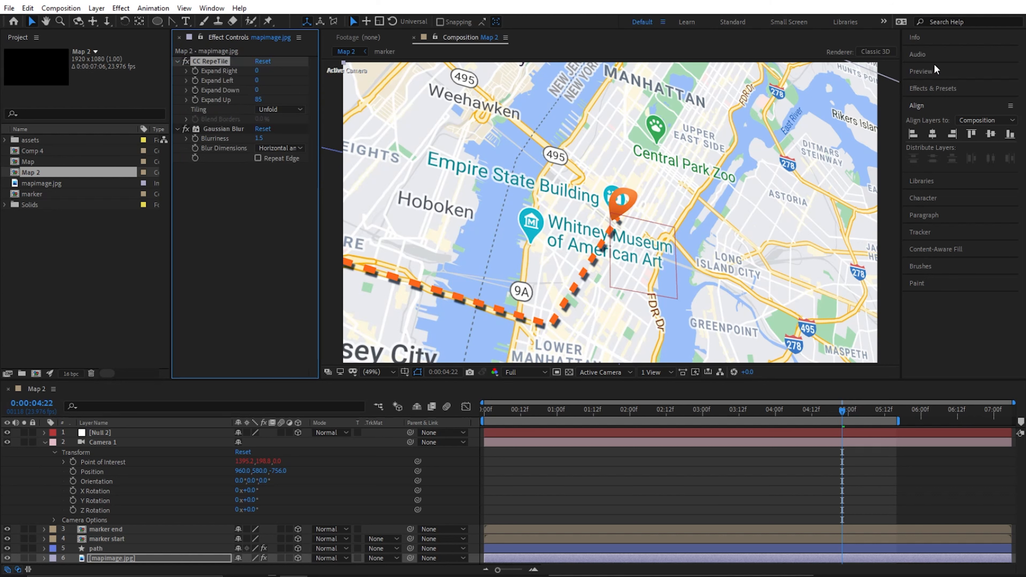
left_click(681, 479)
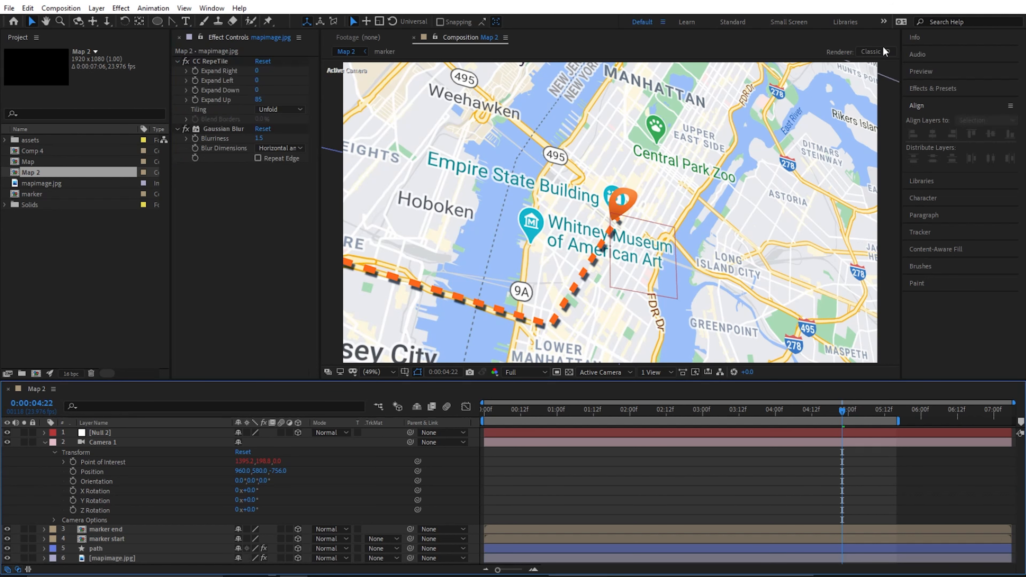
key("space")
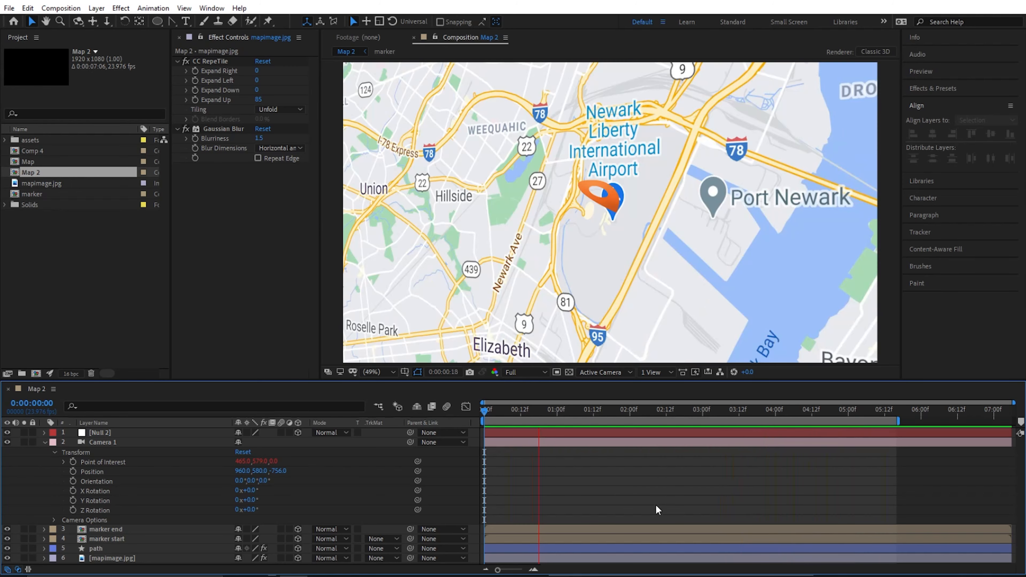
key("space")
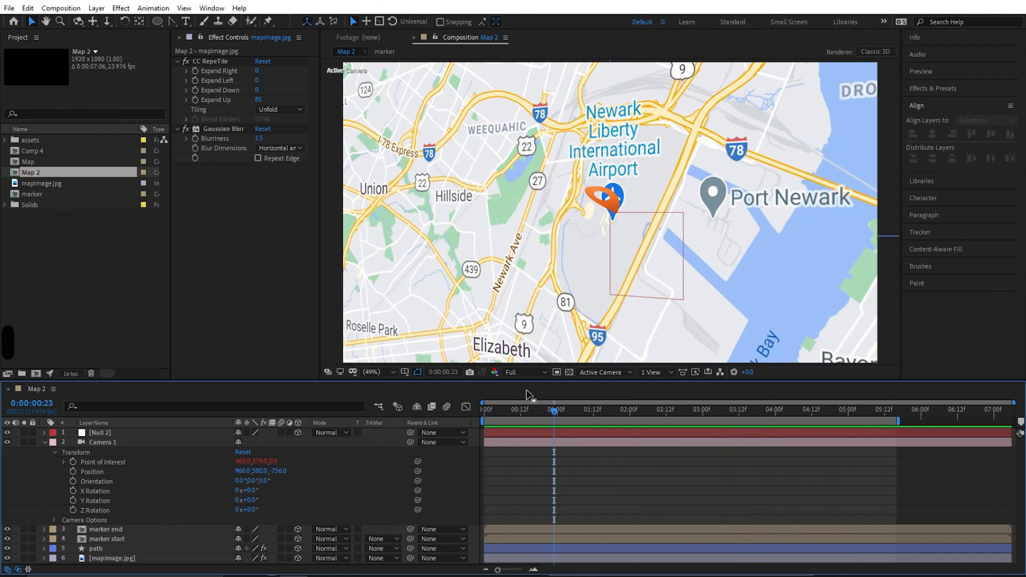